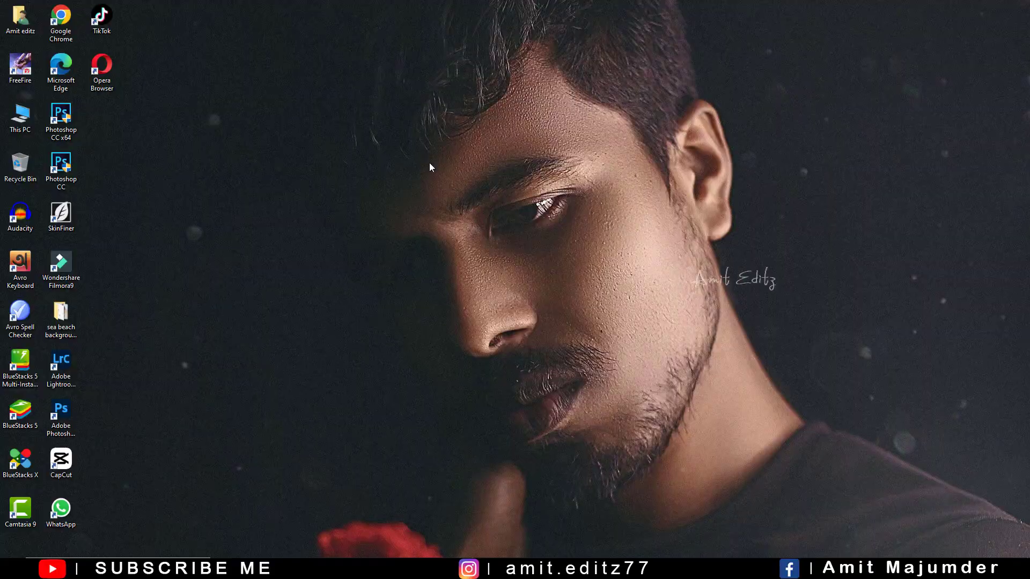
Refresh the Windows desktop and bring up Photoshop CC from the taskbar
right_click(421, 151)
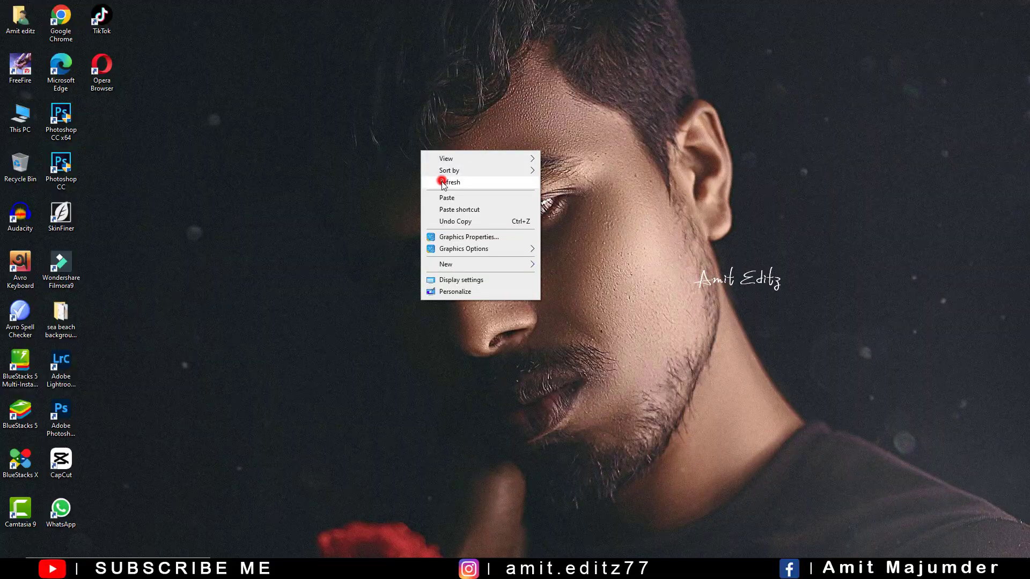
click(442, 183)
click(378, 557)
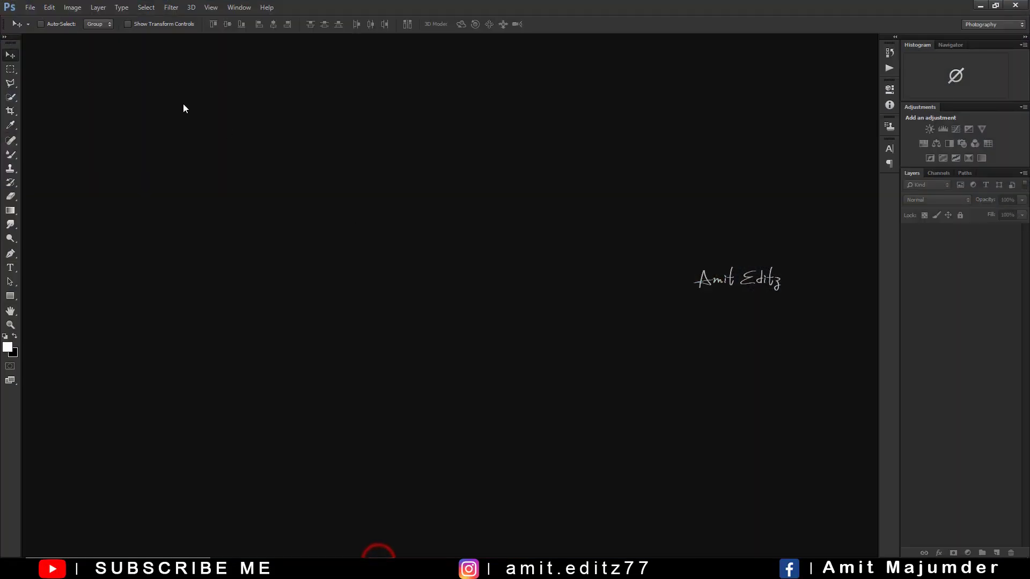
Open IMG_20220325_220006 from Desktop > sea beach background change and nudge its window right
click(35, 9)
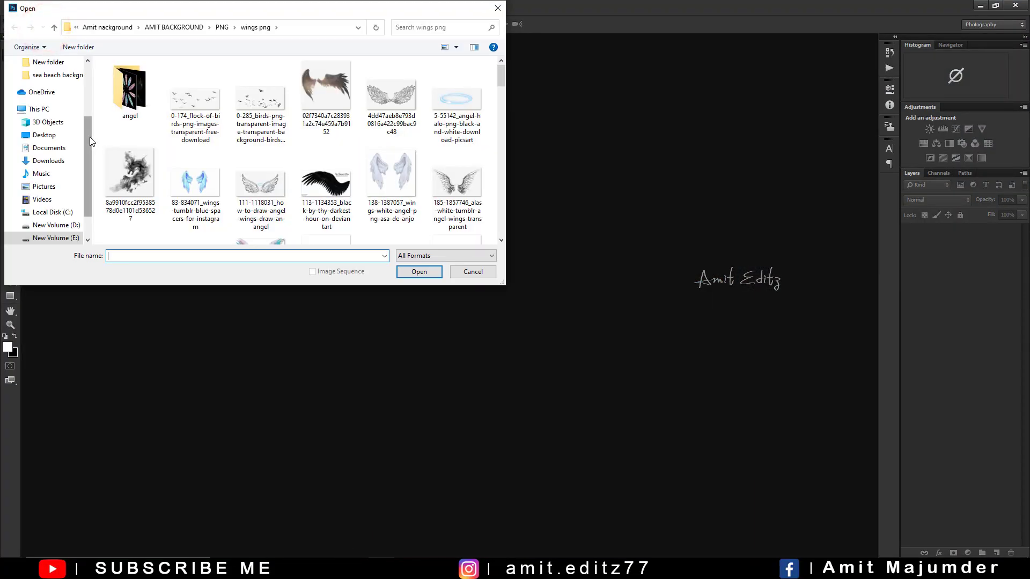
click(47, 135)
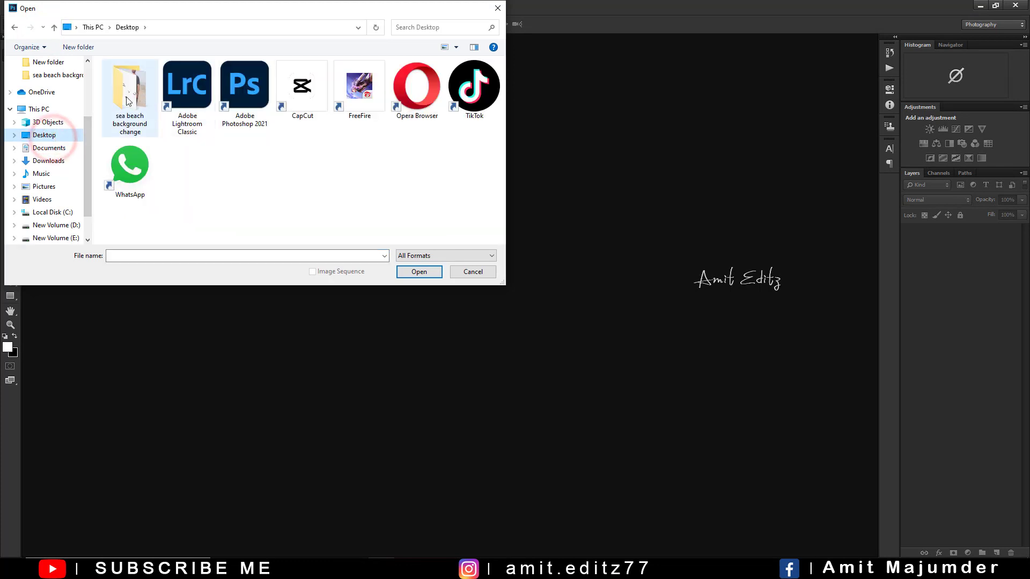
double_click(129, 101)
click(245, 88)
click(418, 273)
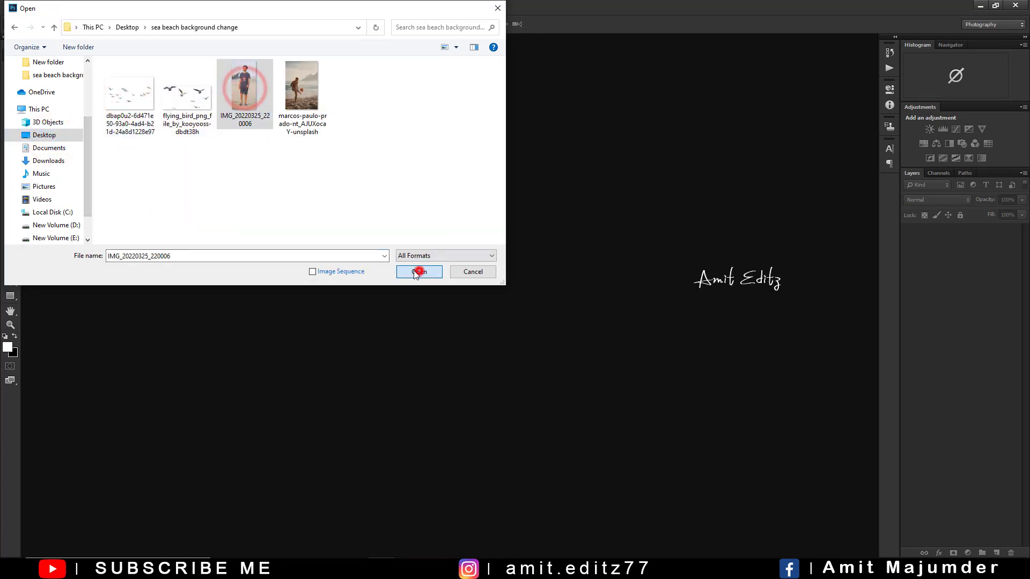
drag(151, 39, 178, 39)
Apply Imagenomic Noiseware Professional to the beach photo with its Default settings
click(172, 8)
mouse_move(188, 273)
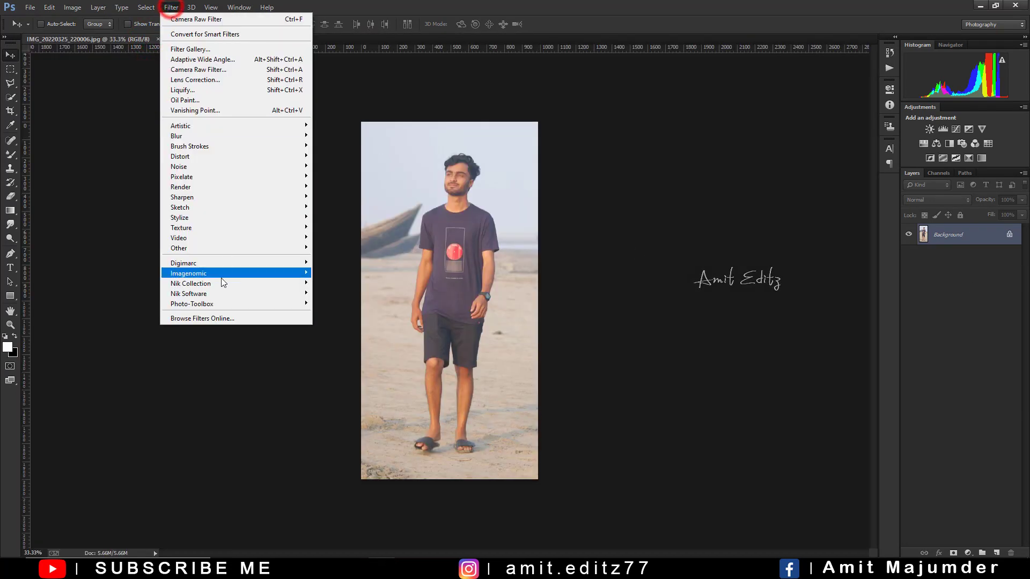
click(343, 274)
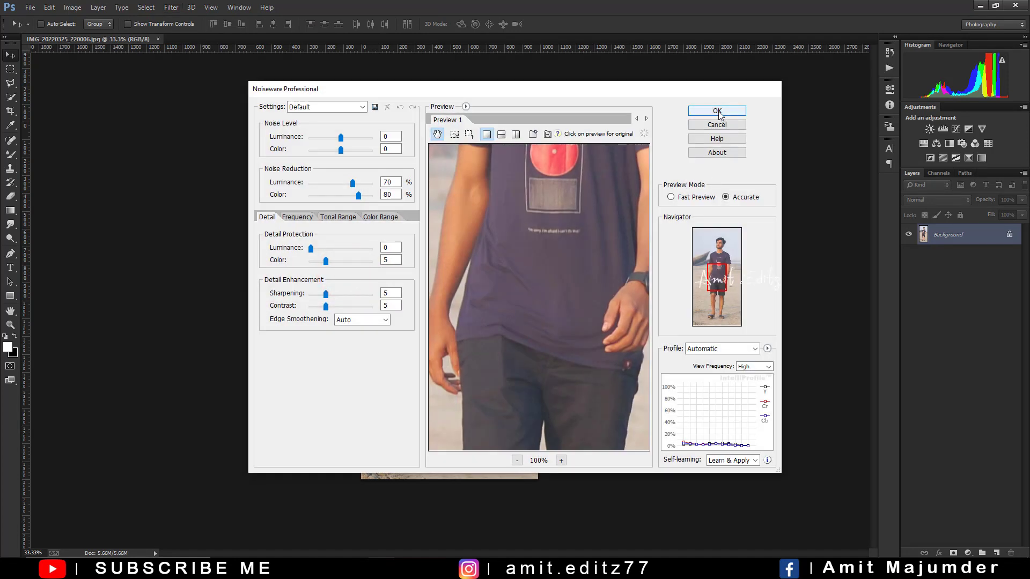
click(718, 111)
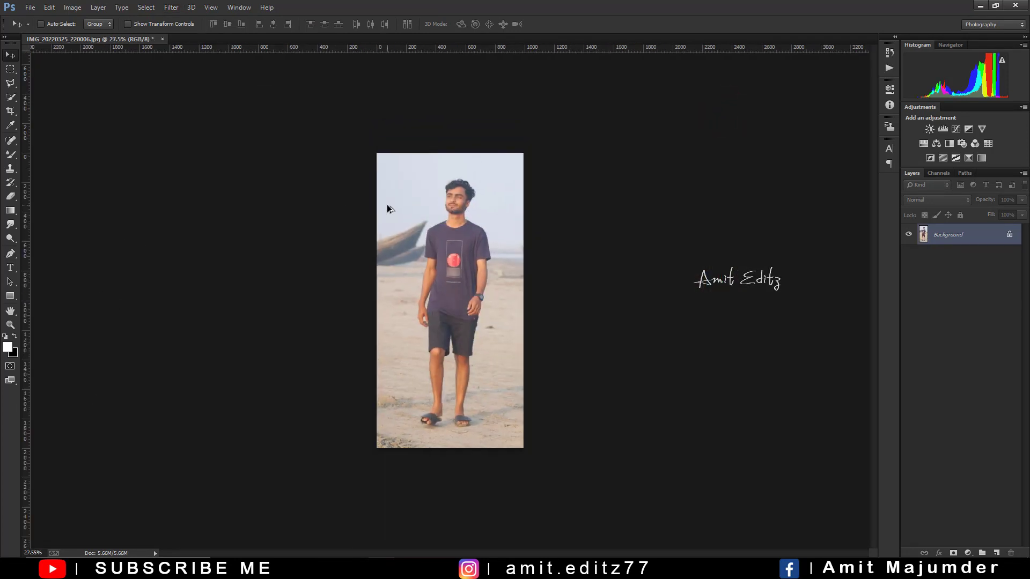
Zoom in and start the pen path at the left sandal, tracing up to the ankle
scroll(387, 206, up, 1)
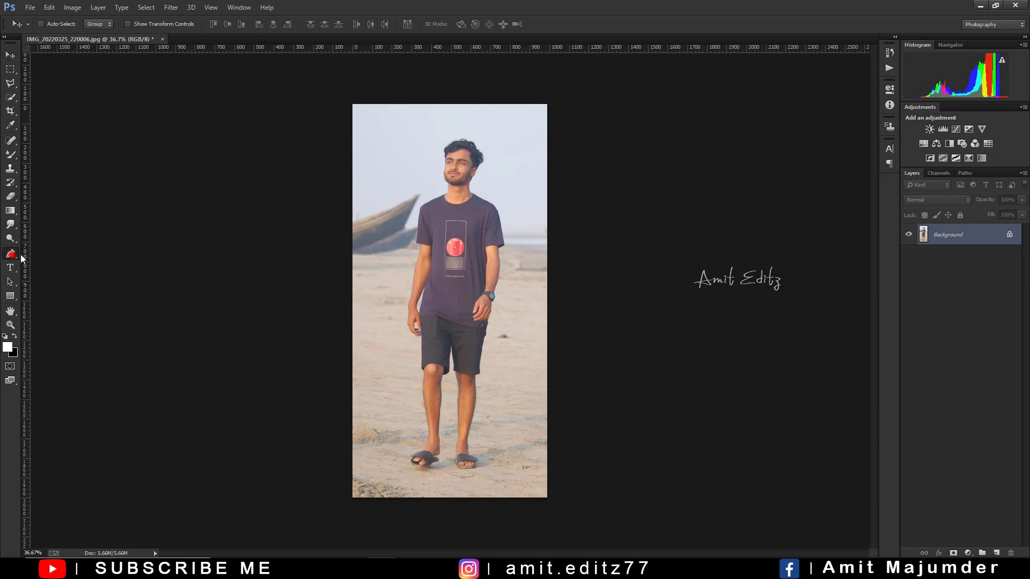
scroll(374, 455, up, 5)
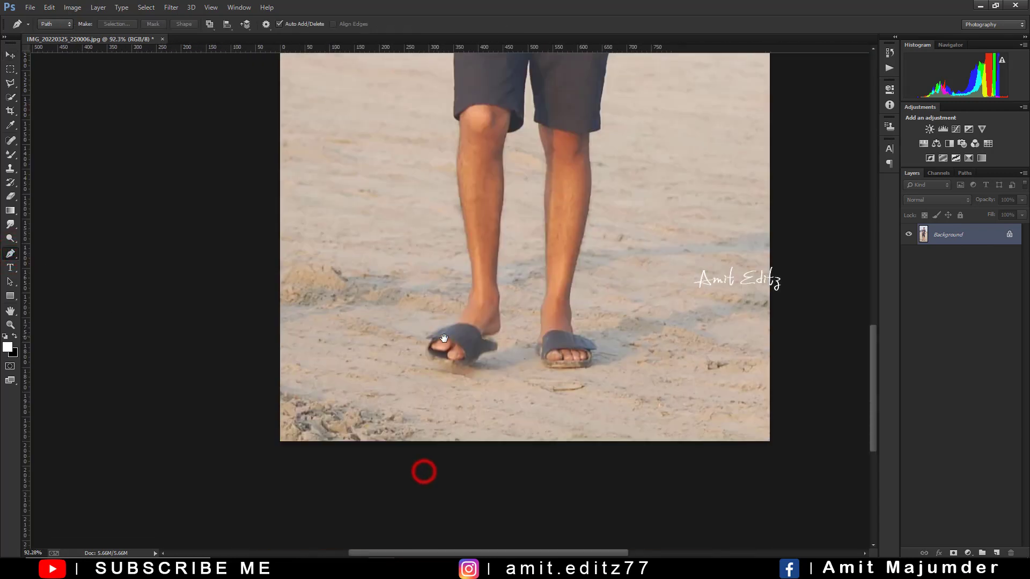
scroll(502, 322, up, 1)
scroll(497, 327, up, 1)
scroll(472, 378, up, 1)
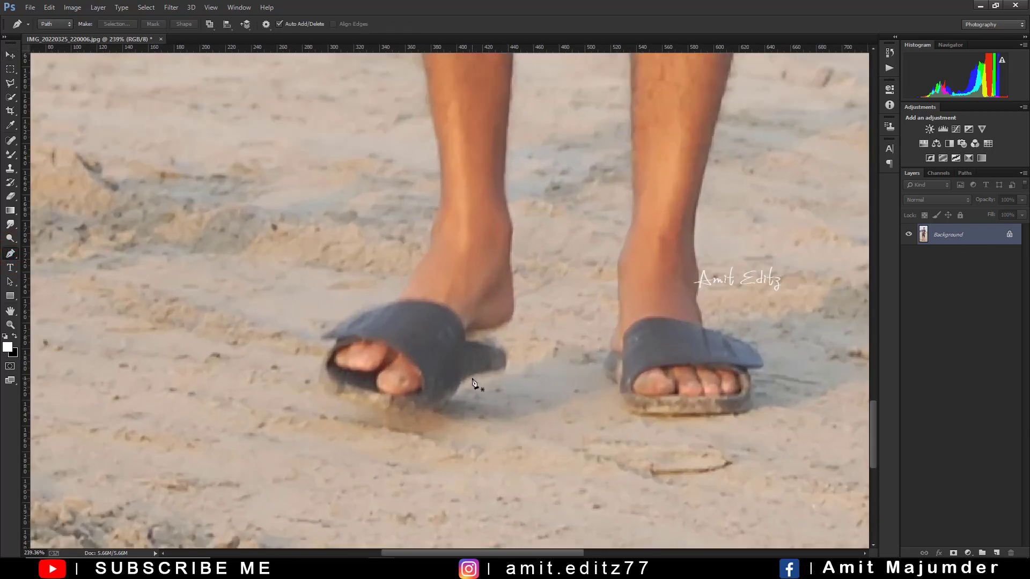
click(433, 413)
click(349, 407)
click(317, 364)
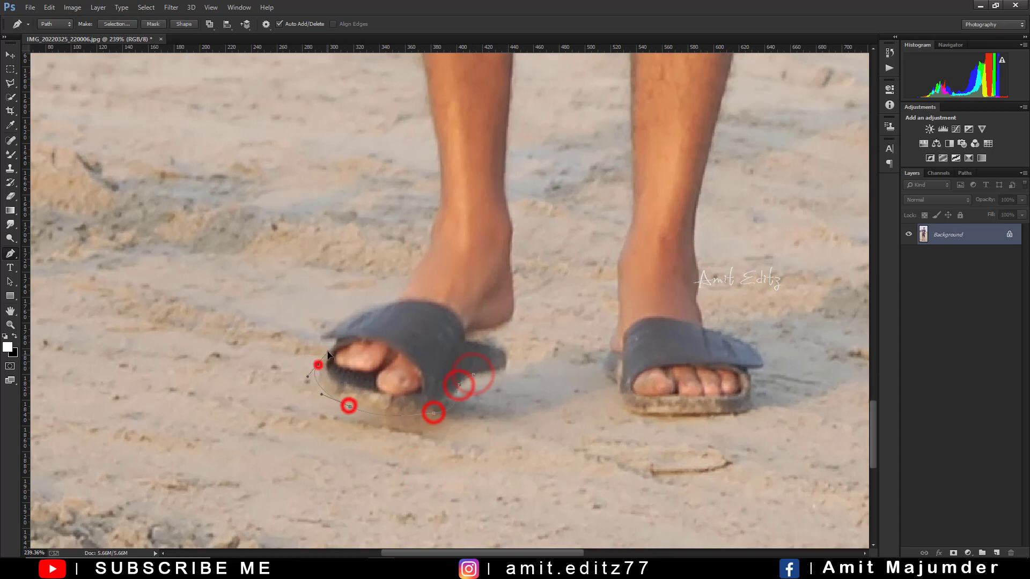
click(324, 336)
click(374, 304)
click(418, 264)
Trace the path up the outer leg and knee, along the shorts, around the left fingertips
scroll(452, 132, up, 5)
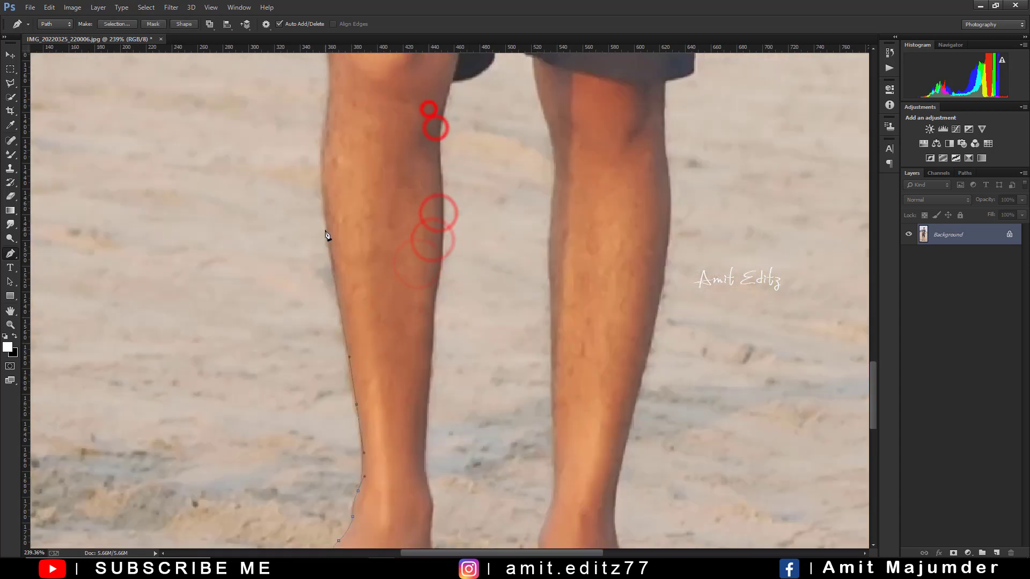
click(338, 235)
click(325, 117)
scroll(361, 290, up, 3)
click(345, 260)
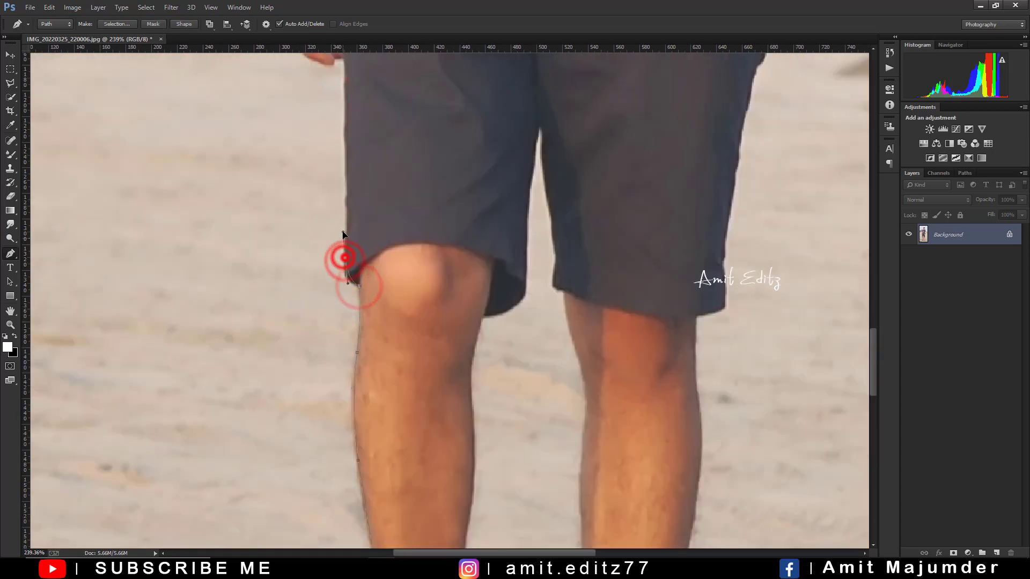
click(347, 163)
scroll(348, 161, up, 5)
click(343, 300)
click(340, 283)
click(305, 282)
click(286, 265)
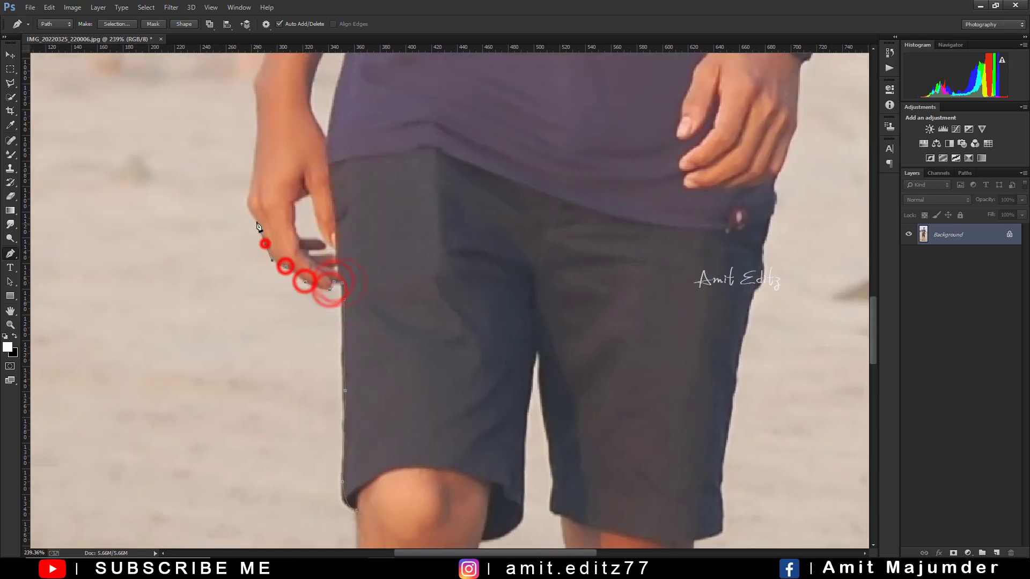
click(255, 216)
click(257, 113)
Continue the path up the left hand, forearm and sleeve, across the shoulder to the neck
scroll(263, 64, up, 5)
click(299, 237)
scroll(304, 198, up, 5)
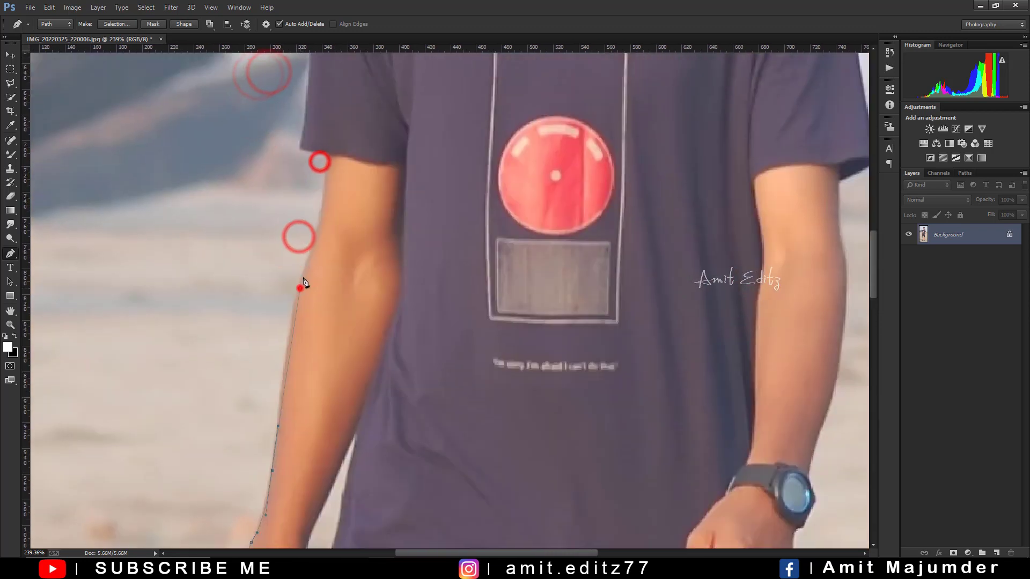
click(320, 221)
click(325, 156)
click(306, 121)
scroll(309, 123, up, 5)
click(323, 271)
click(333, 203)
click(347, 175)
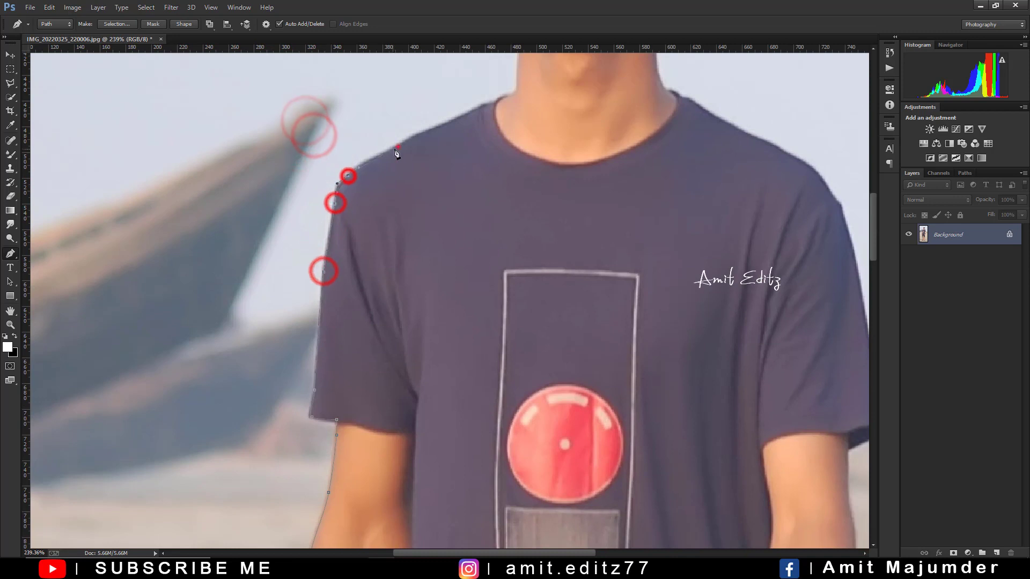
click(396, 145)
click(483, 106)
scroll(501, 102, up, 2)
Trace the path from under the chin up the jaw and cheek to the hair edge
click(333, 343)
click(303, 308)
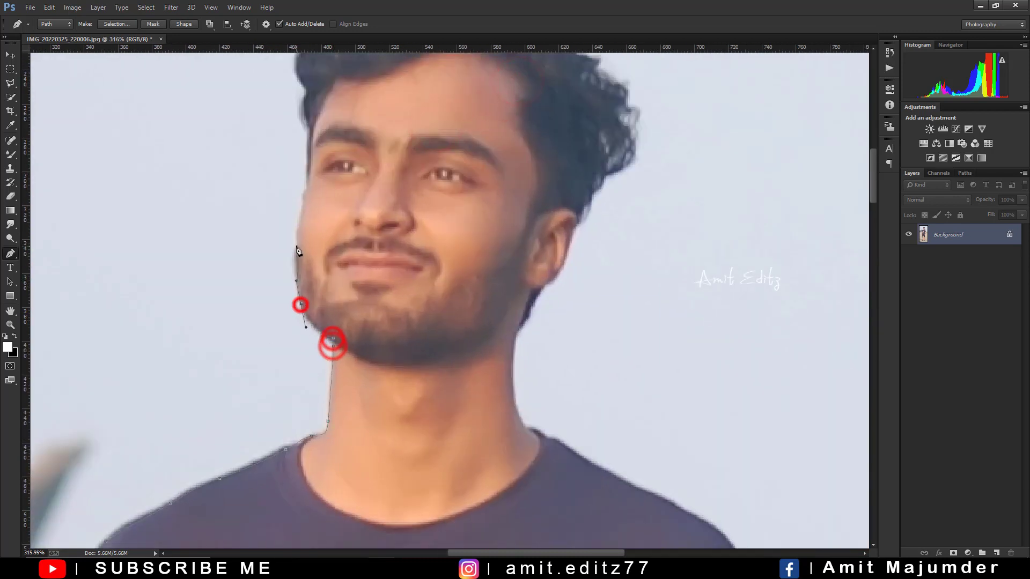
click(297, 252)
click(298, 223)
click(304, 206)
click(308, 156)
click(310, 125)
Carry the path over the top of the hair, around the ear and down the neck
drag(363, 232, 379, 446)
click(312, 287)
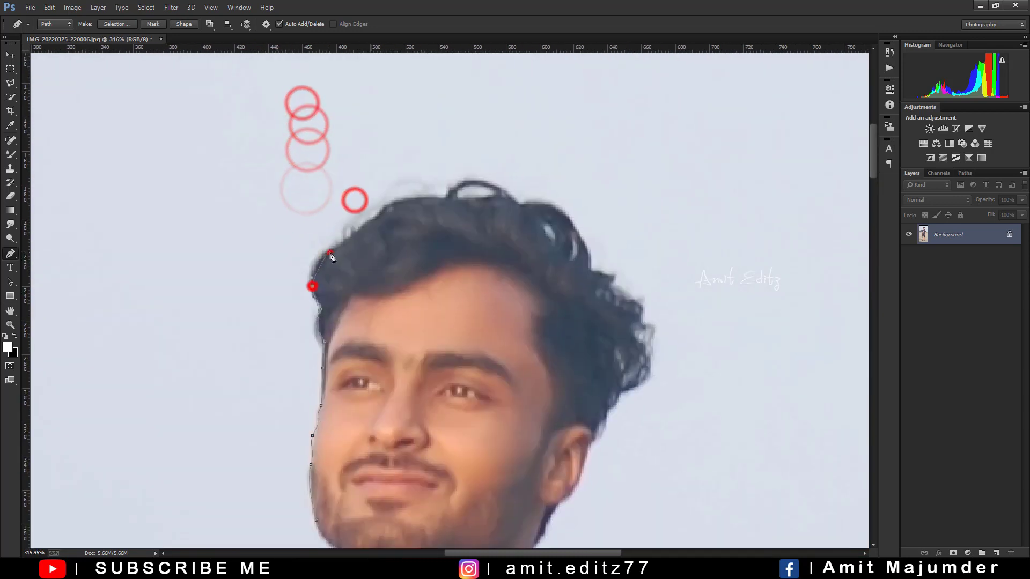
click(374, 217)
click(462, 182)
click(571, 219)
click(612, 277)
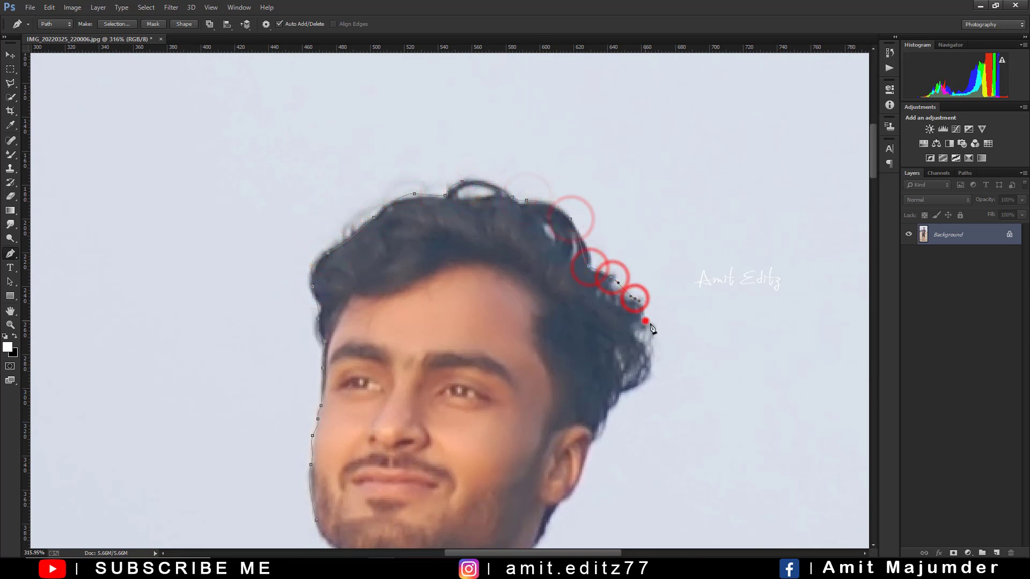
click(645, 321)
click(651, 346)
click(643, 382)
click(605, 414)
click(576, 486)
click(547, 519)
Trace the path along the right shoulder, down the sleeve and forearm, past the watch
drag(528, 545, 493, 261)
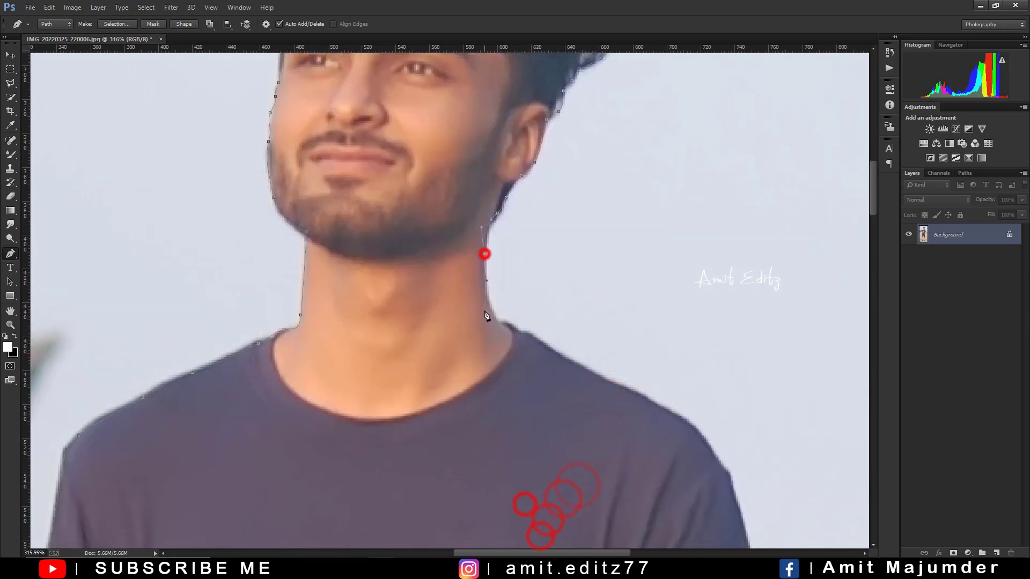
click(494, 317)
drag(667, 409, 399, 158)
click(426, 189)
click(457, 269)
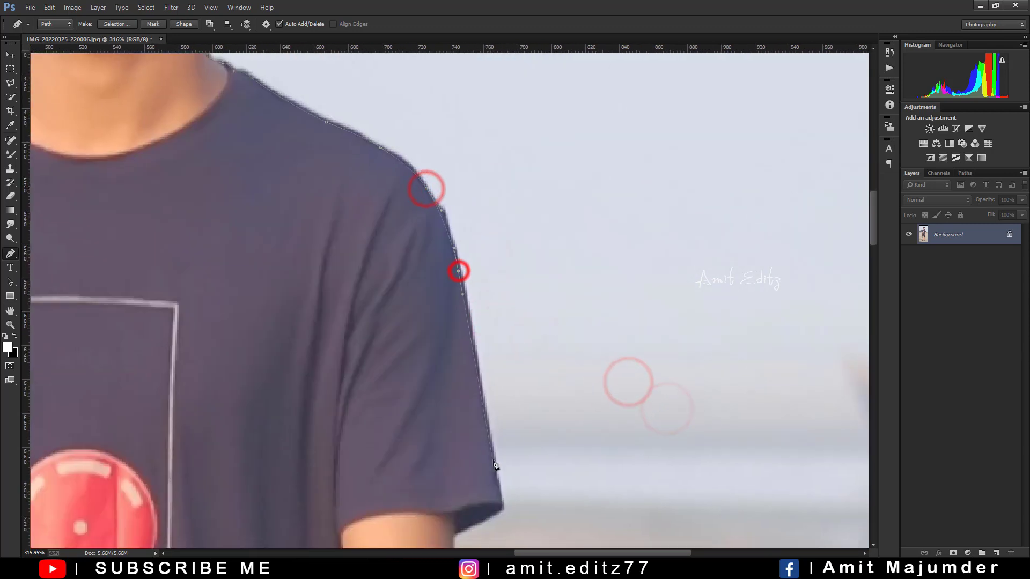
click(492, 467)
click(499, 506)
click(457, 533)
drag(452, 497, 454, 208)
click(454, 326)
click(460, 428)
drag(448, 483, 490, 207)
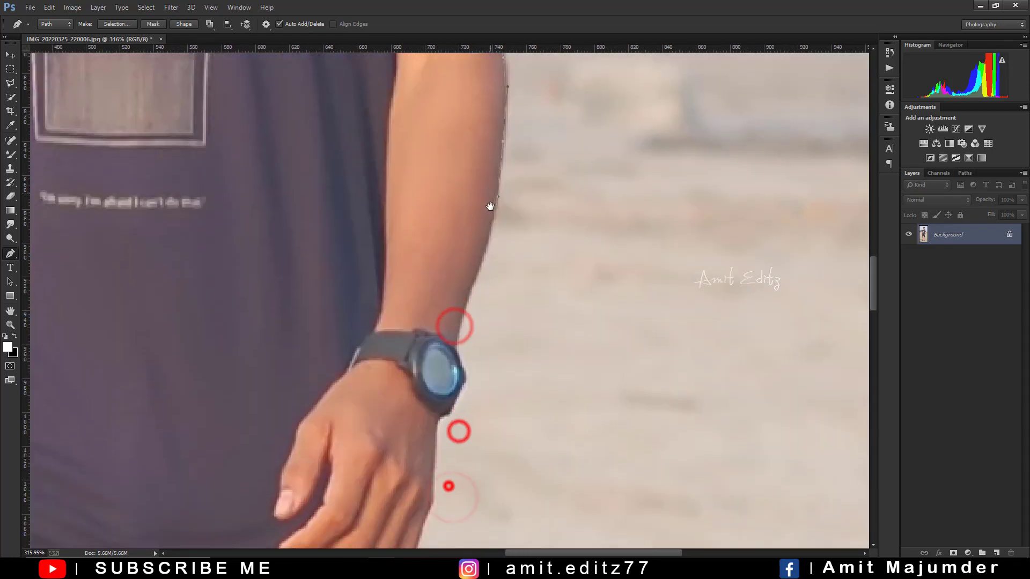
click(476, 273)
click(460, 380)
click(437, 426)
Continue the path down the right hand, the side of the shorts and the outer leg
drag(429, 453, 454, 207)
click(450, 275)
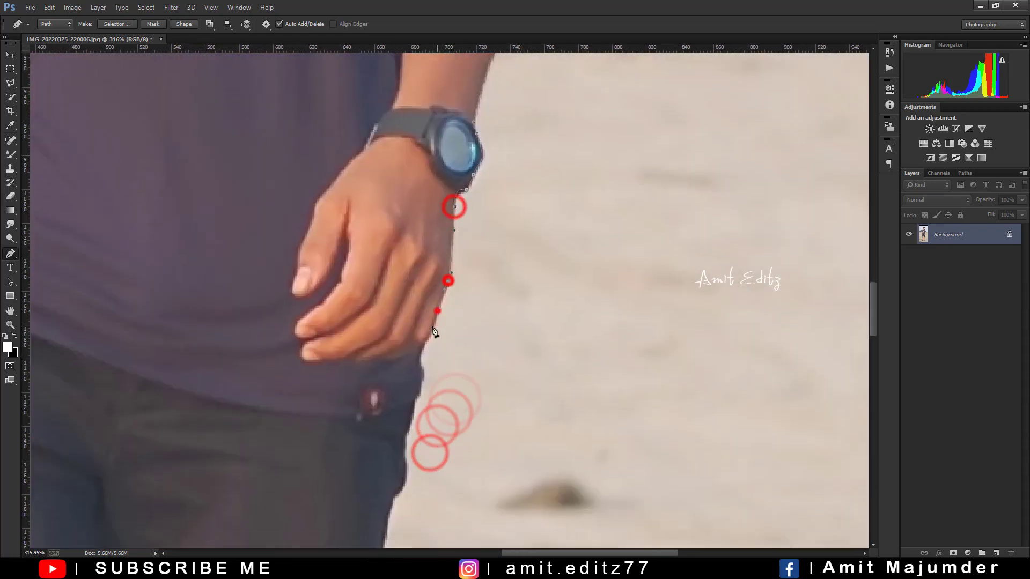
click(429, 335)
drag(409, 430, 458, 168)
click(454, 193)
click(437, 256)
click(422, 321)
click(410, 403)
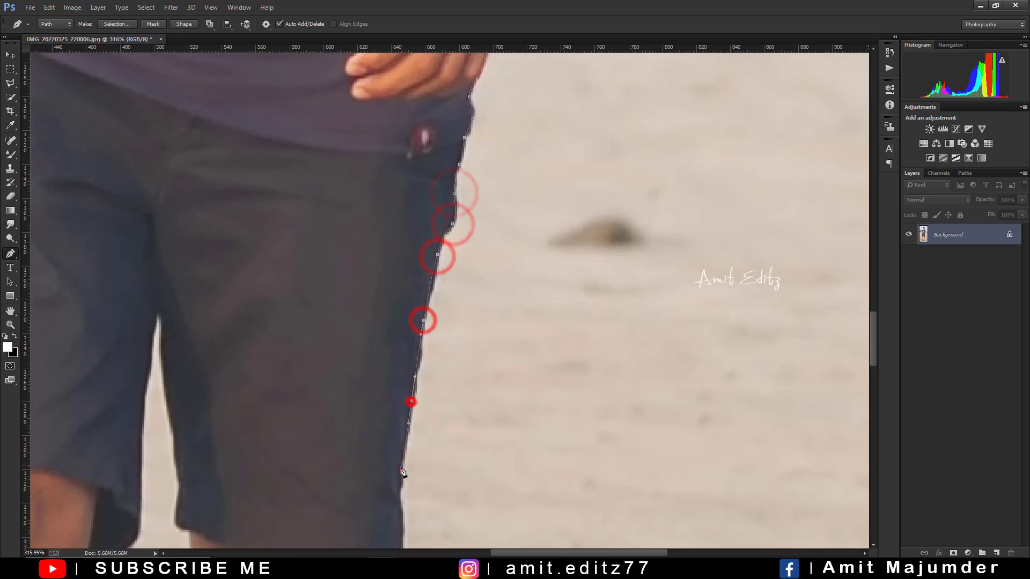
drag(400, 491, 417, 276)
click(416, 281)
click(391, 294)
click(378, 386)
mouse_move(384, 494)
mouse_down()
mouse_move(409, 287)
mouse_move(448, 168)
mouse_up()
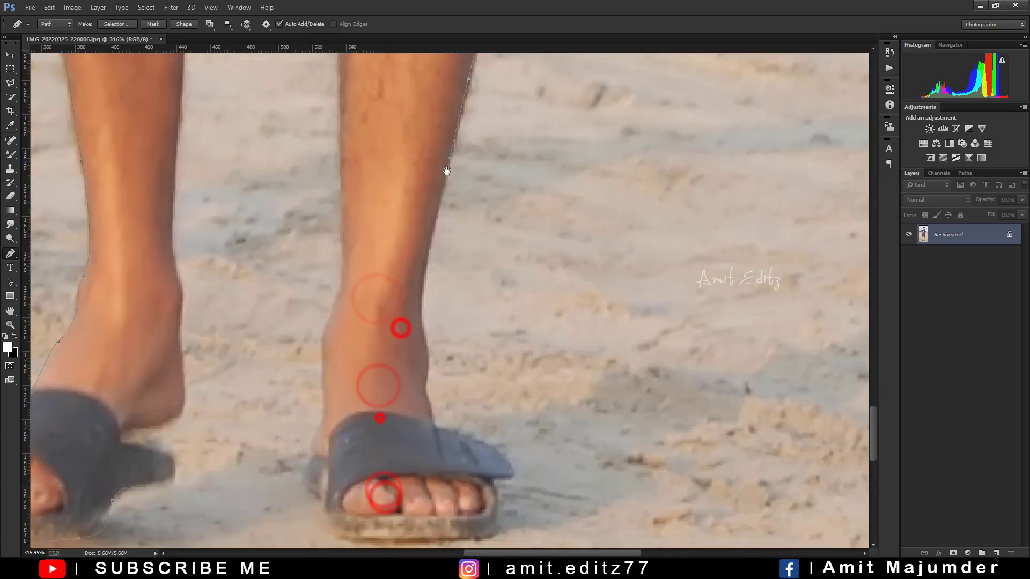
Trace the path around the right ankle and sandal, then up the inner leg toward the crotch
click(421, 269)
click(425, 320)
click(429, 348)
click(435, 397)
click(497, 430)
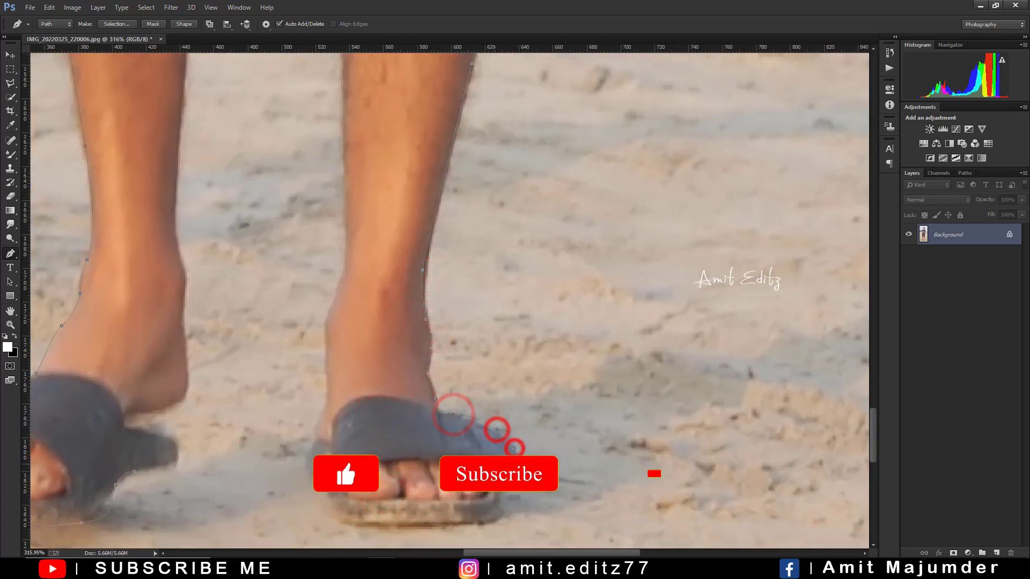
click(514, 448)
click(498, 520)
click(400, 525)
click(336, 518)
click(304, 460)
click(330, 380)
click(328, 303)
click(347, 237)
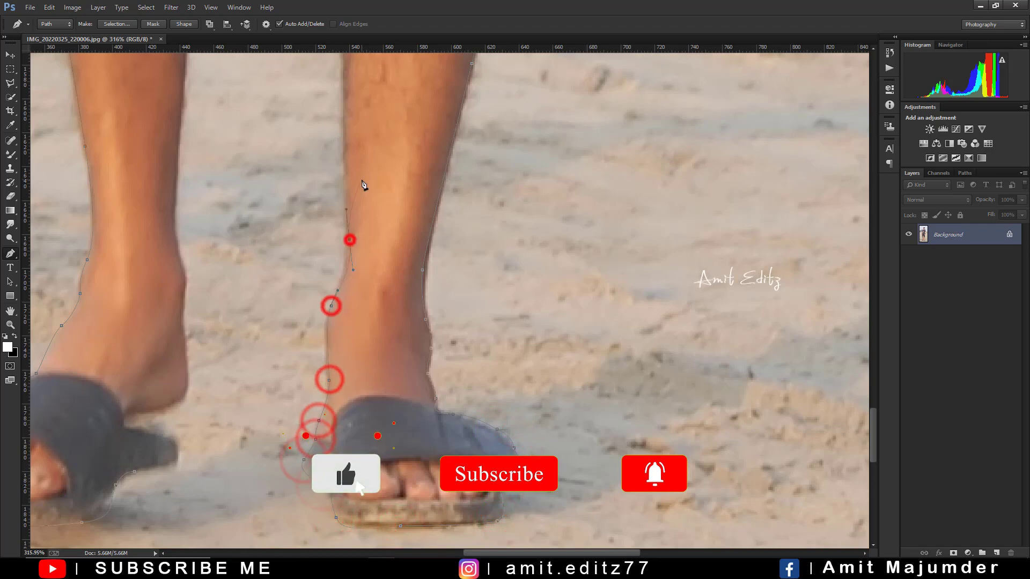
drag(345, 159, 354, 344)
drag(334, 116, 365, 339)
click(358, 315)
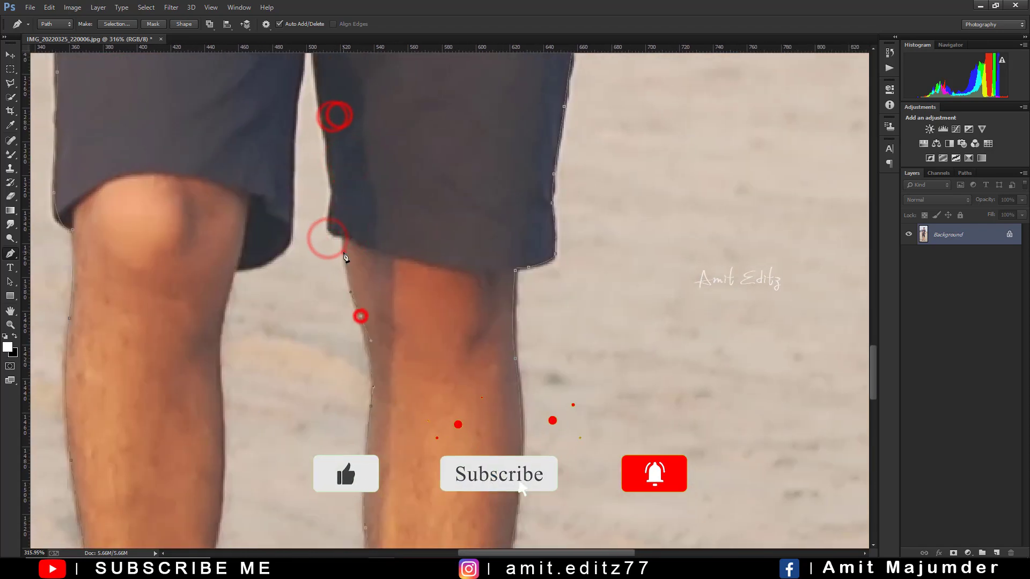
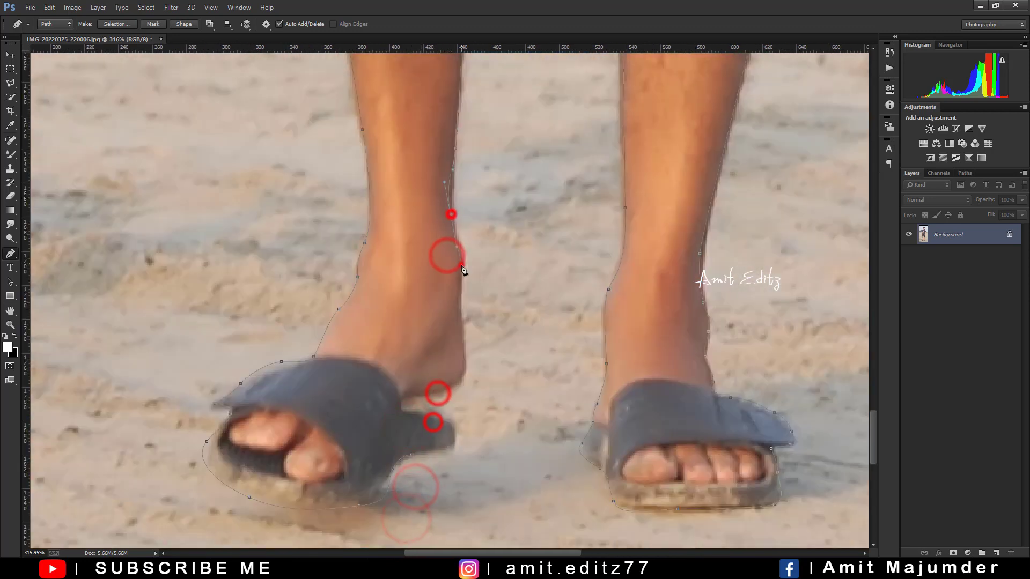
Finish the Pen path around the man's ankles and heels
click(461, 264)
click(457, 303)
click(464, 362)
click(448, 391)
click(404, 400)
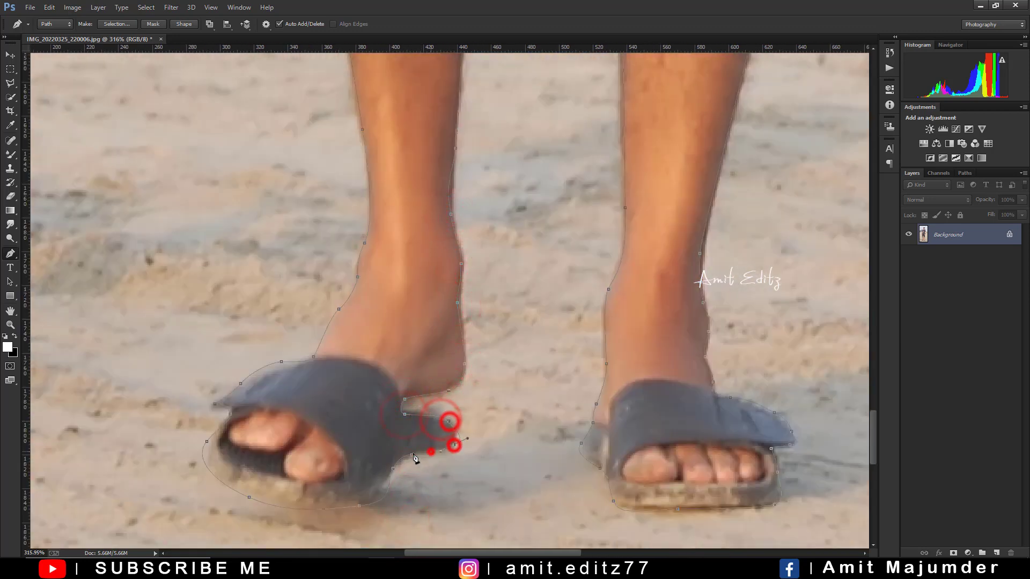
Turn the path into a selection, copy the man to a new layer, and hide Background
right_click(445, 426)
click(449, 115)
key(Return)
key(ctrl+j)
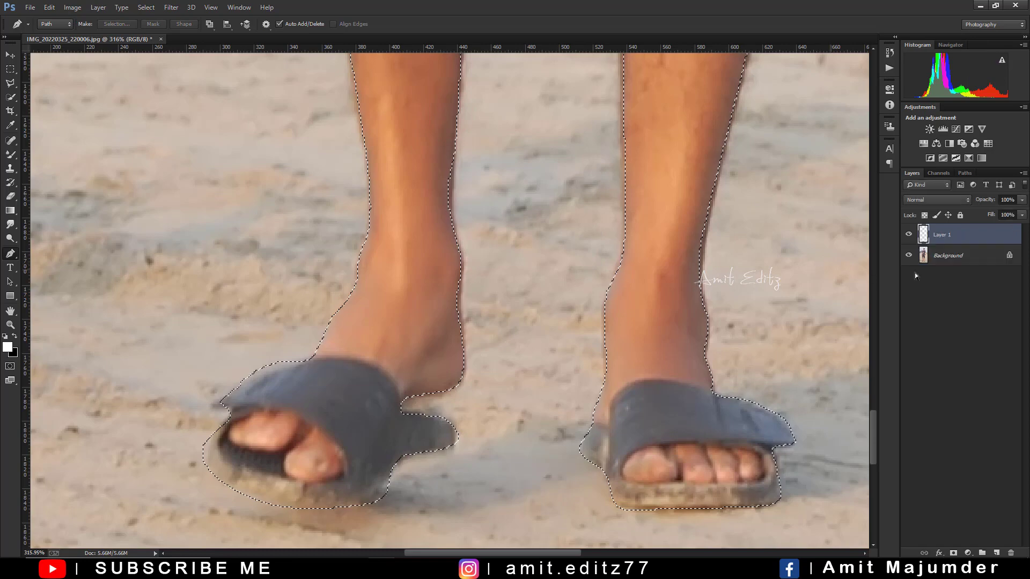
click(908, 255)
Trace a path around the background gap between the arm and torso
scroll(636, 246, down, 5)
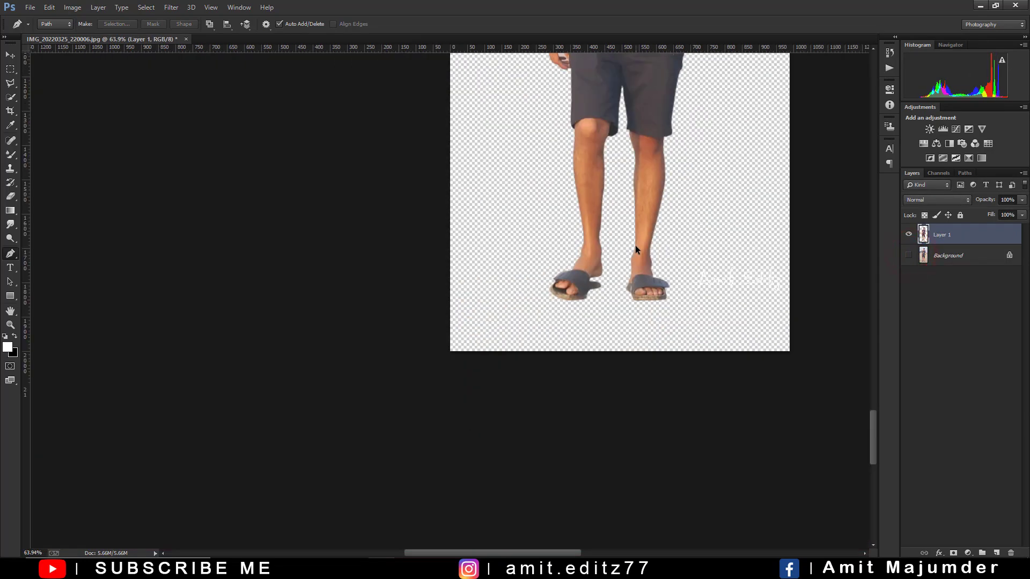
scroll(636, 246, down, 3)
scroll(407, 306, up, 3)
scroll(407, 303, up, 3)
scroll(418, 258, up, 2)
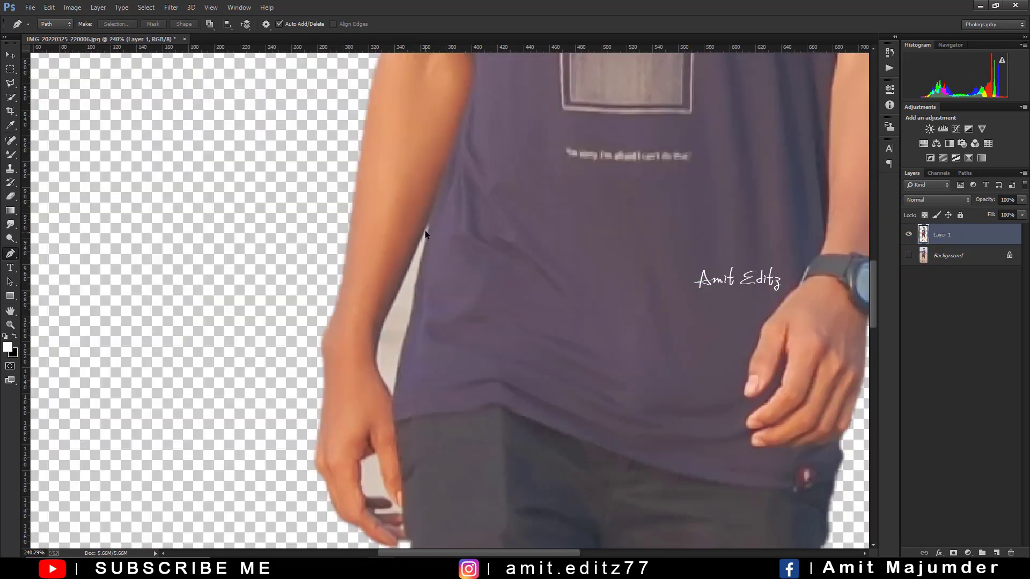
scroll(425, 230, up, 2)
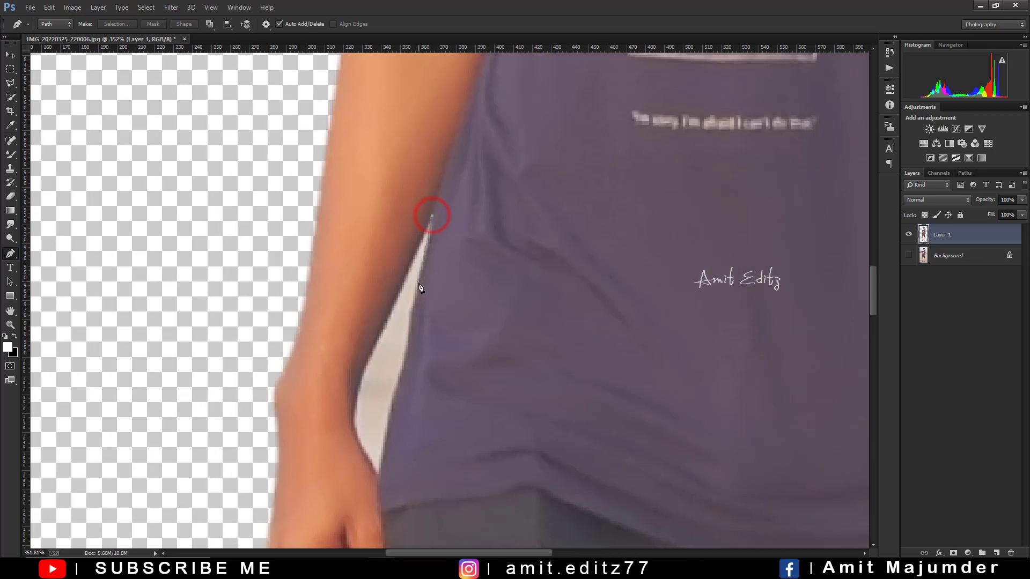
drag(402, 394, 425, 177)
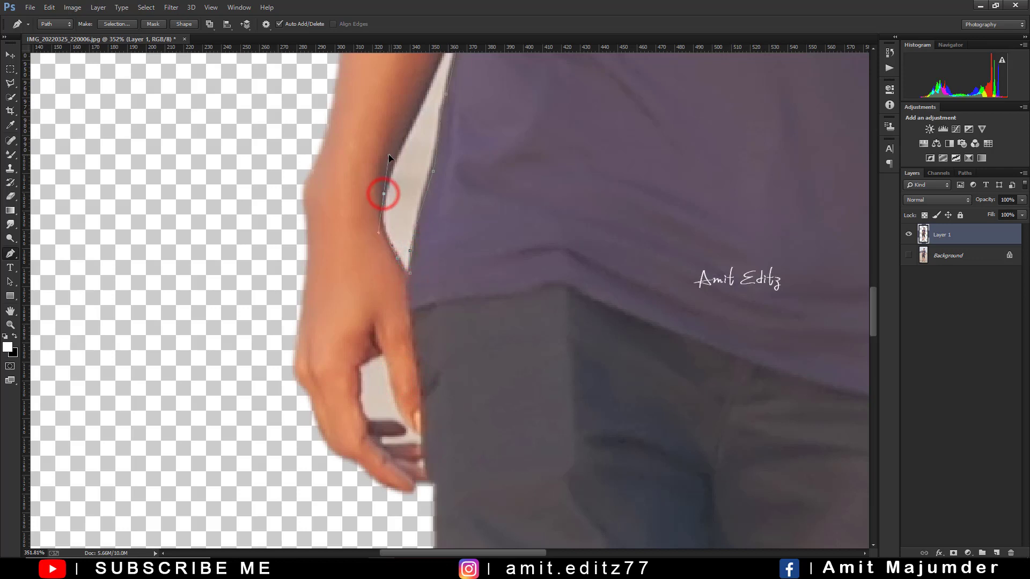
drag(426, 105, 420, 236)
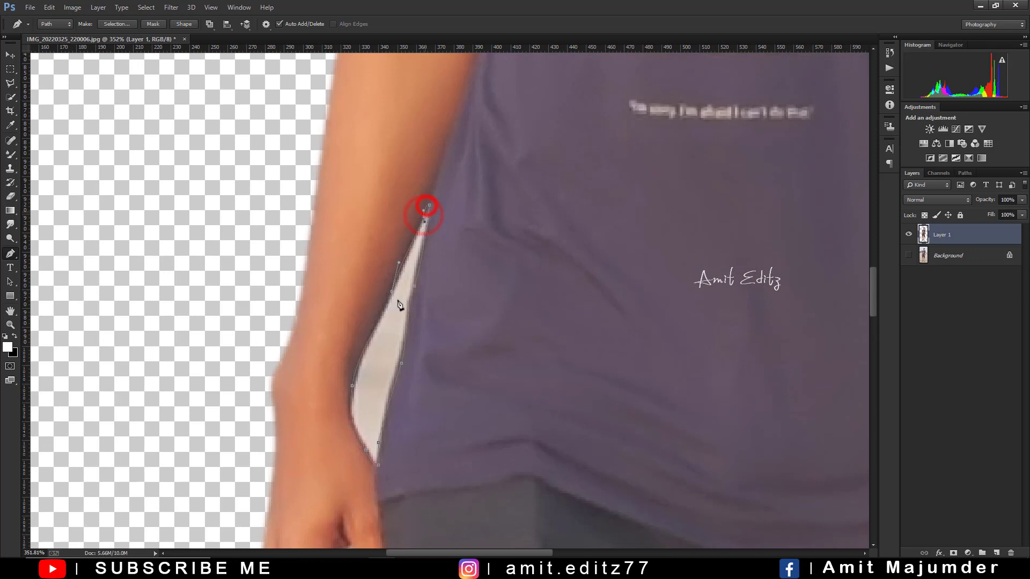
Make a selection from the arm-gap path and clear that background
right_click(397, 278)
click(447, 325)
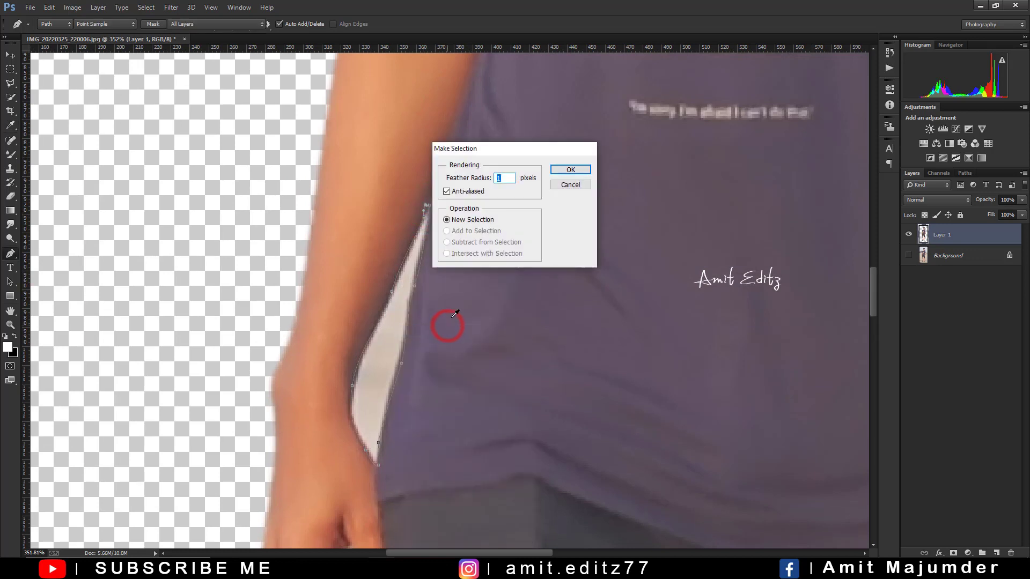
key(Return)
drag(381, 537, 372, 273)
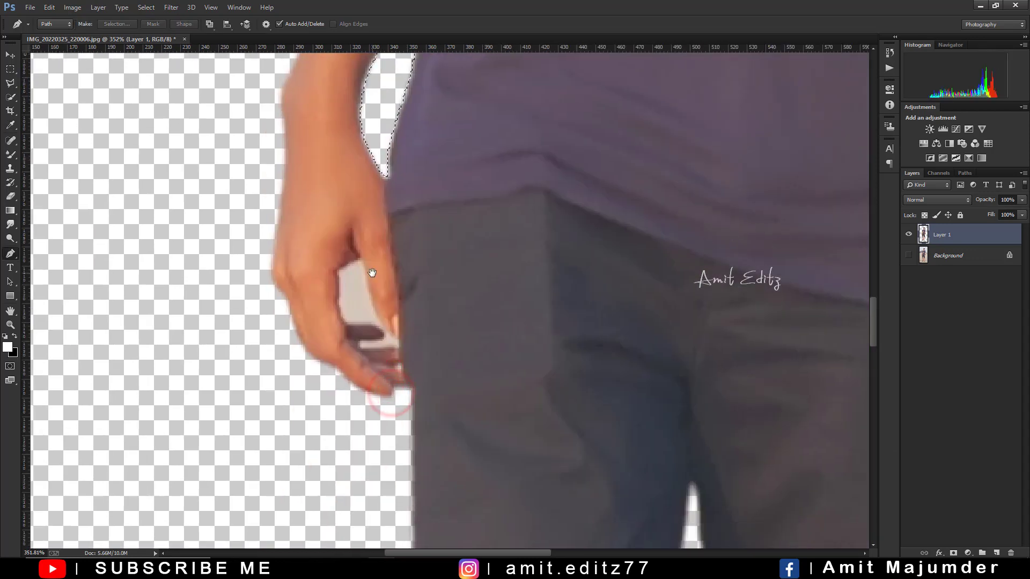
Trace the gap beside the hand, select it, and delete the background there
drag(375, 308, 381, 325)
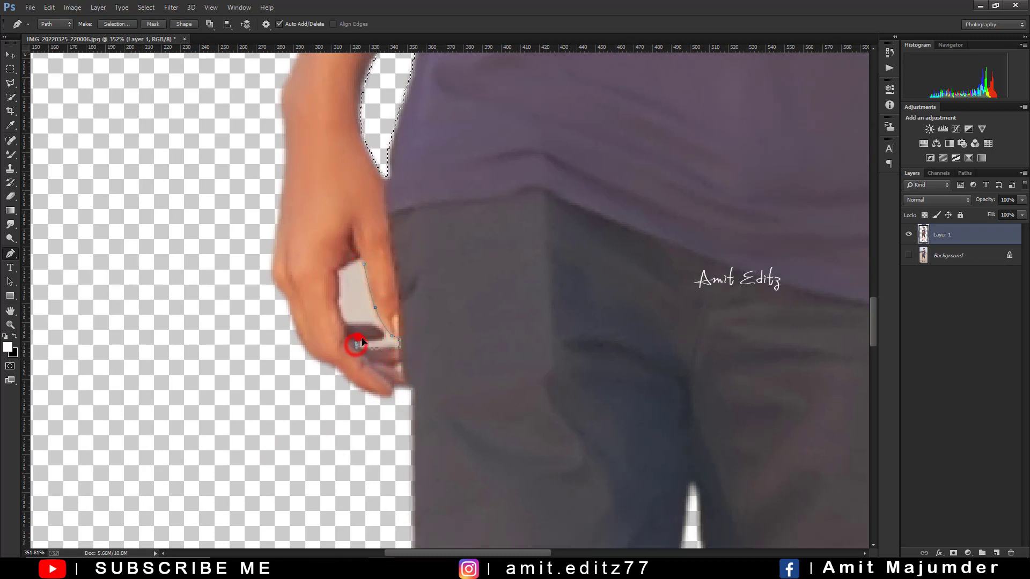
click(384, 338)
click(361, 261)
right_click(352, 288)
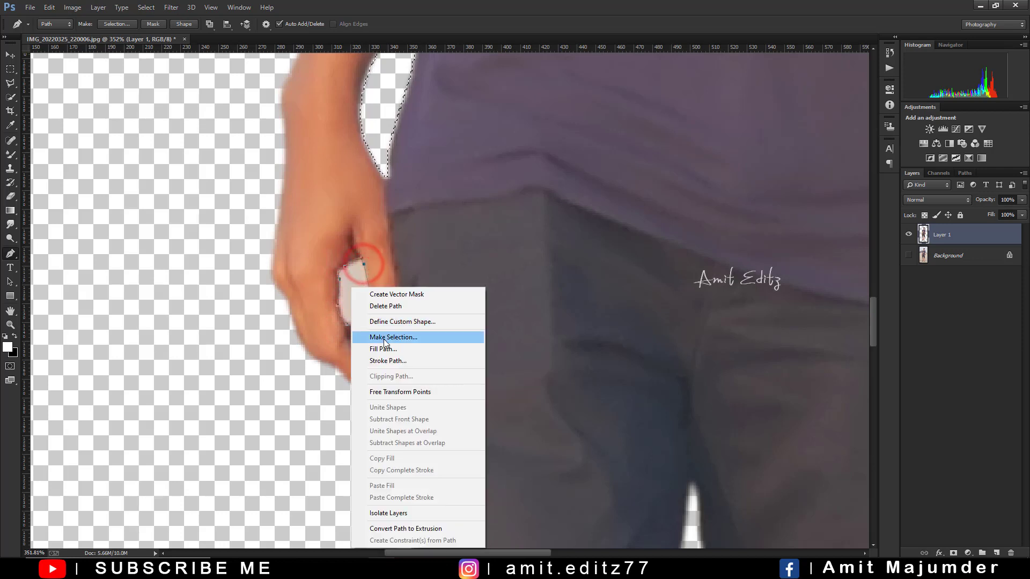
click(385, 338)
key(Return)
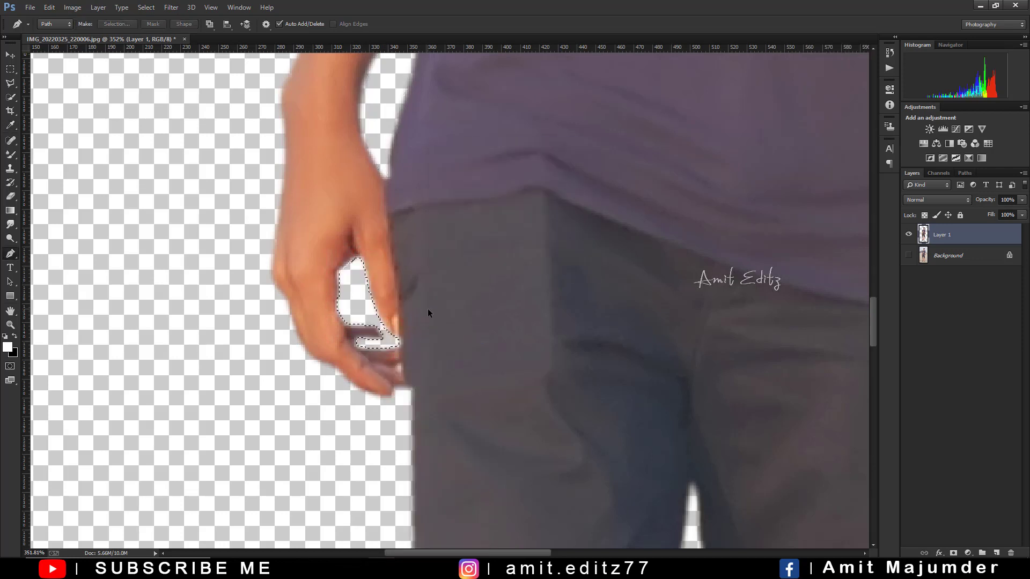
scroll(427, 308, down, 5)
scroll(438, 306, down, 5)
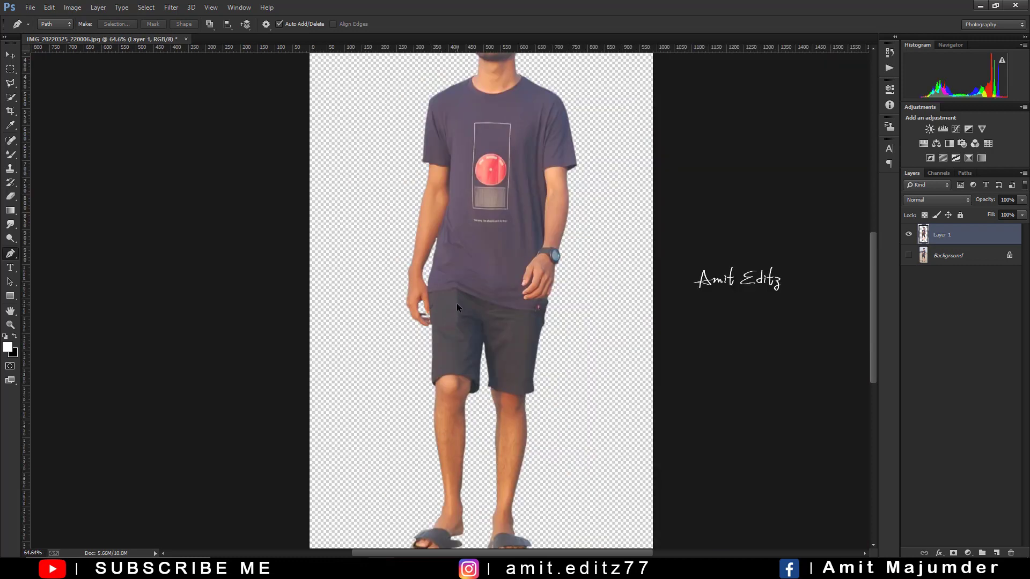
Crop outward to enlarge the canvas up and right, then move the man toward centre
click(10, 55)
scroll(242, 156, down, 2)
click(9, 111)
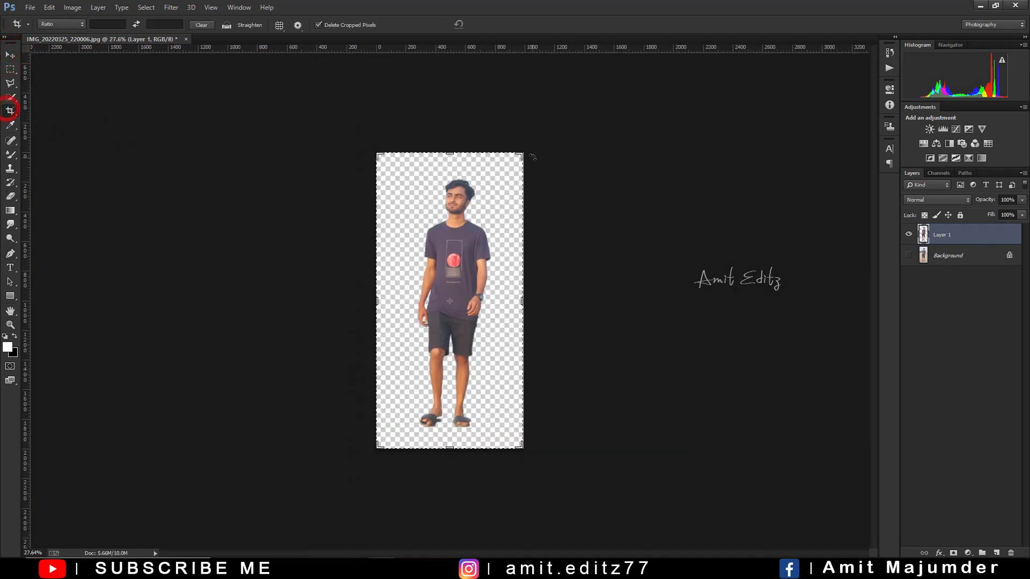
drag(525, 163, 572, 109)
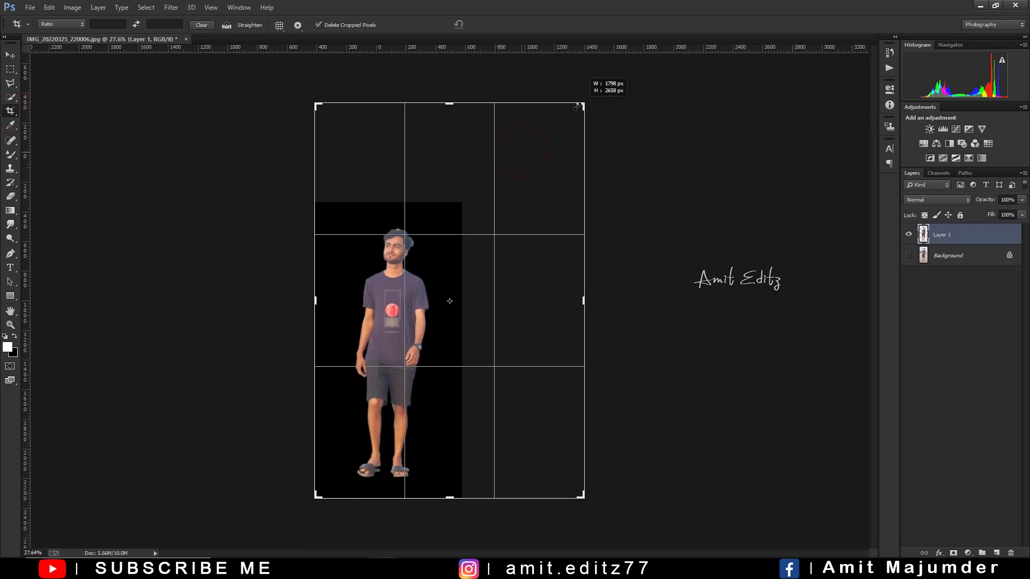
key(Return)
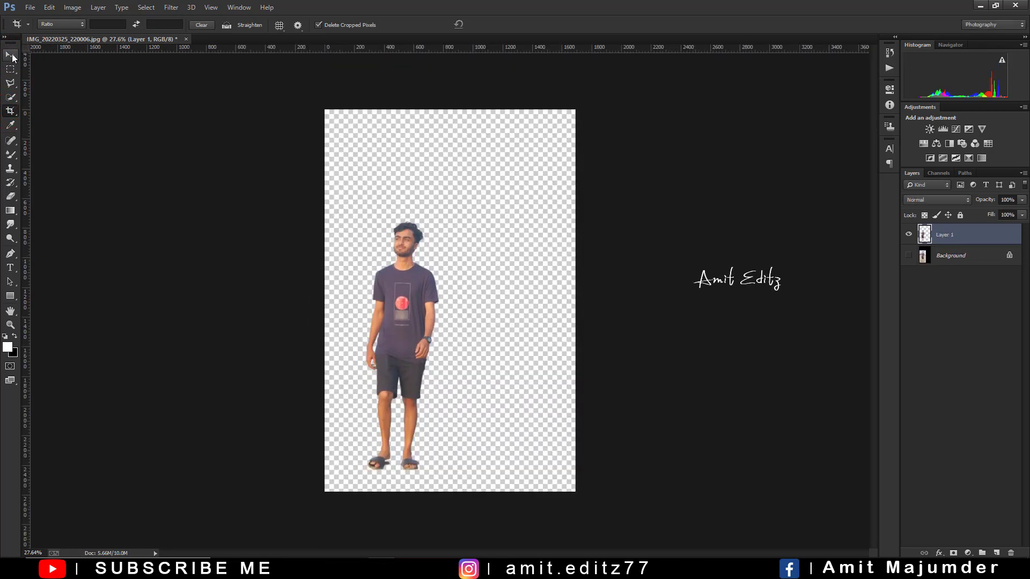
key(v)
drag(390, 290, 433, 291)
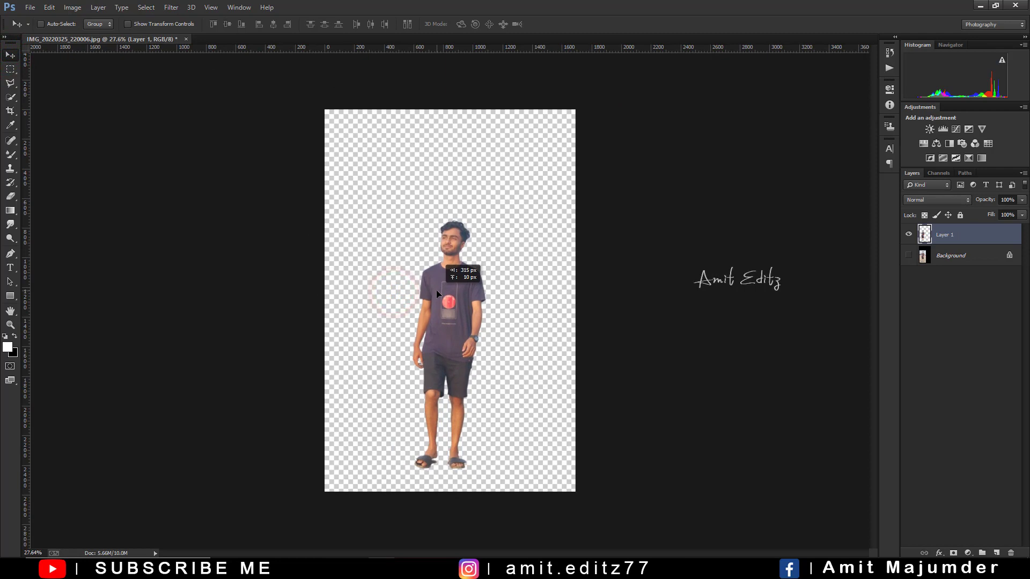
Open the footballer beach photo and dock it as a tab
click(30, 7)
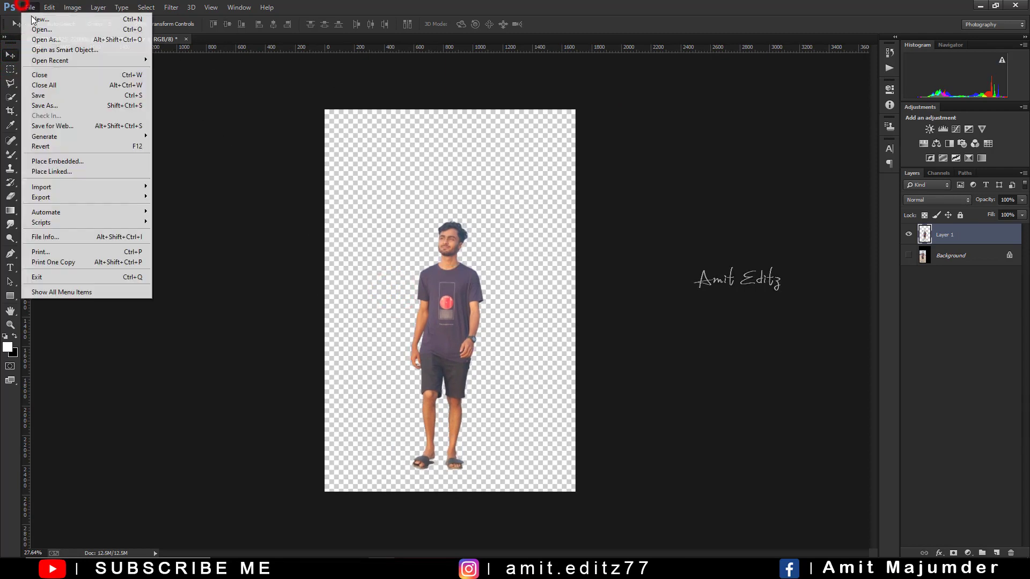
click(32, 28)
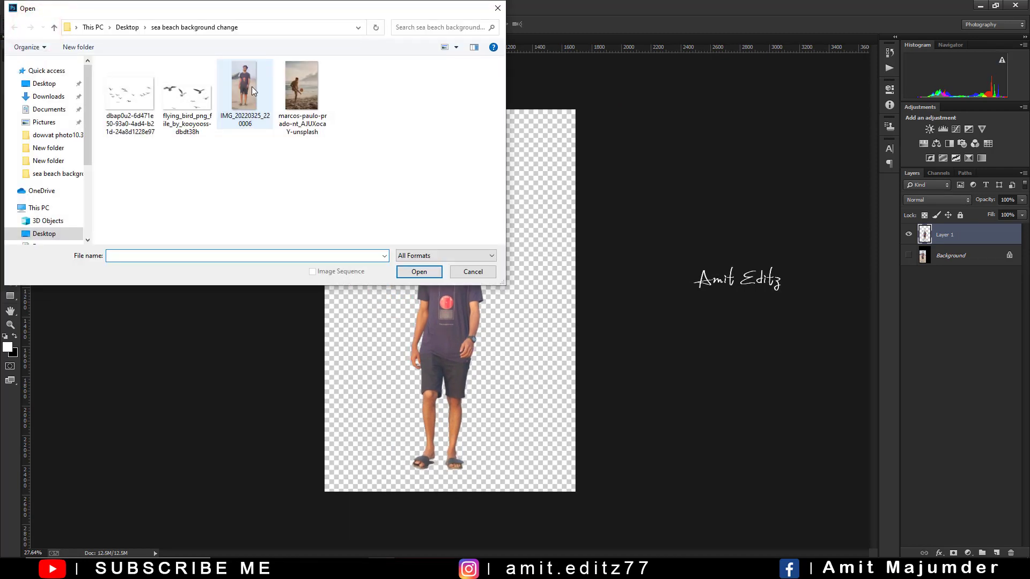
click(283, 89)
click(418, 272)
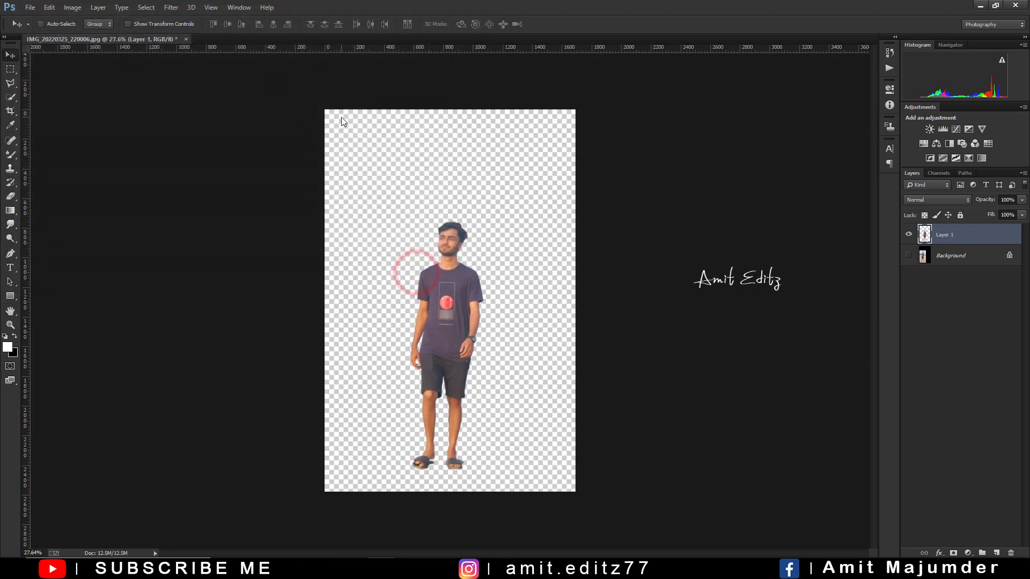
drag(250, 52, 343, 41)
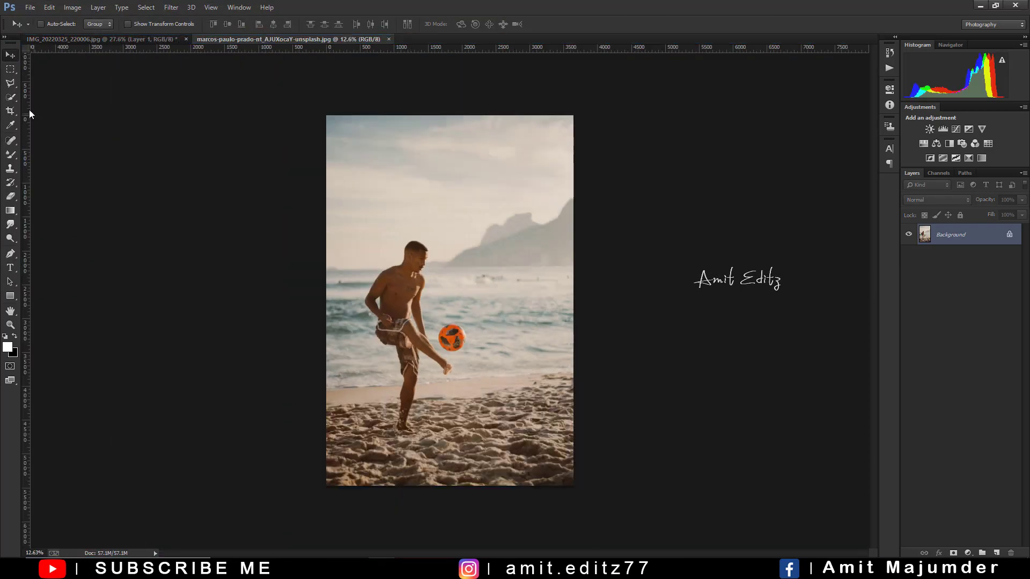
Quick-select the footballer, his standing foot and the football
click(10, 97)
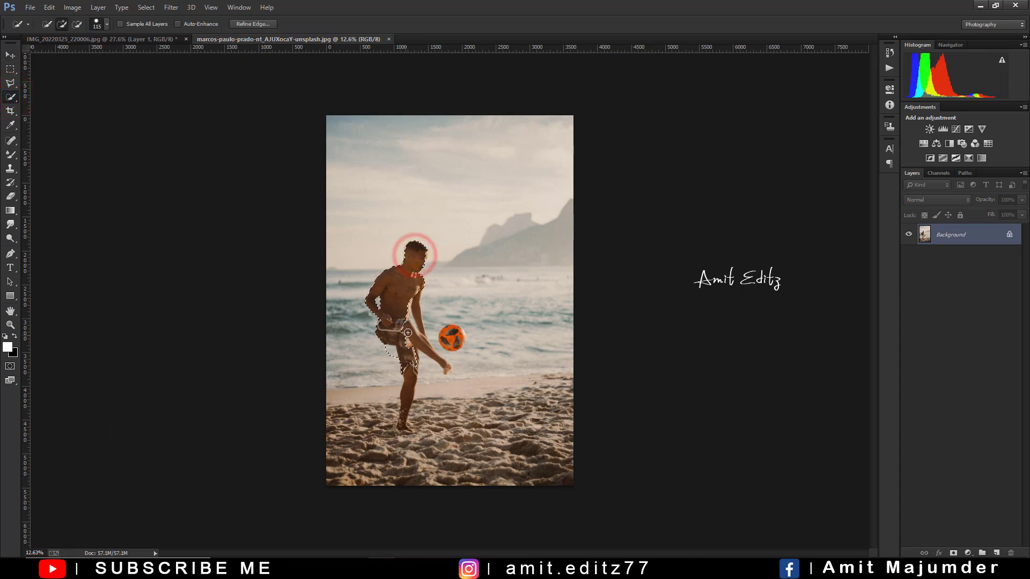
drag(417, 336, 428, 348)
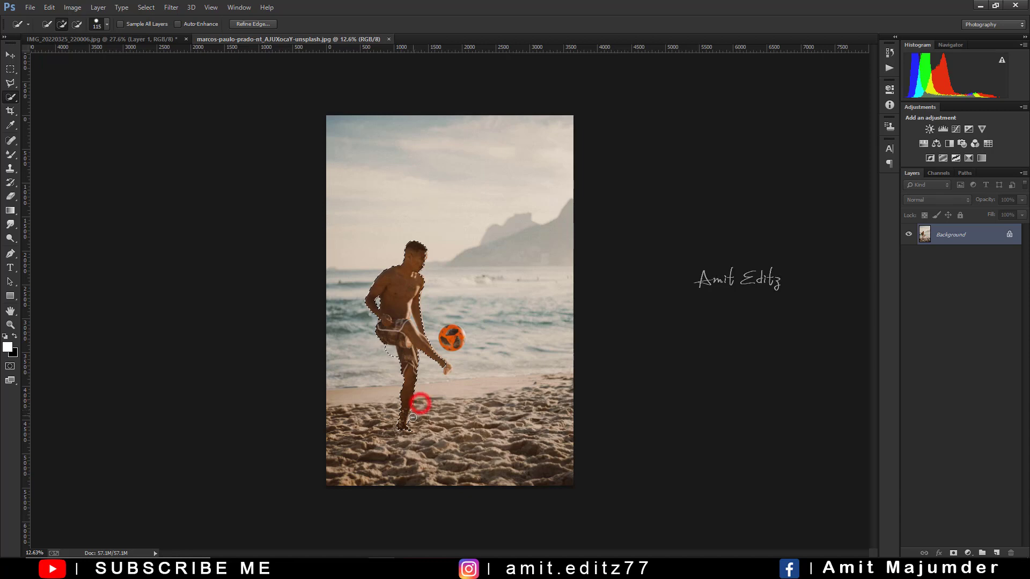
drag(447, 339, 450, 342)
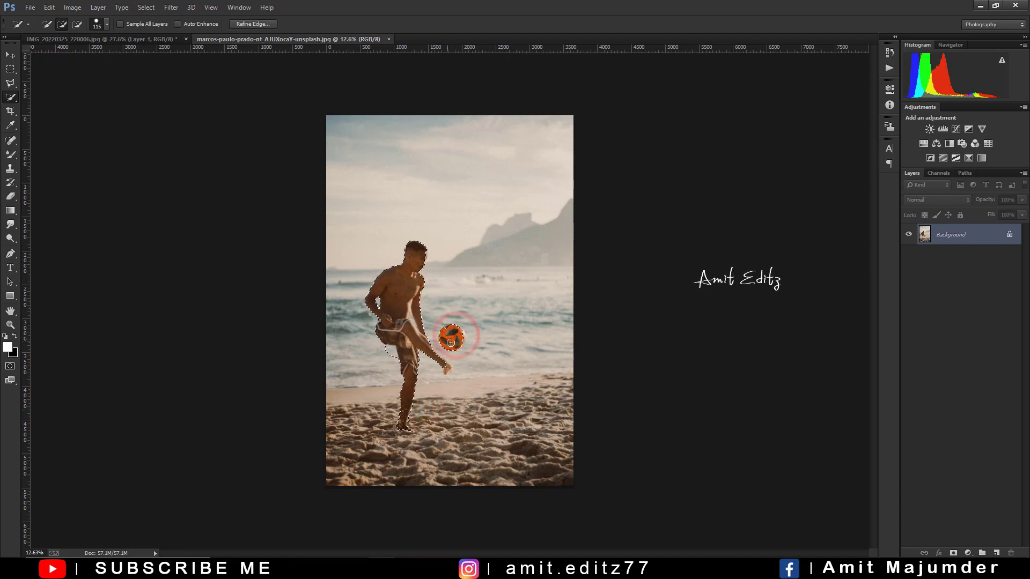
click(448, 370)
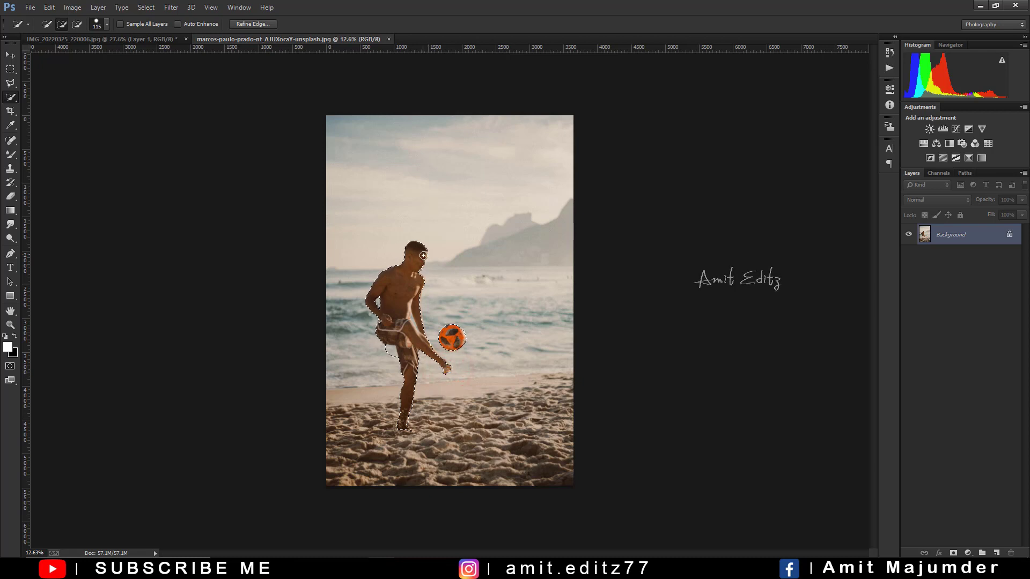
click(383, 315)
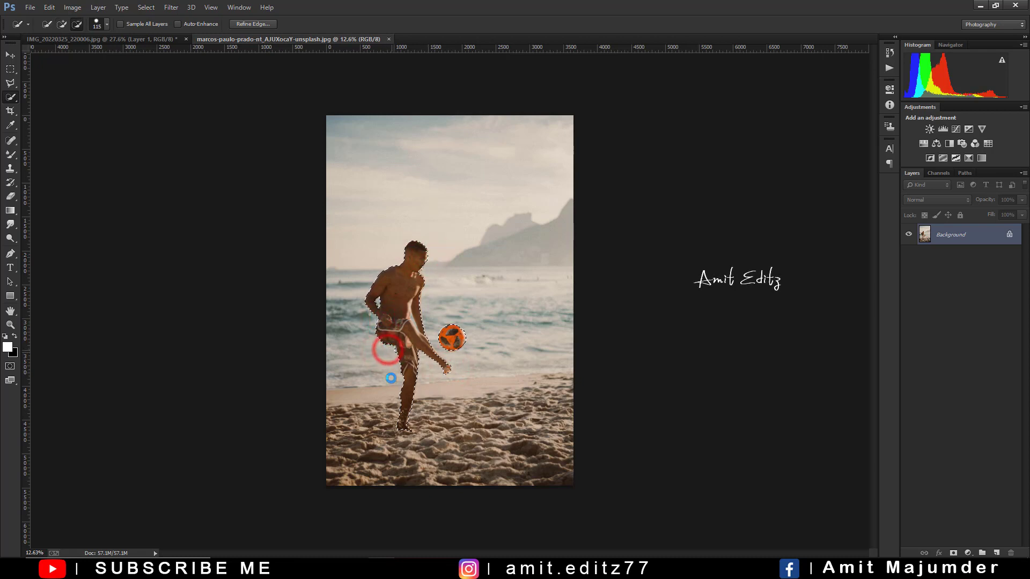
Contract the footballer selection slightly inward
click(146, 7)
mouse_move(154, 136)
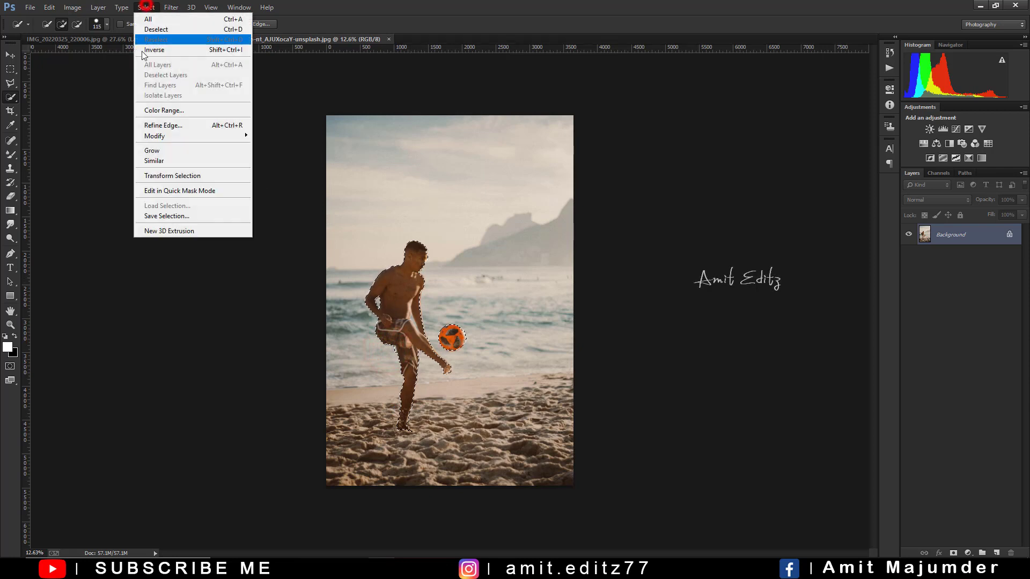
click(276, 168)
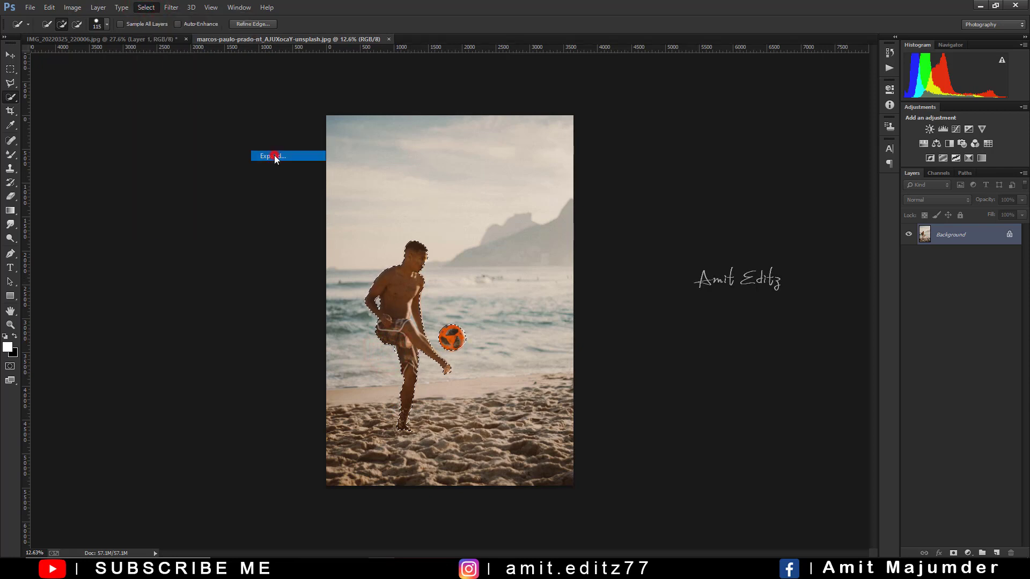
click(553, 189)
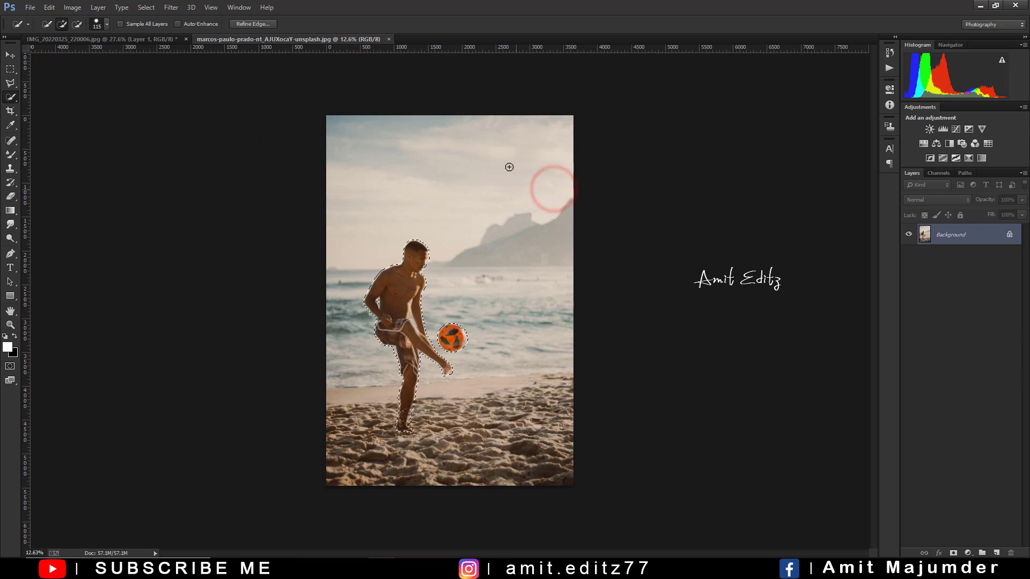
Content-aware fill the selection to erase the footballer, then deselect
right_click(400, 303)
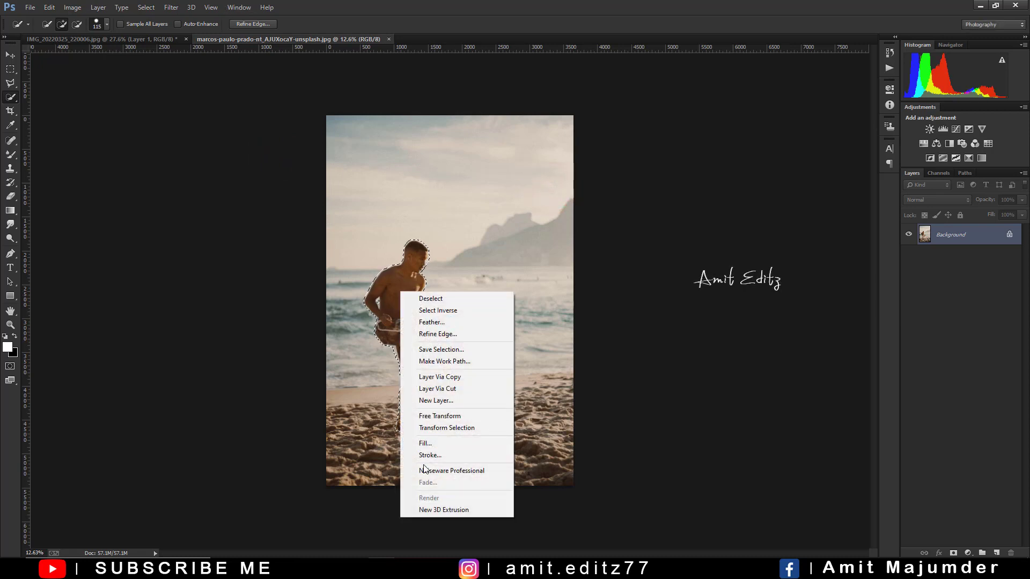
click(429, 446)
click(577, 166)
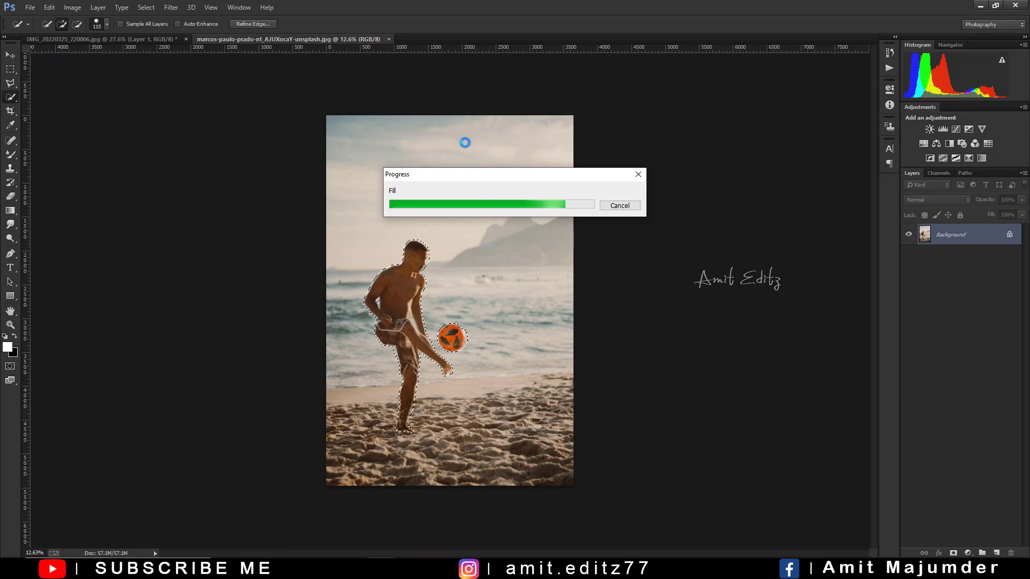
key(ctrl+d)
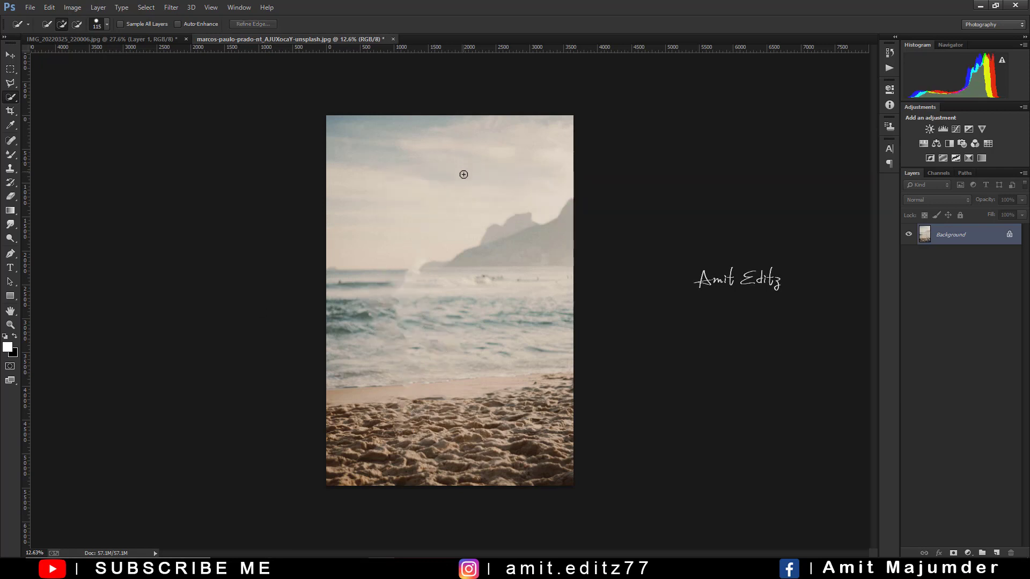
scroll(458, 309, up, 3)
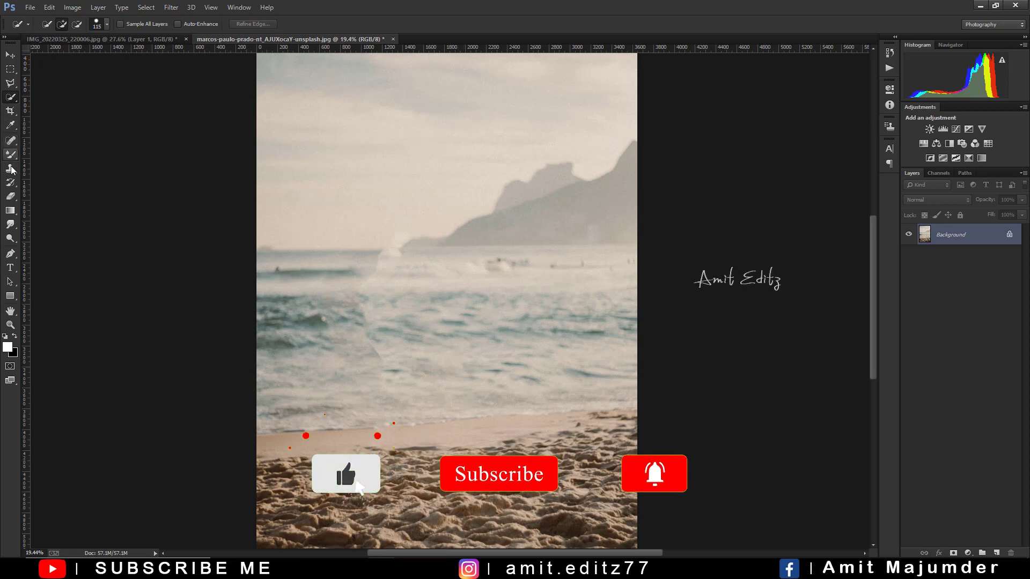
Clone clean water over the white splash and marks near the shoreline
click(9, 168)
alt+click(440, 250)
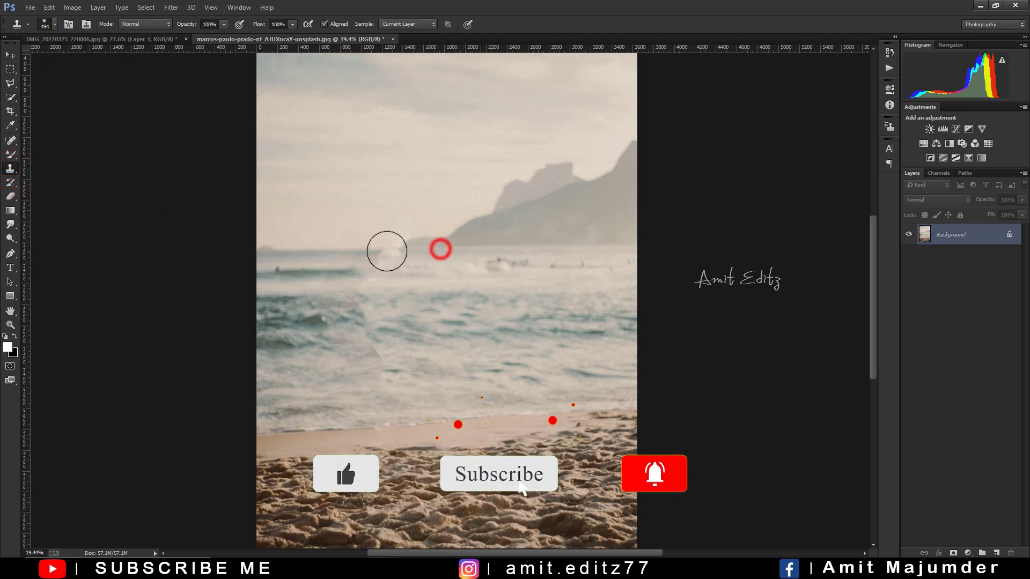
drag(390, 254, 368, 305)
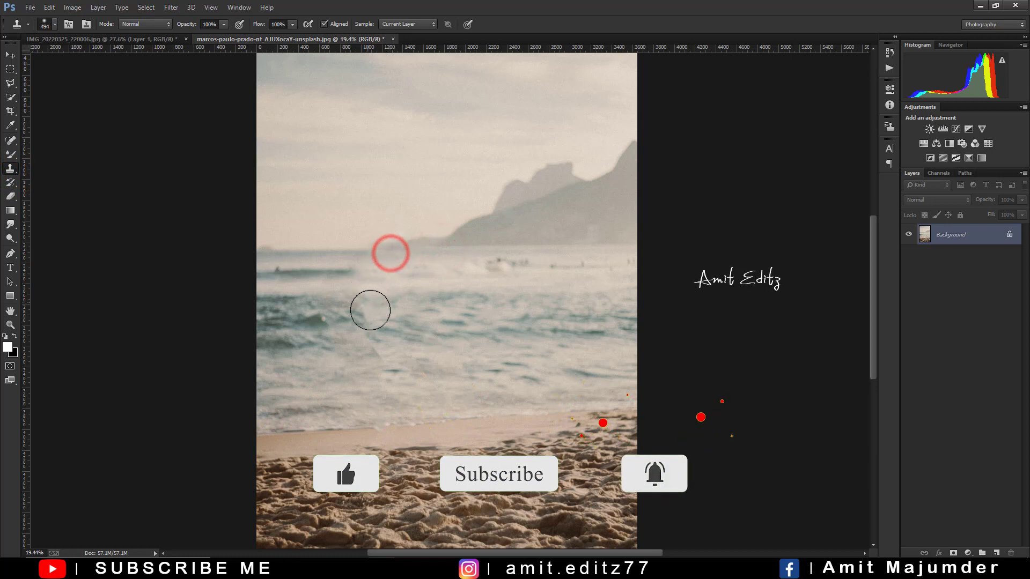
drag(467, 372, 432, 371)
click(427, 368)
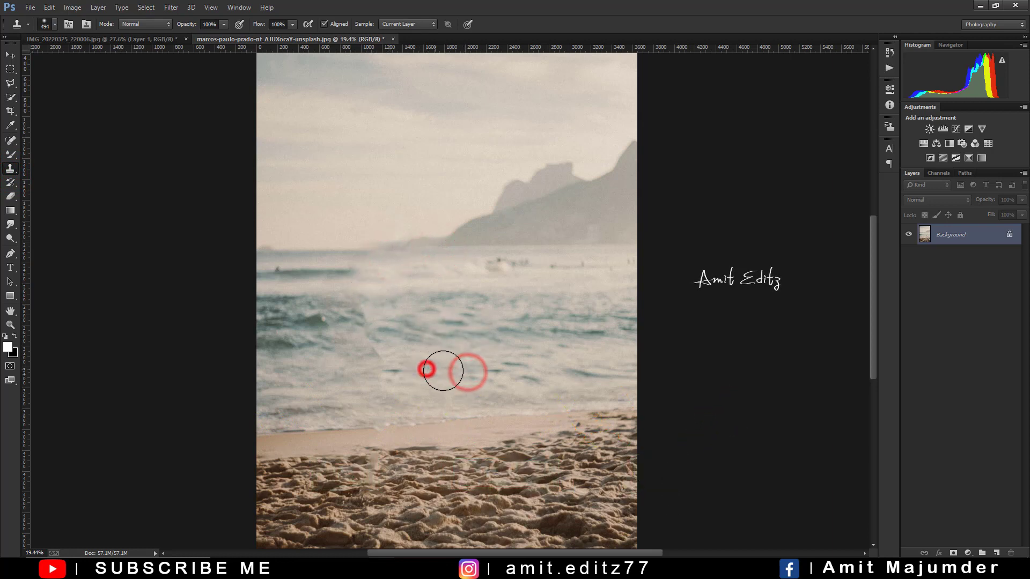
click(478, 391)
alt+click(344, 471)
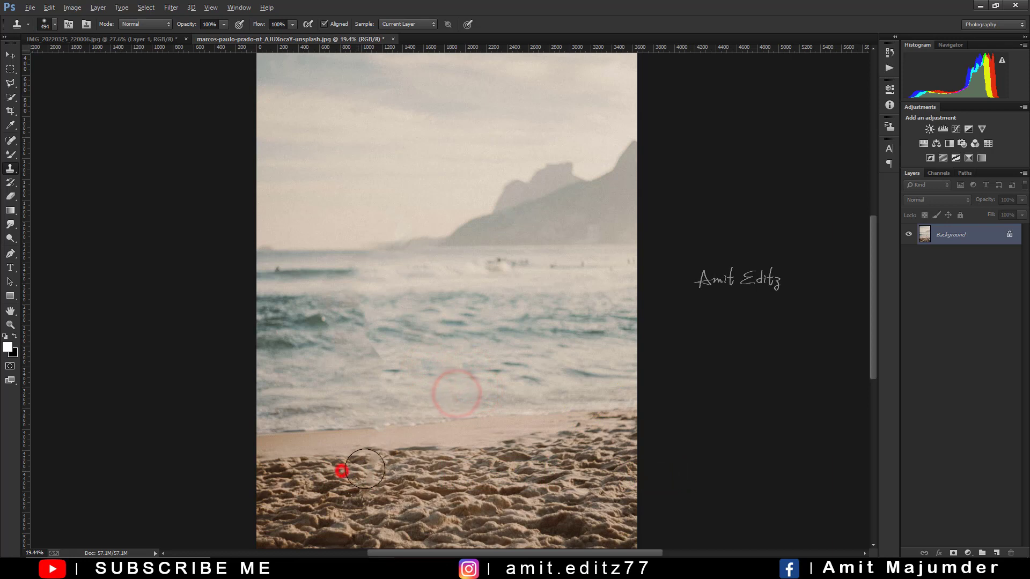
click(376, 465)
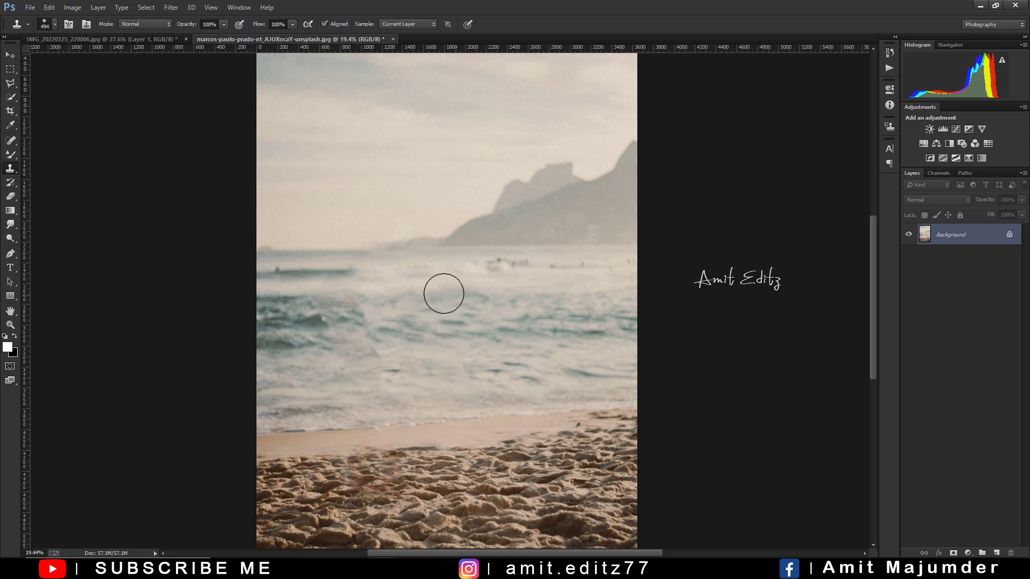
Resample clean water and clone over the remaining marks further left
alt+click(326, 358)
click(374, 358)
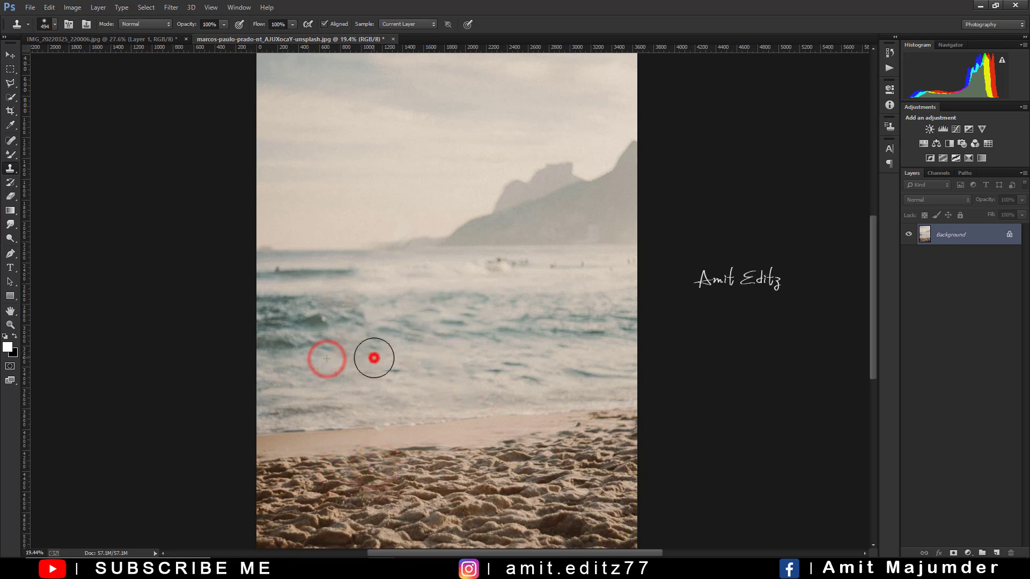
click(301, 307)
click(321, 308)
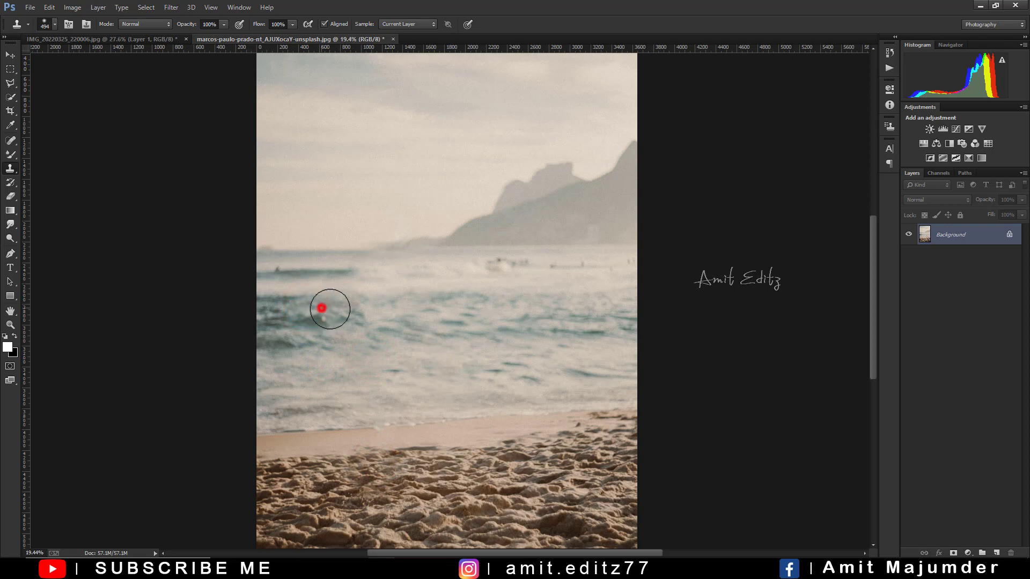
click(385, 320)
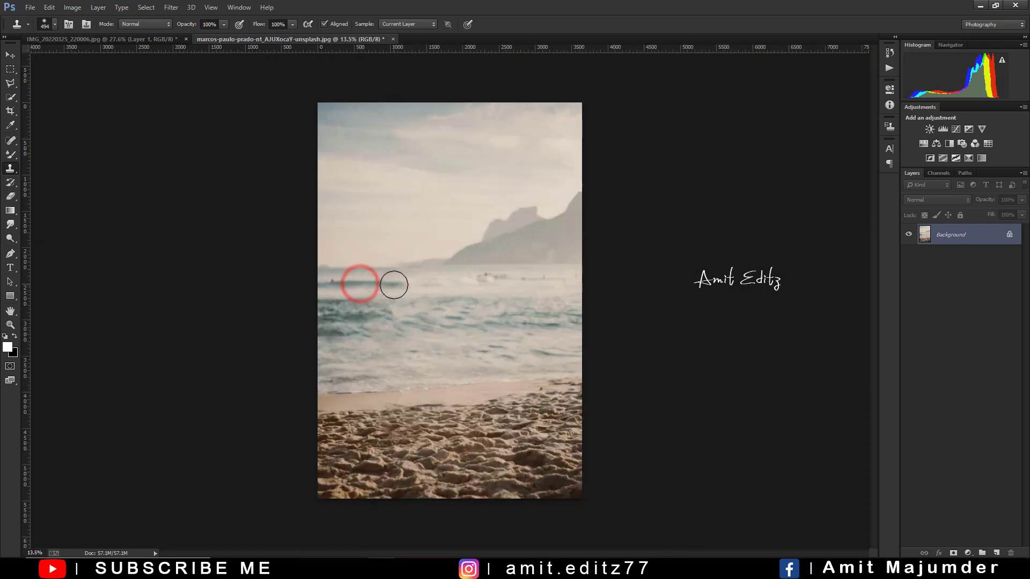
click(393, 282)
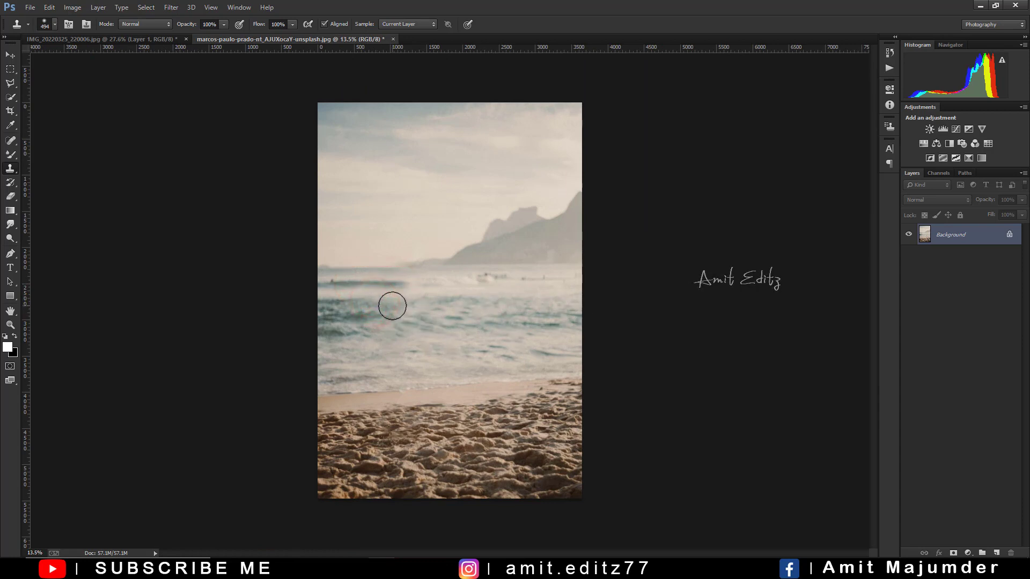
click(393, 304)
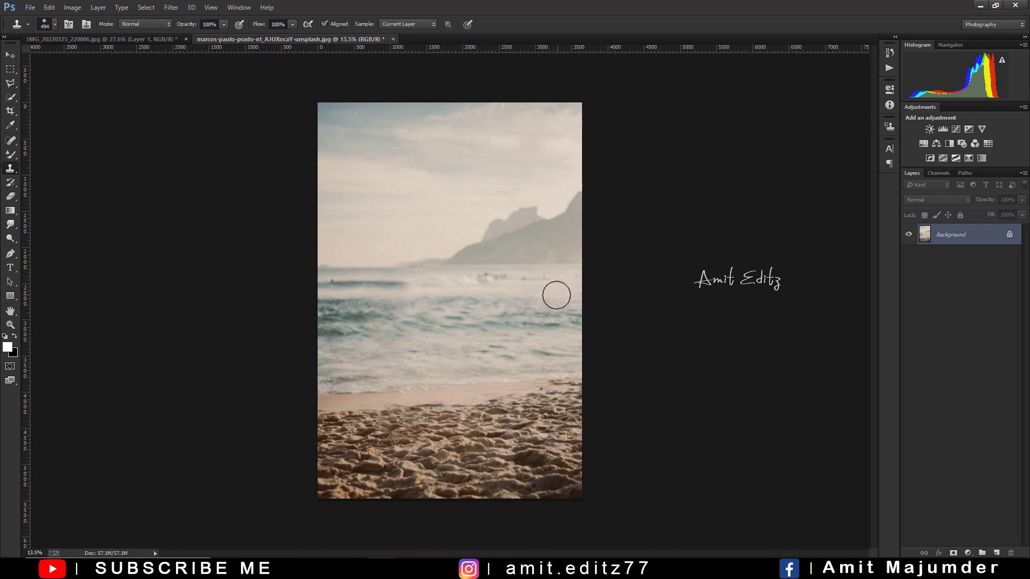
Bring the beach photo into the man's document and scale it down
click(6, 55)
mouse_move(527, 237)
mouse_down()
mouse_move(480, 236)
mouse_move(494, 299)
mouse_up()
key(ctrl+t)
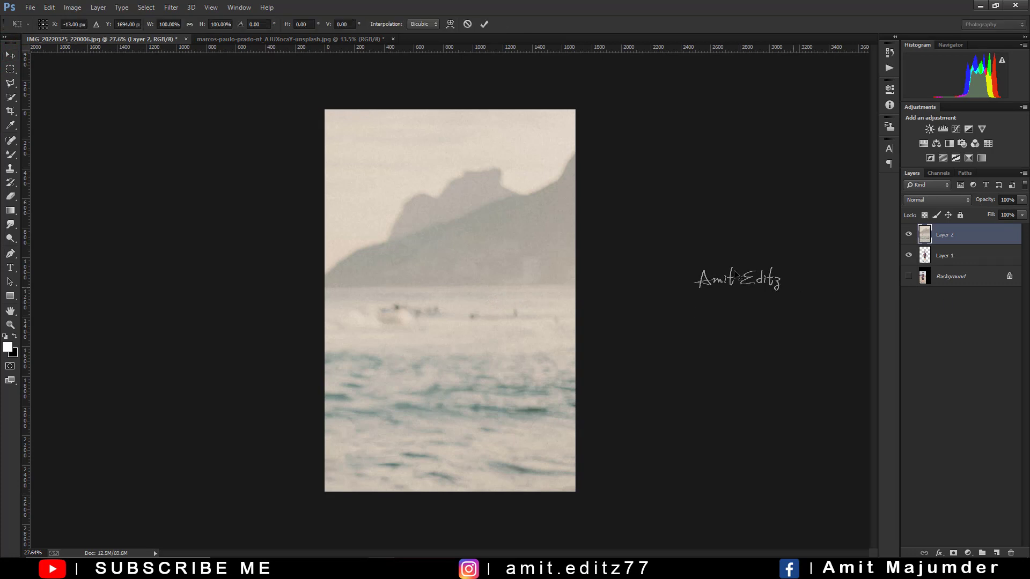
key(ctrl+0)
drag(497, 190, 489, 236)
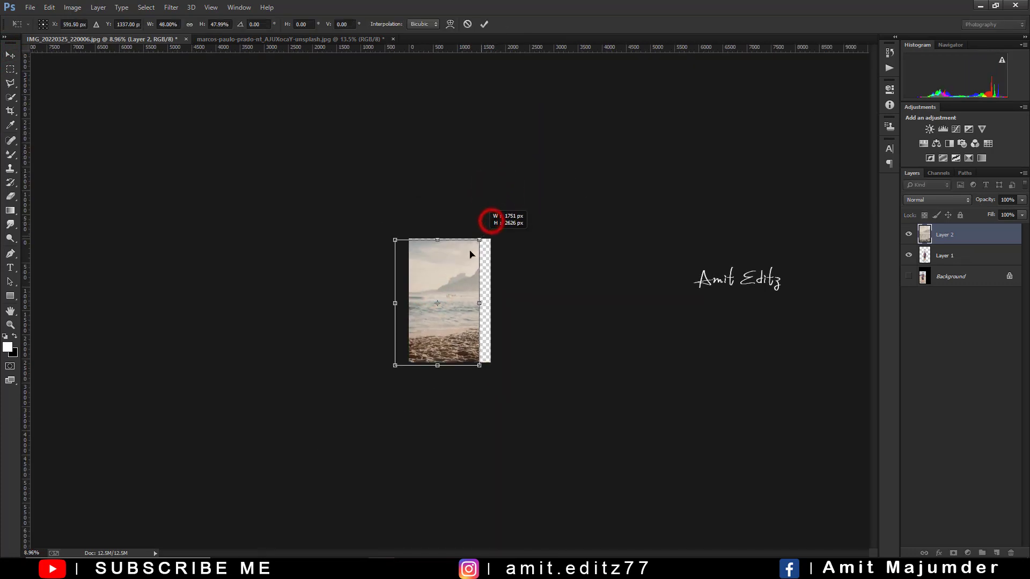
key(ctrl+0)
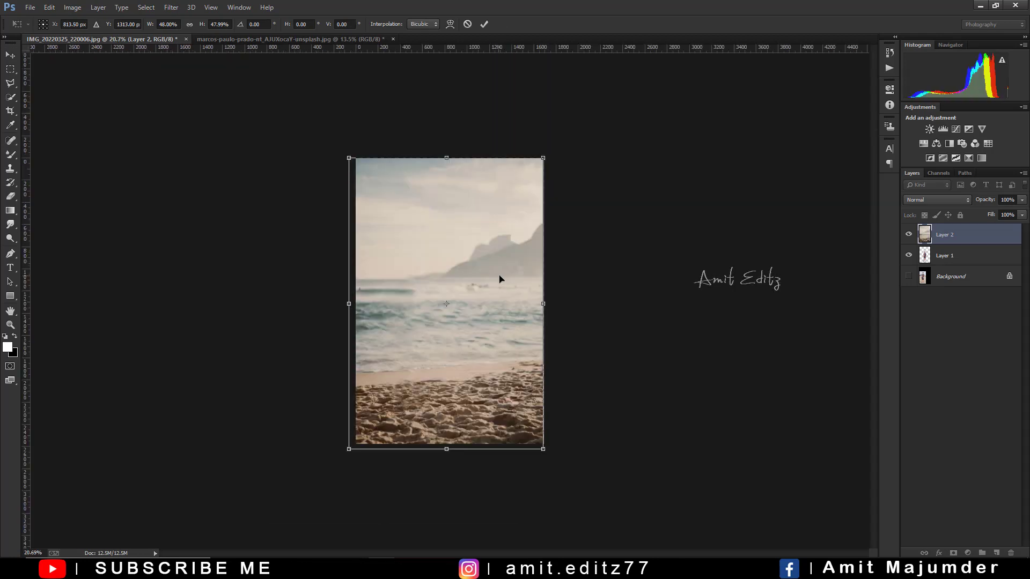
double_click(513, 279)
Place the beach layer beneath the man's layer and move the man up-right
drag(978, 236, 975, 259)
key(ctrl+plus)
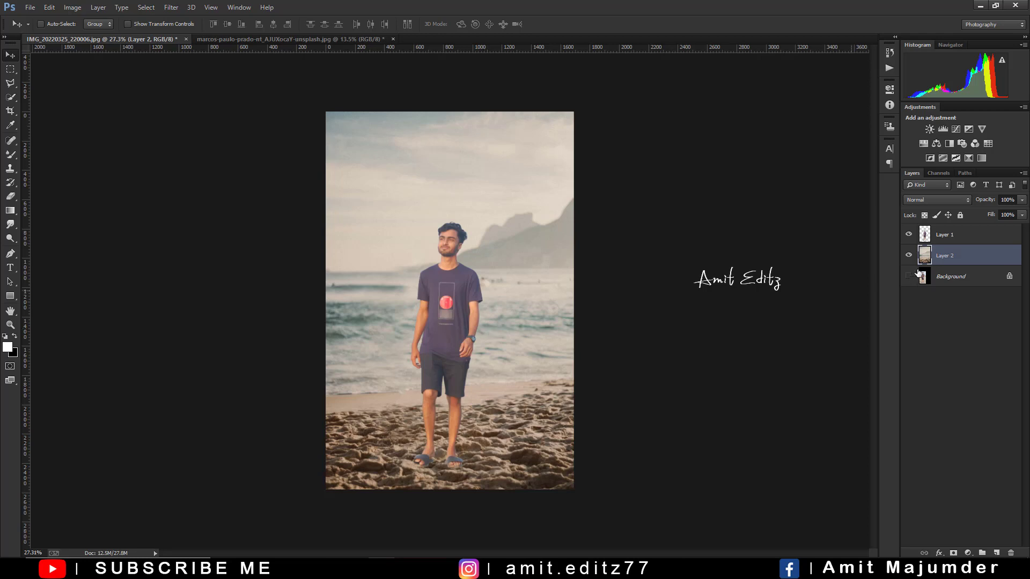
click(946, 239)
drag(452, 330, 455, 317)
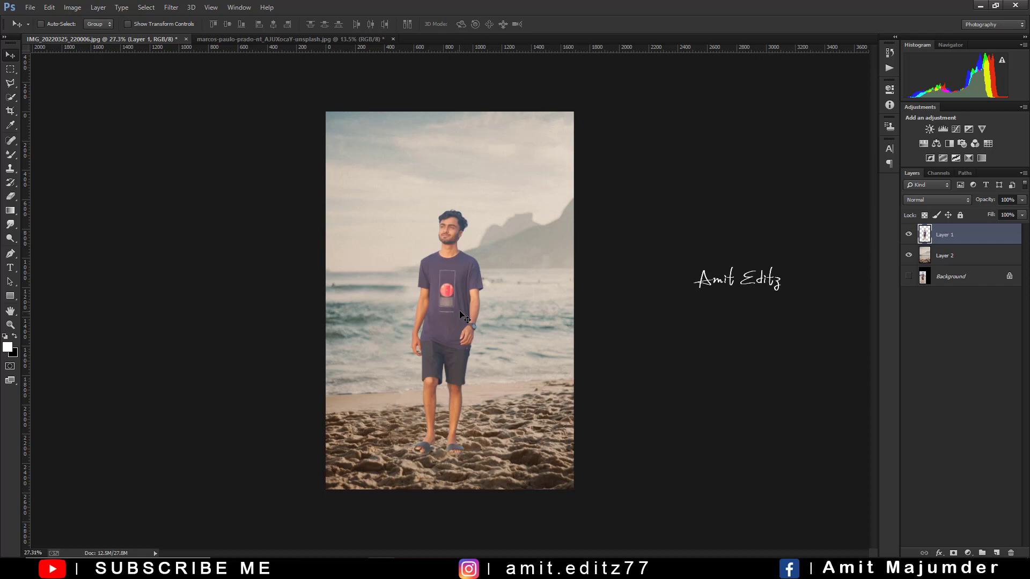
Scale the man down so he fits on the sand
key(ctrl+t)
drag(483, 210, 479, 221)
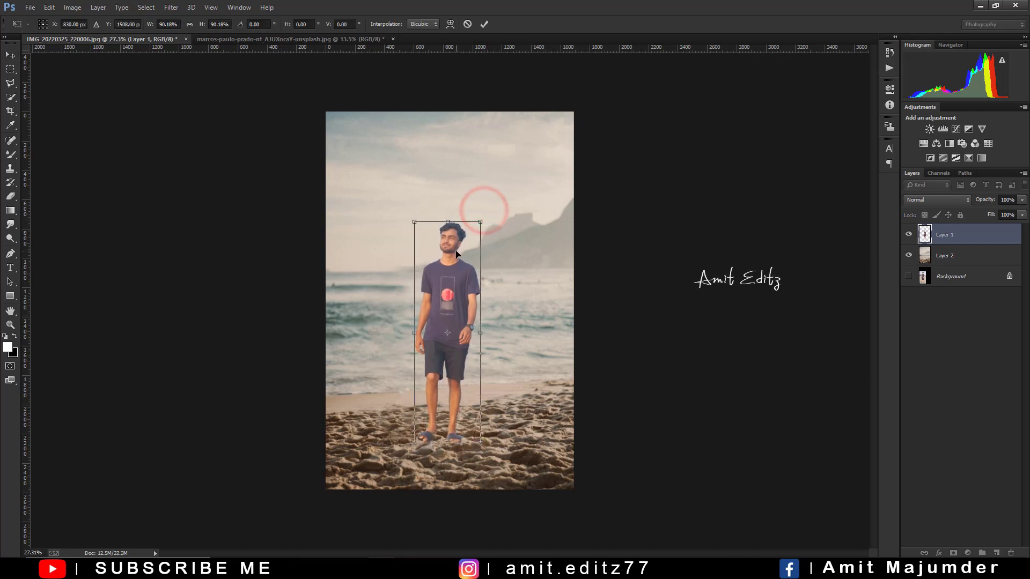
key(Return)
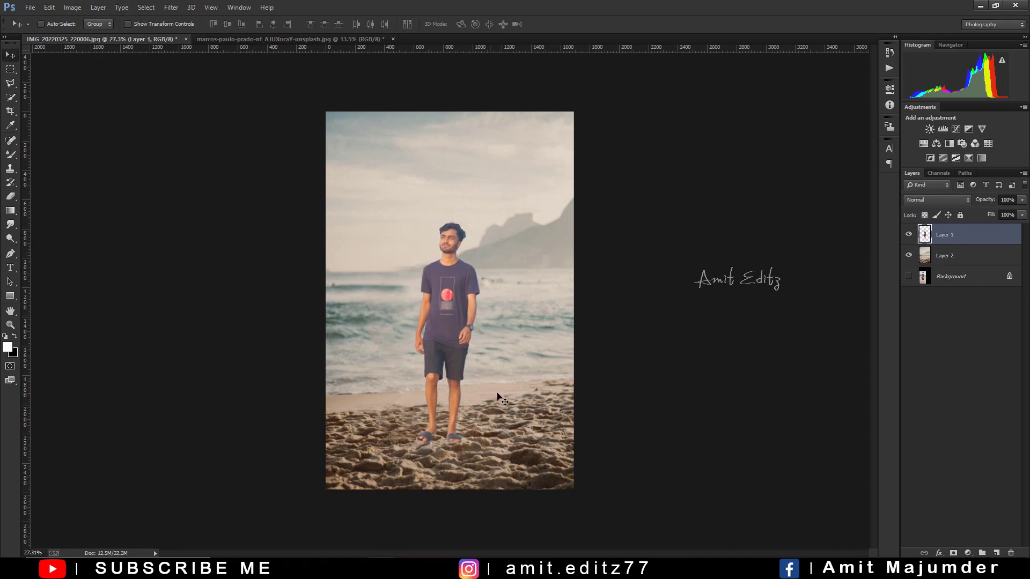
scroll(499, 397, up, 2)
scroll(515, 389, up, 2)
scroll(494, 429, up, 3)
scroll(475, 475, up, 3)
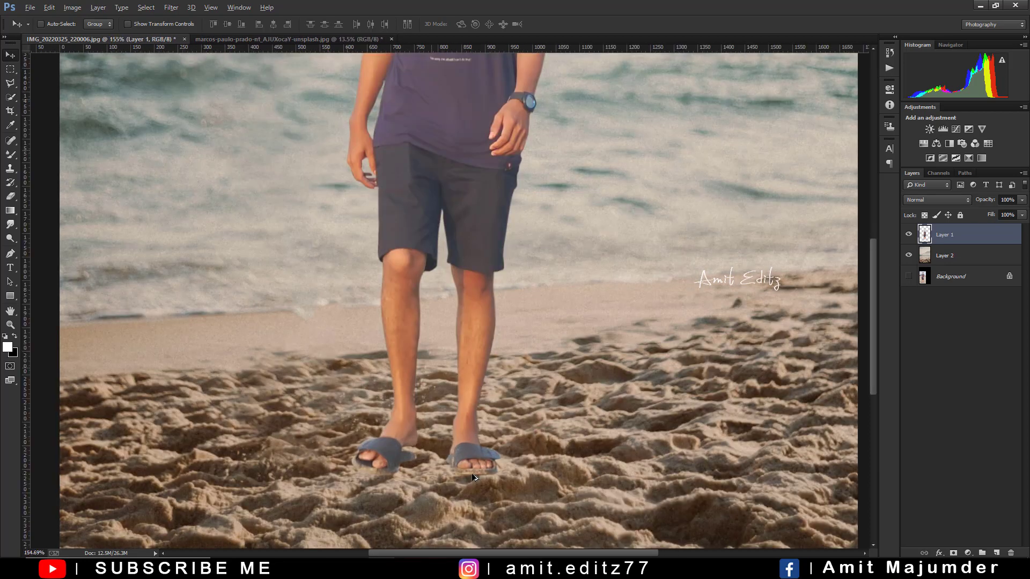
scroll(474, 476, up, 2)
scroll(473, 478, down, 1)
scroll(473, 477, down, 1)
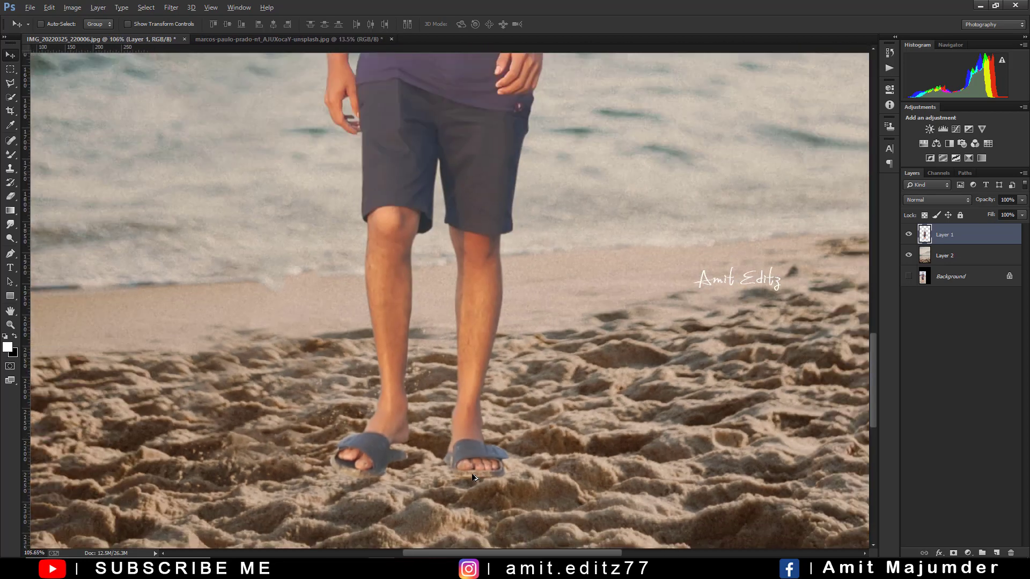
scroll(473, 477, down, 1)
scroll(473, 477, down, 1)
scroll(473, 478, down, 1)
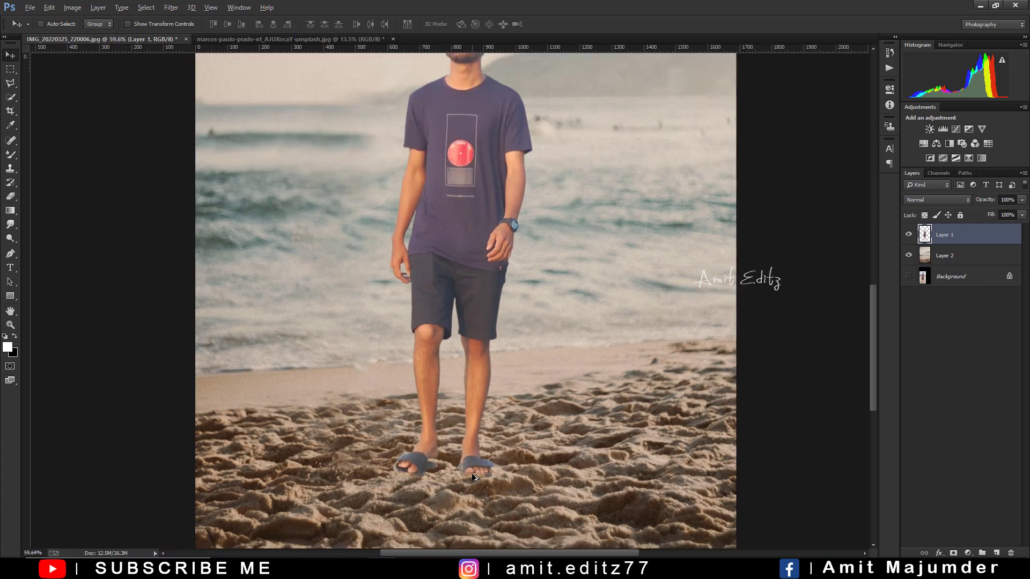
scroll(474, 477, down, 1)
scroll(474, 478, down, 1)
scroll(473, 478, down, 1)
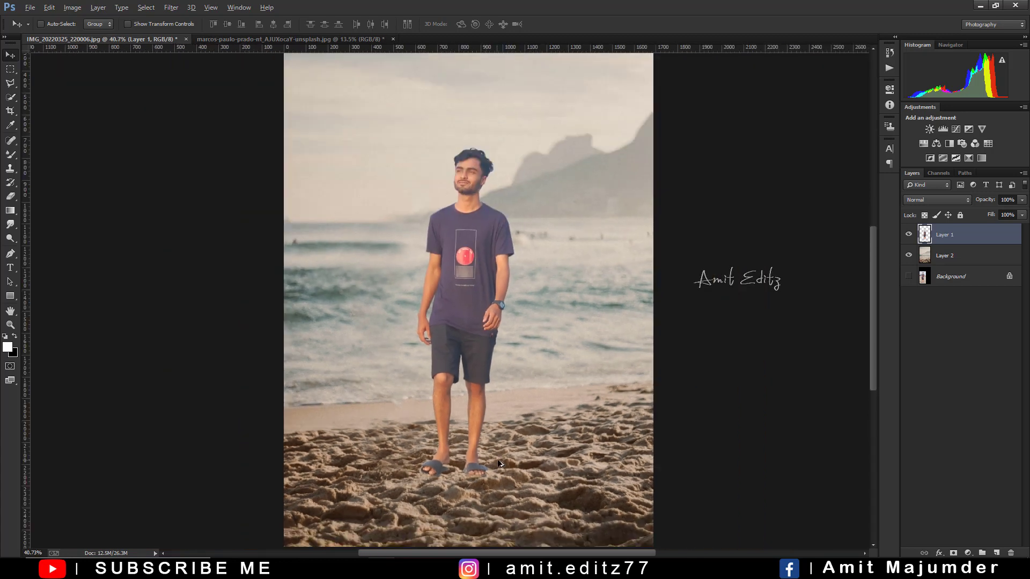
scroll(474, 387, down, 1)
scroll(474, 387, down, 1)
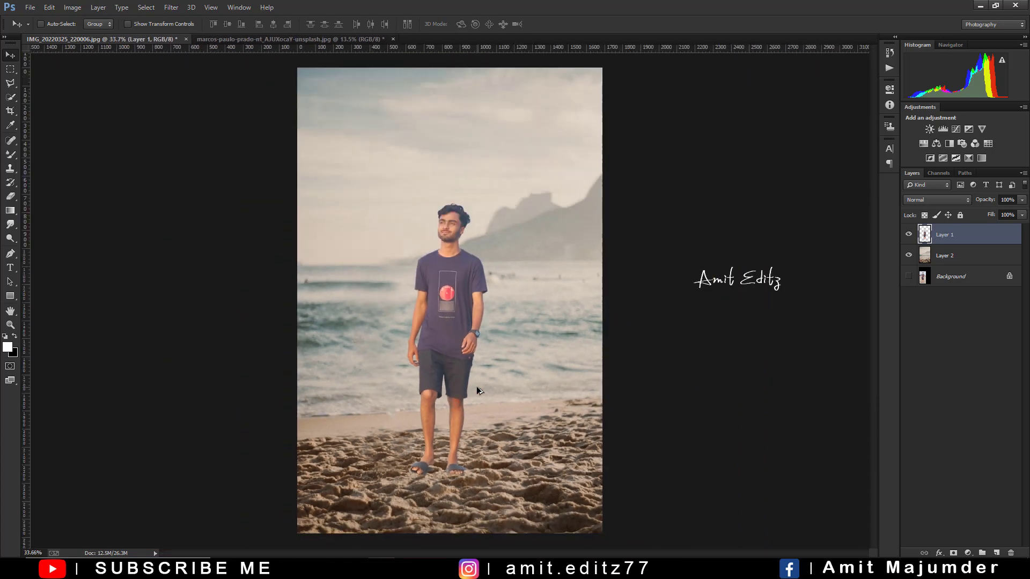
Add a Selective Color layer clipped to the man, tuning Blacks with Black +11 and cyan
click(967, 553)
click(923, 545)
click(815, 128)
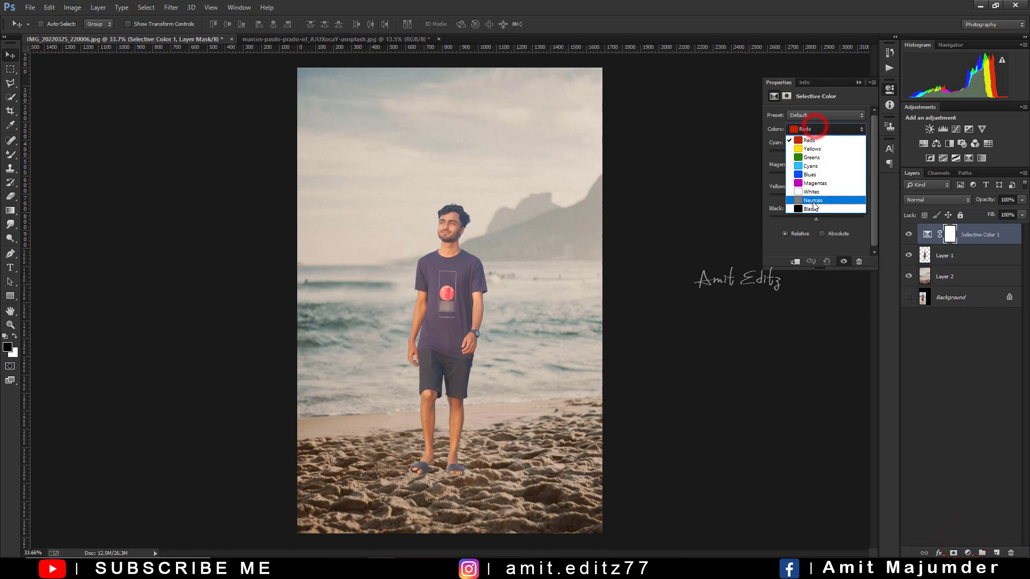
click(811, 209)
drag(816, 219, 815, 176)
click(796, 261)
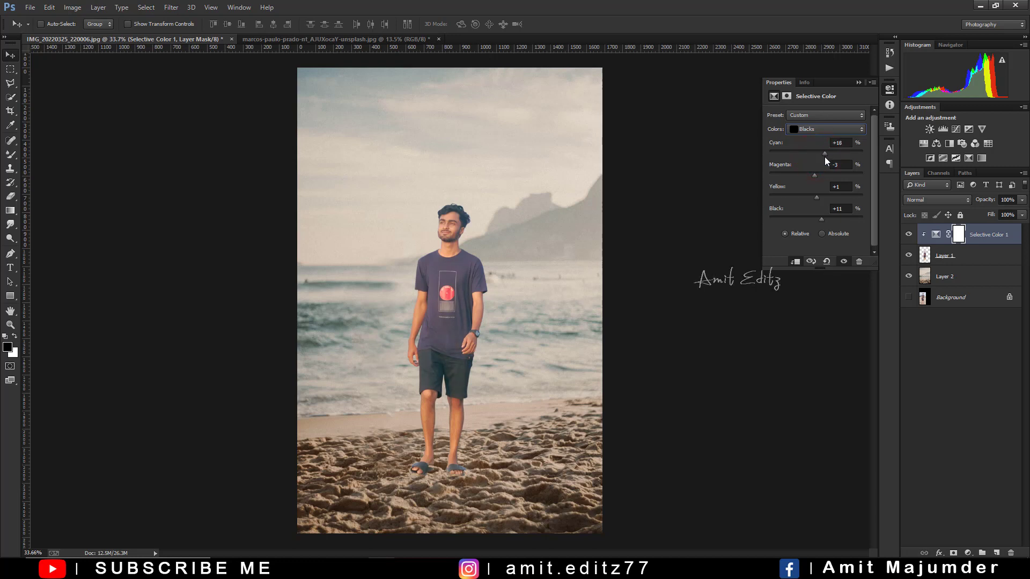
drag(825, 156, 821, 156)
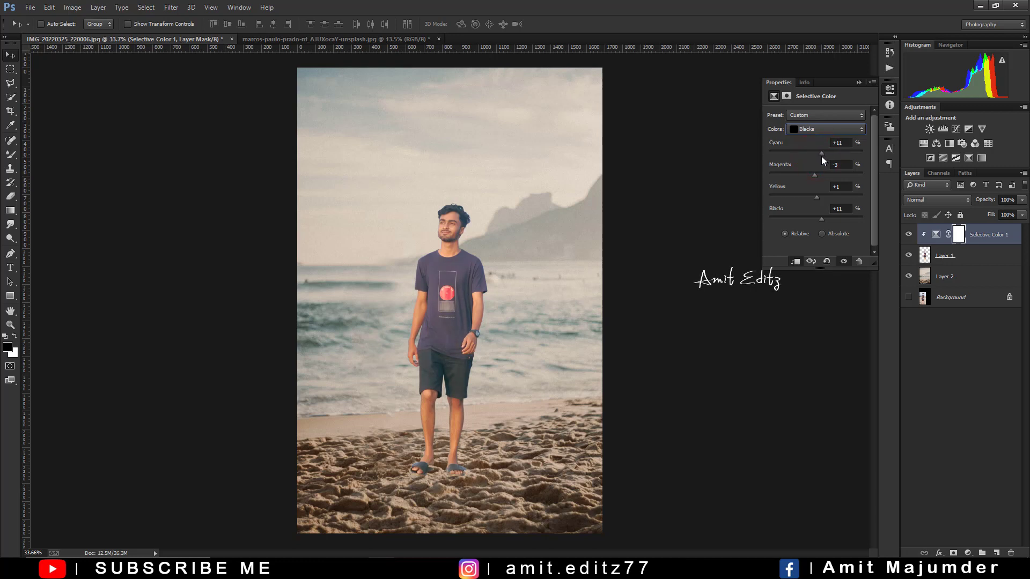
click(858, 83)
Merge the Selective Color layer into the man's layer and start the Camera Raw Filter
right_click(951, 258)
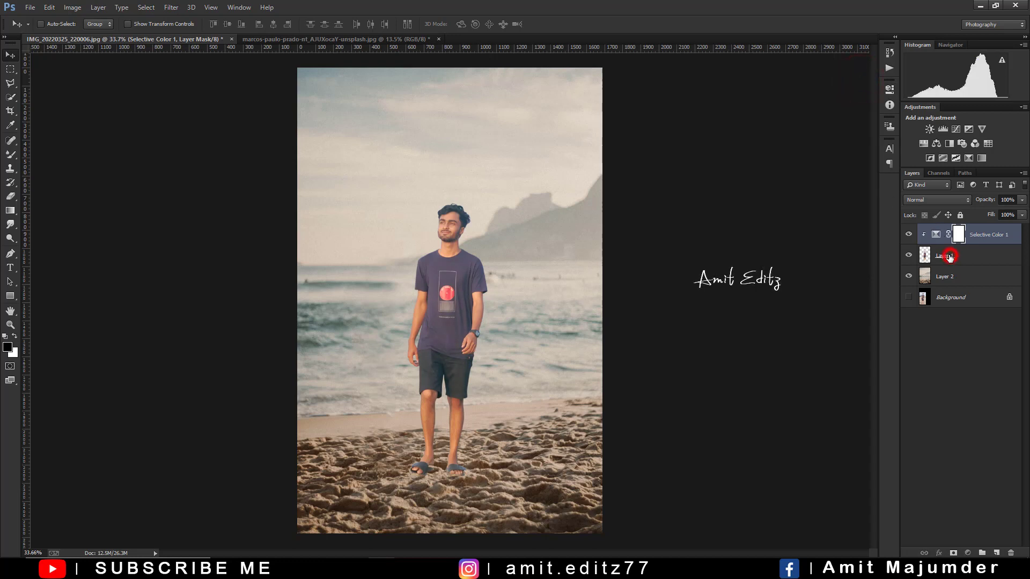
click(876, 389)
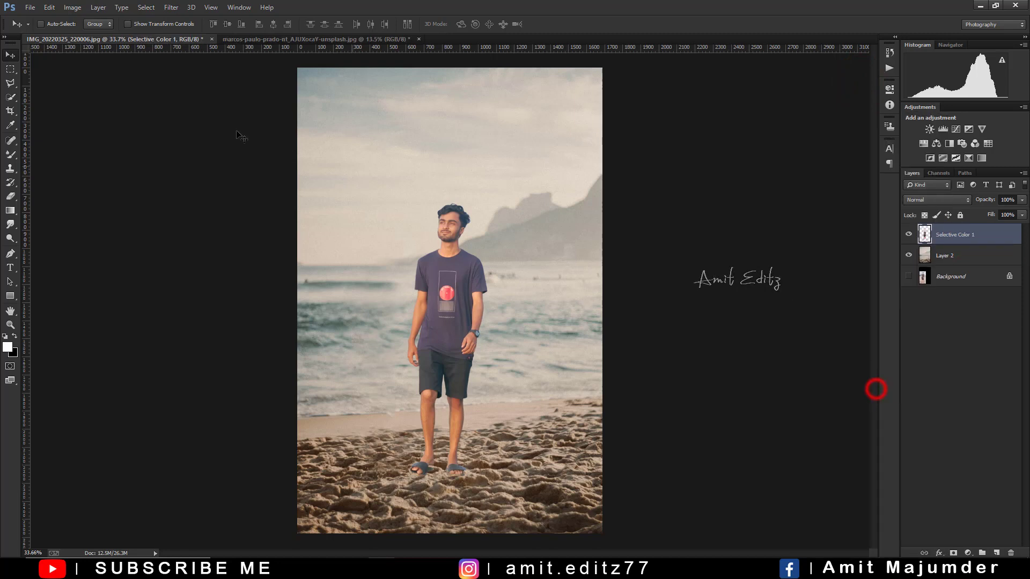
click(171, 7)
click(181, 71)
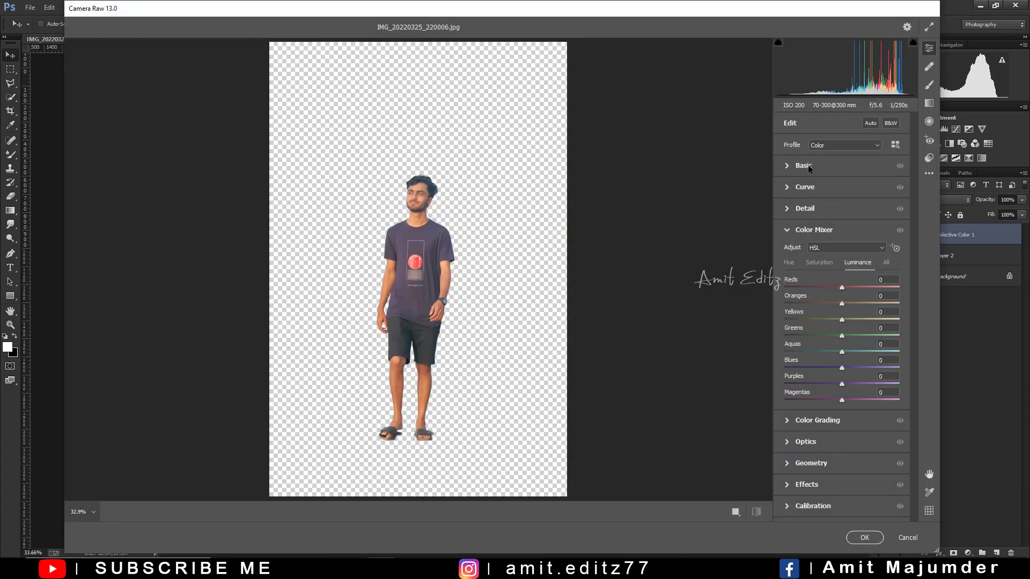
Tweak the orange tones, then set Contrast +40 and Clarity +2
drag(845, 303, 848, 303)
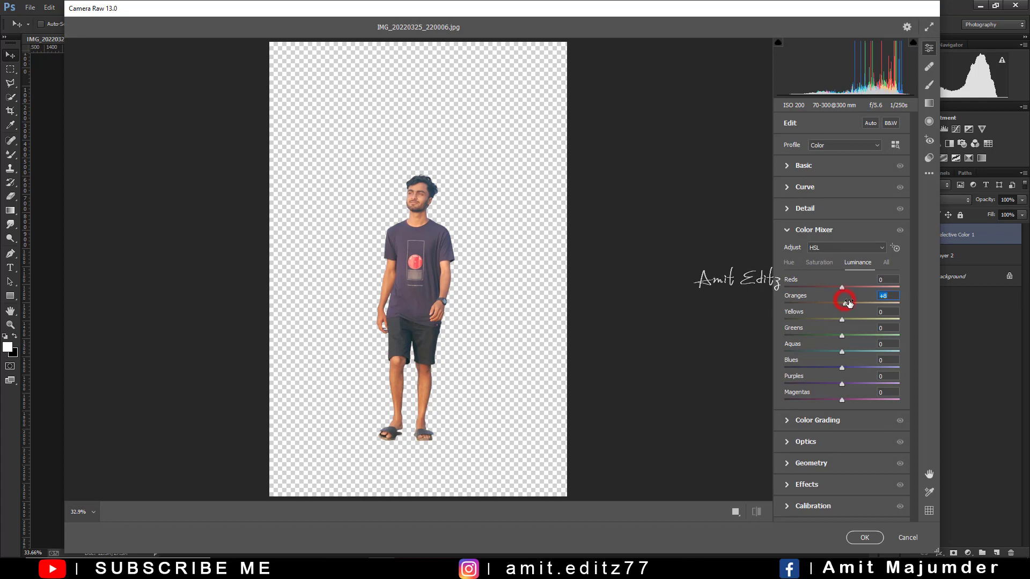
click(821, 262)
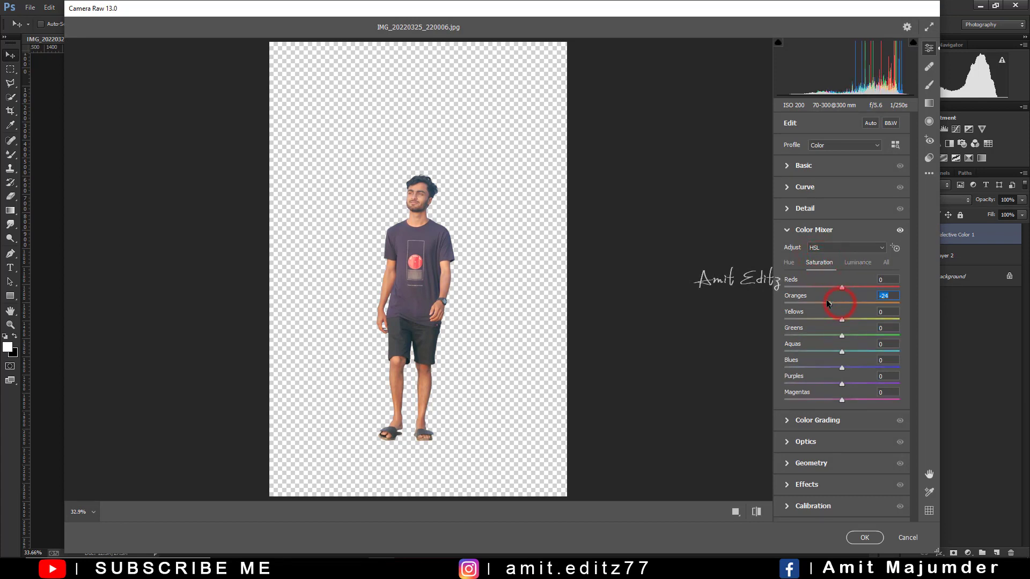
click(834, 300)
click(819, 165)
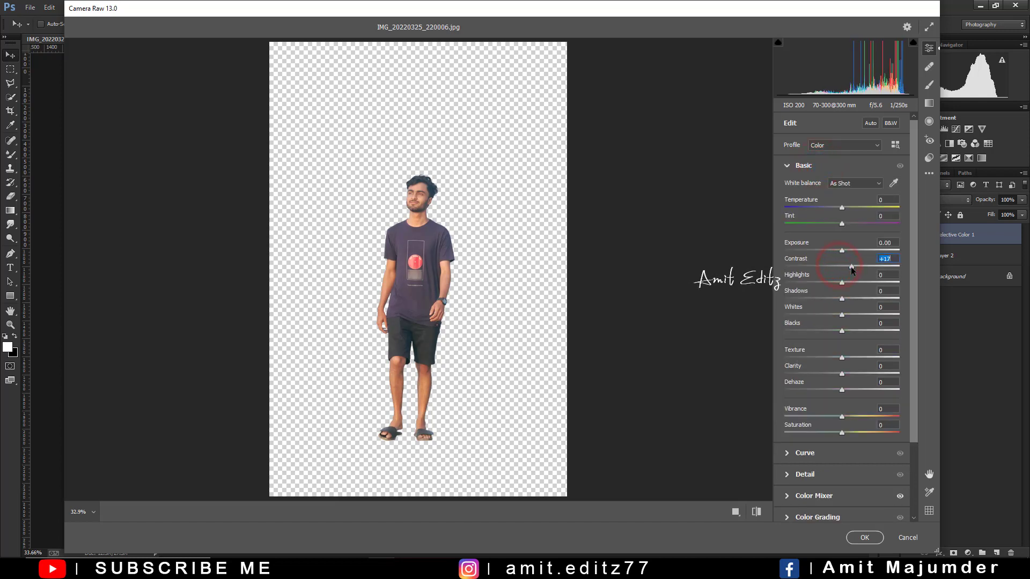
drag(841, 266, 870, 267)
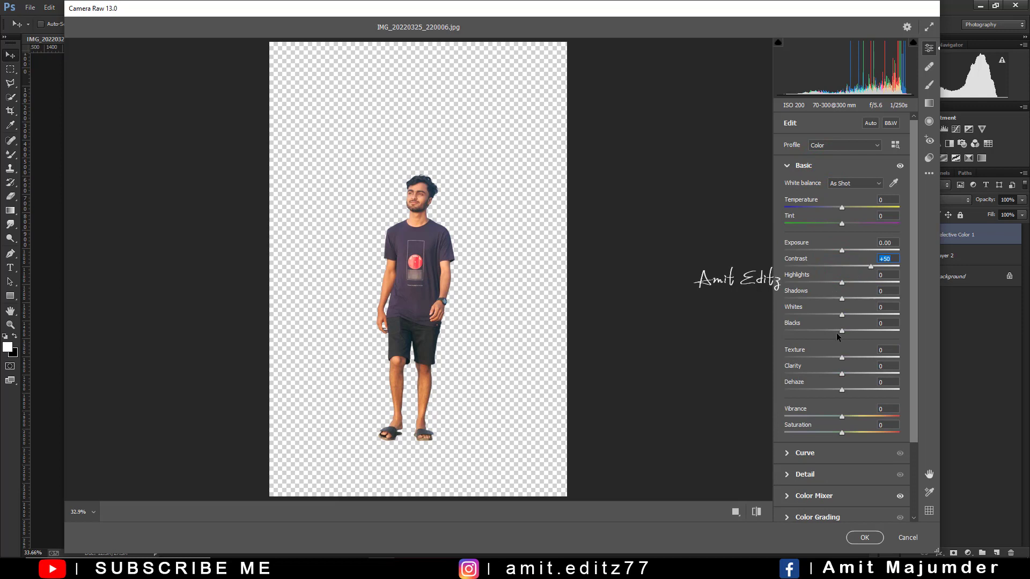
click(842, 374)
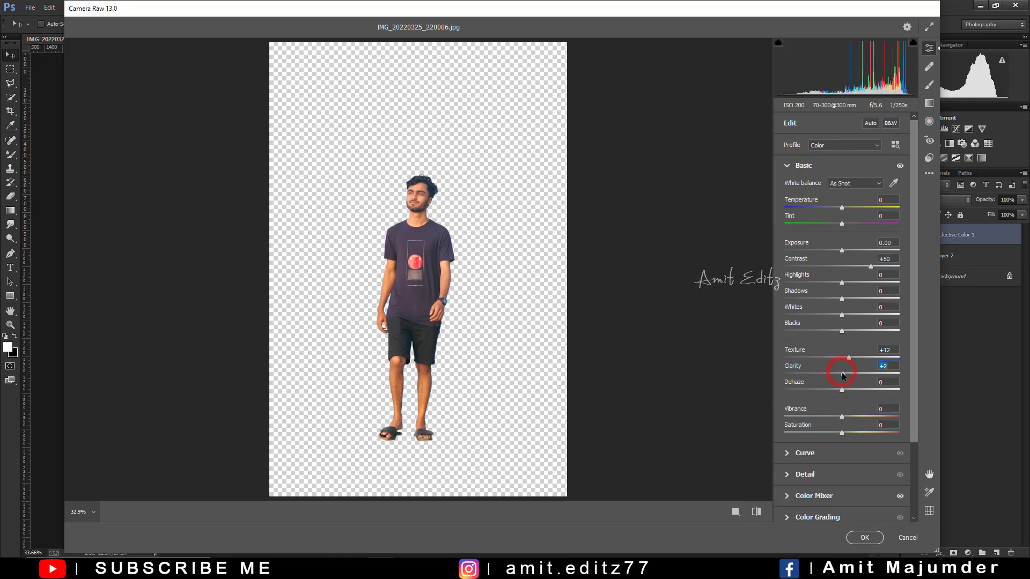
click(864, 266)
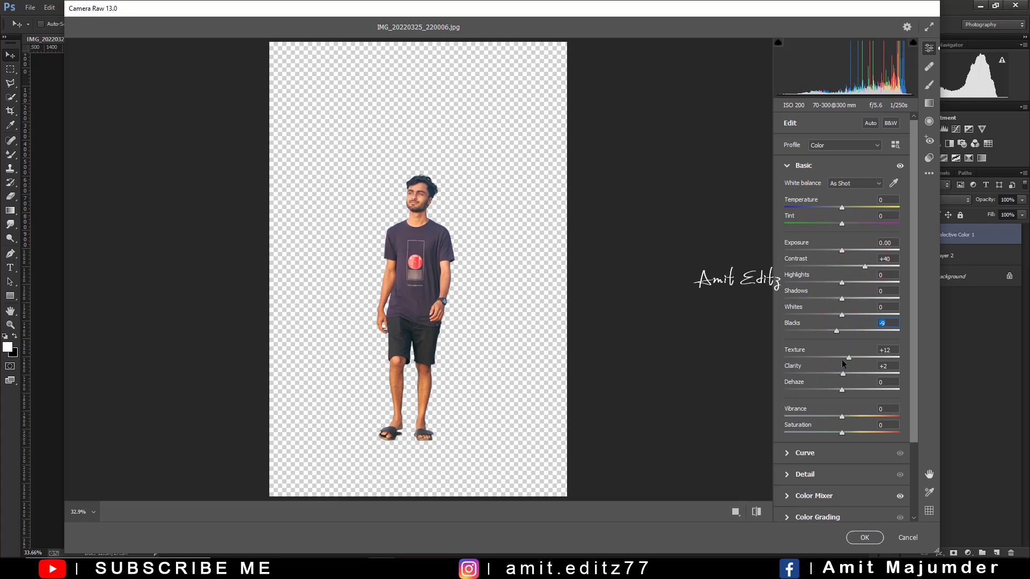
Set Calibration Green Primary Hue +15 and Oranges Saturation -26, then apply
scroll(850, 411, down, 3)
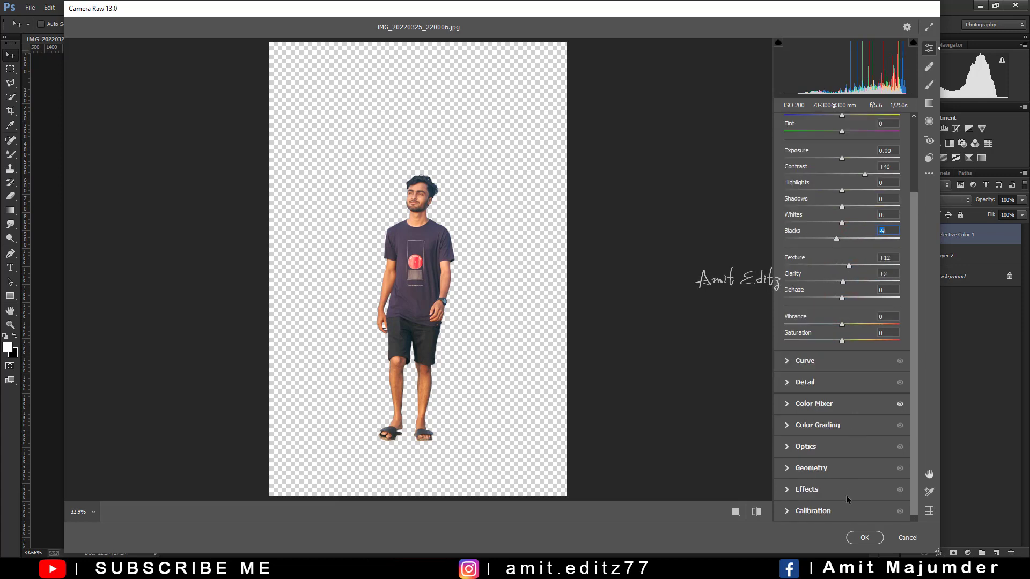
click(836, 507)
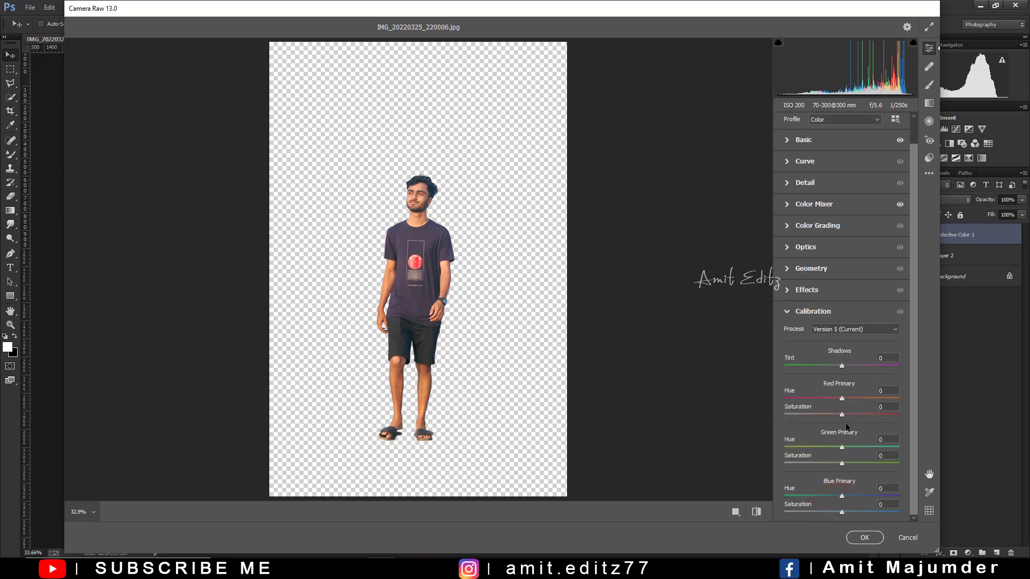
drag(855, 450, 849, 446)
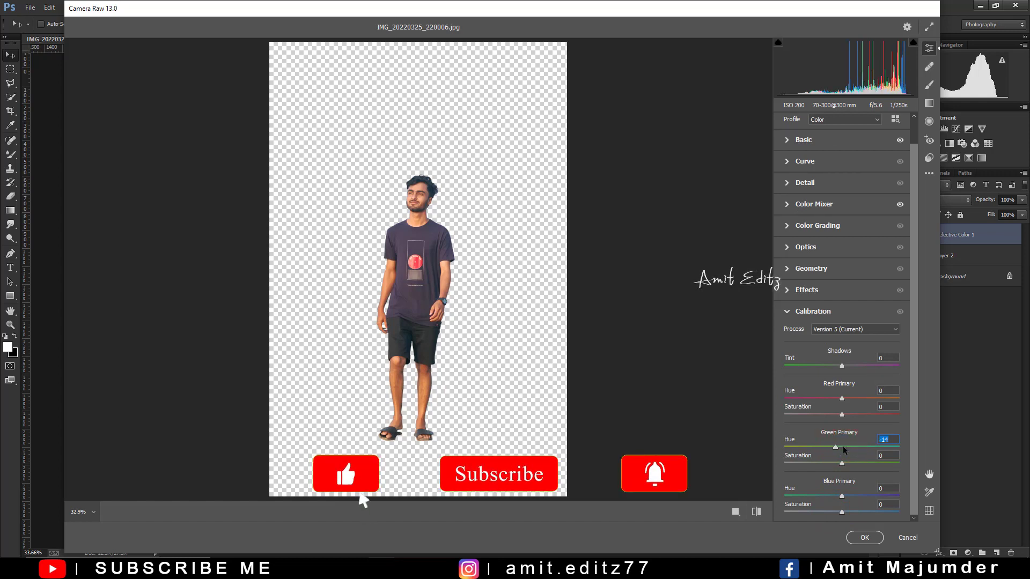
click(814, 203)
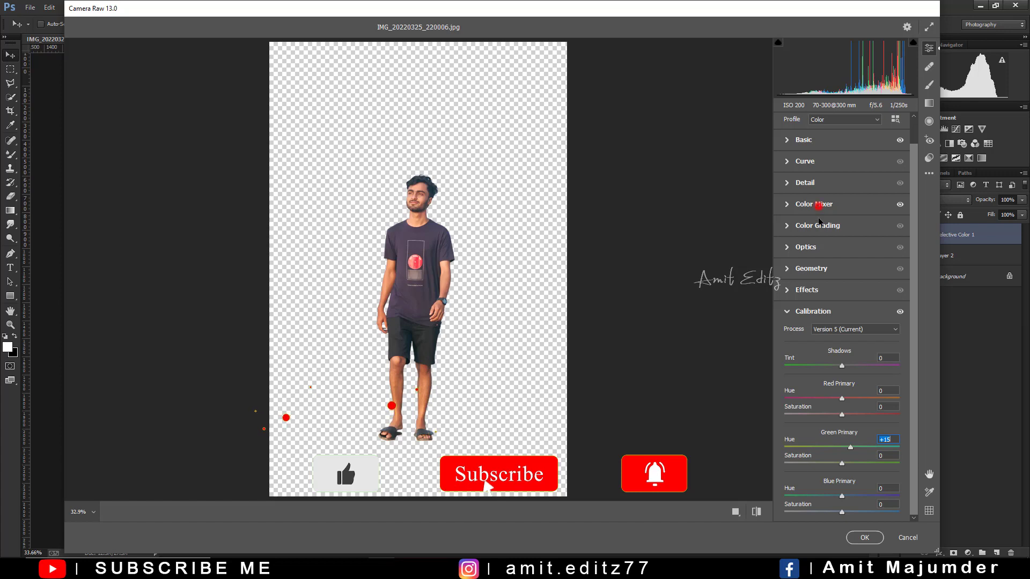
drag(834, 304, 827, 304)
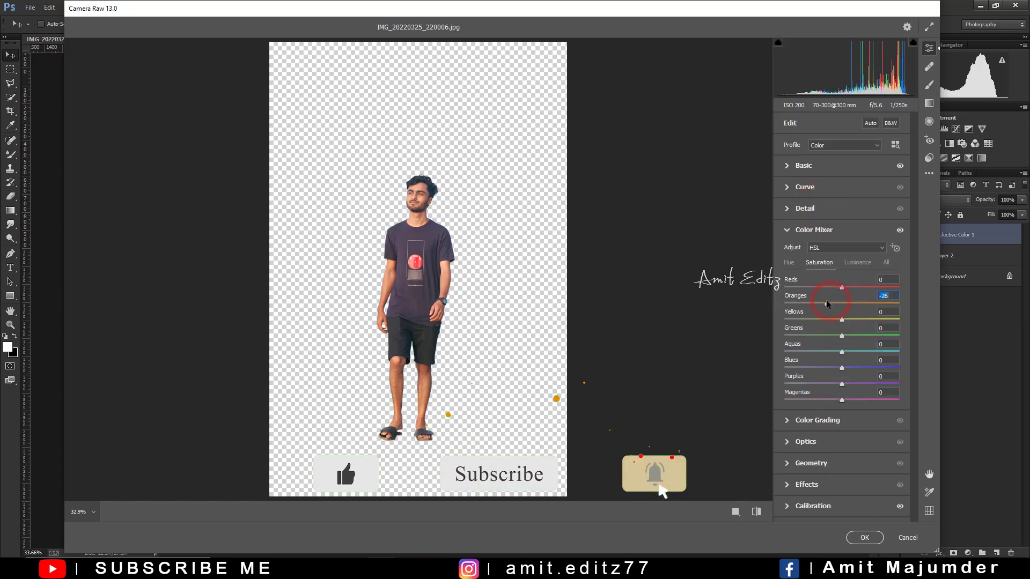
click(865, 538)
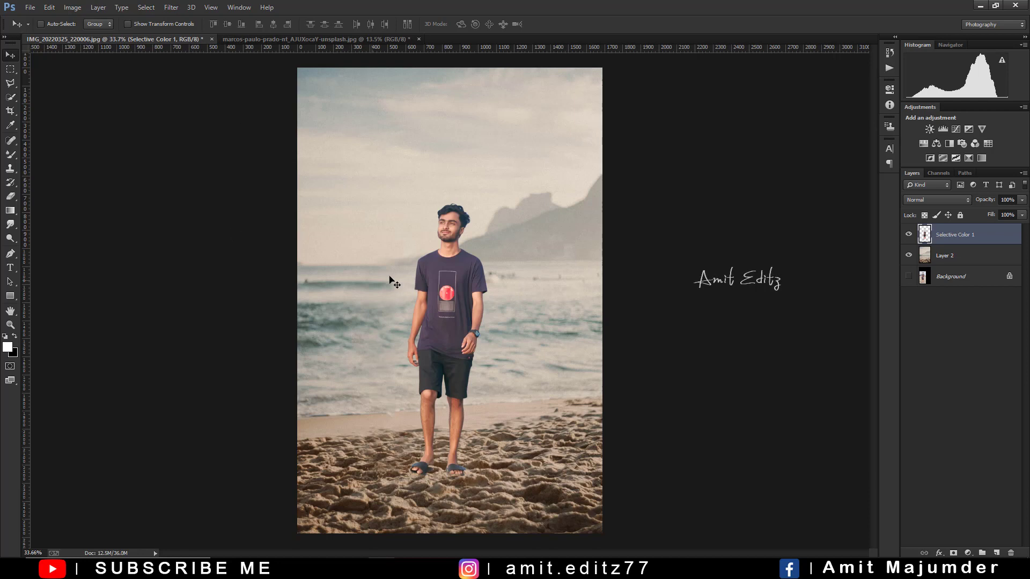
Add a black Solid Color fill below the man's layer and fill its mask black
scroll(390, 278, down, 1)
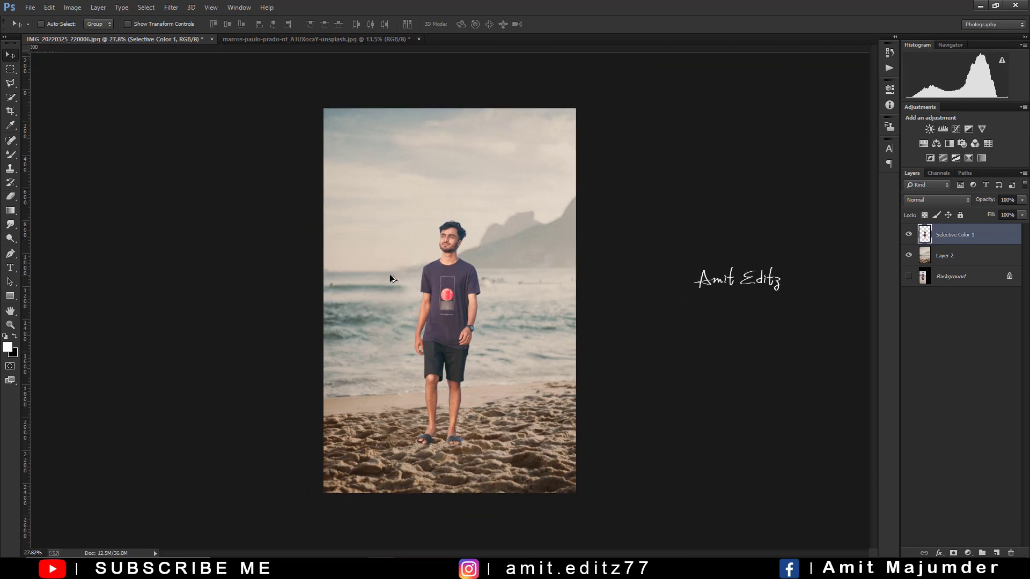
click(965, 551)
click(942, 314)
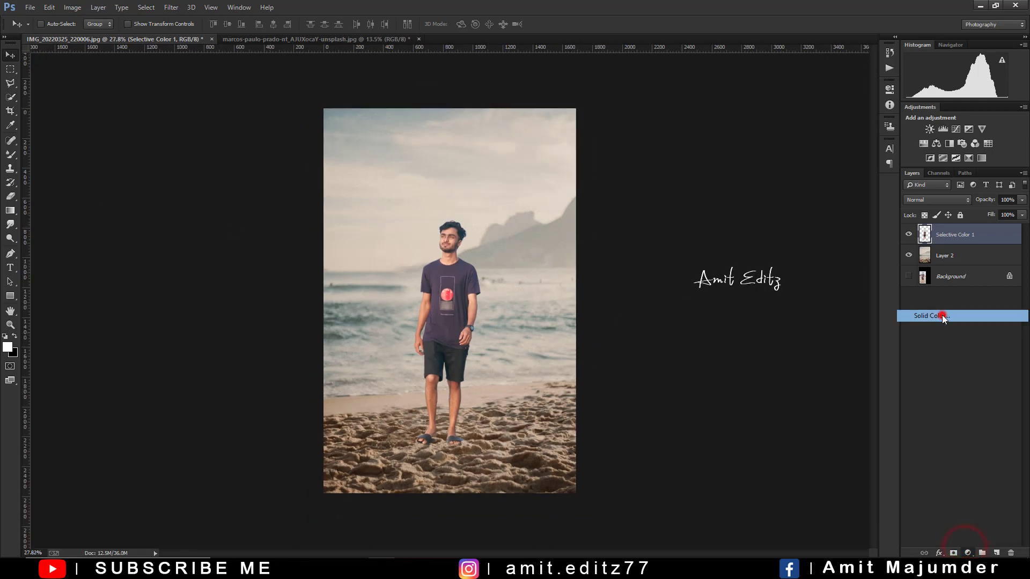
click(963, 228)
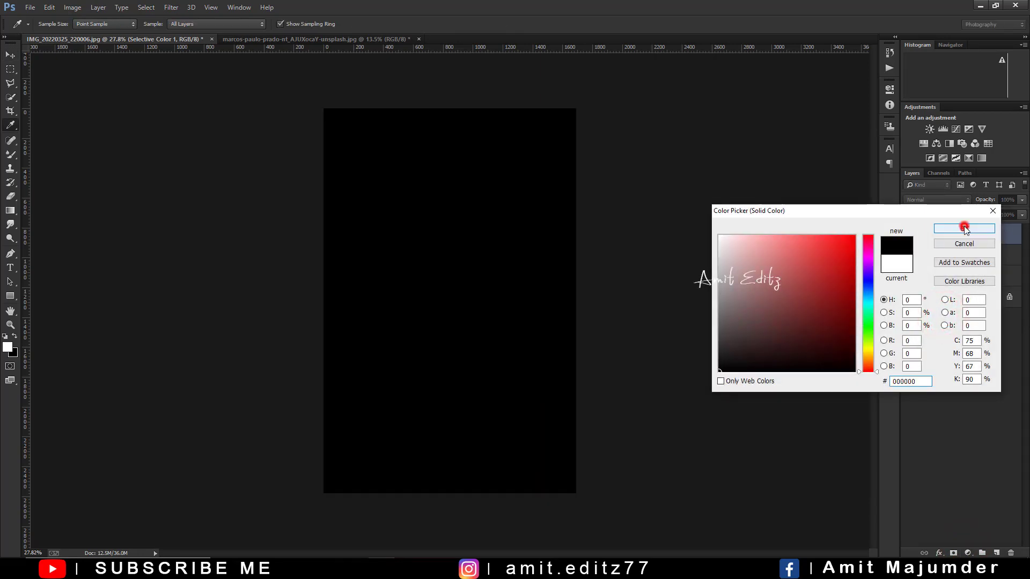
mouse_move(985, 235)
mouse_down()
mouse_move(984, 260)
mouse_move(967, 256)
mouse_up()
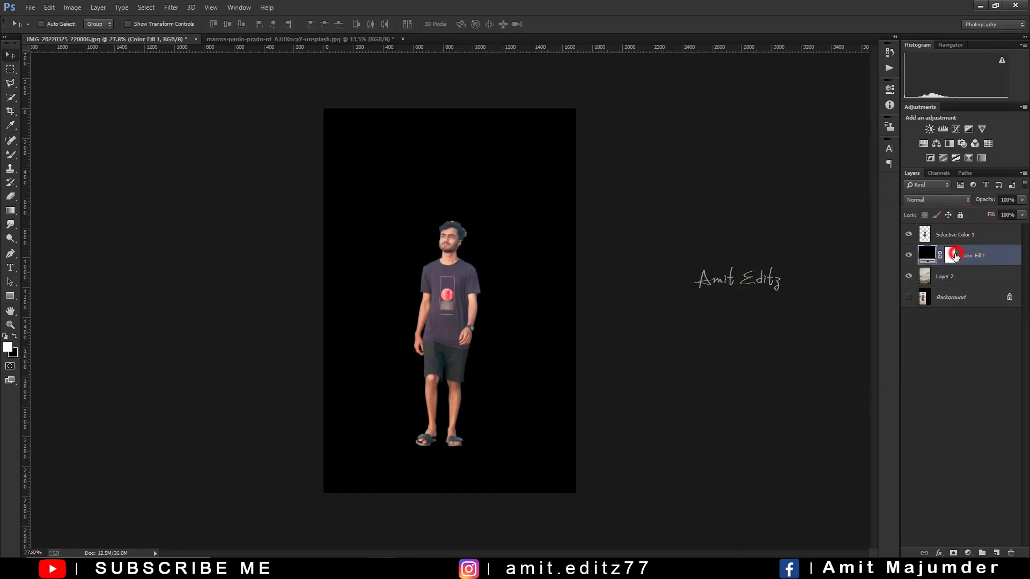
click(950, 258)
key(x)
key(alt+BackSpace)
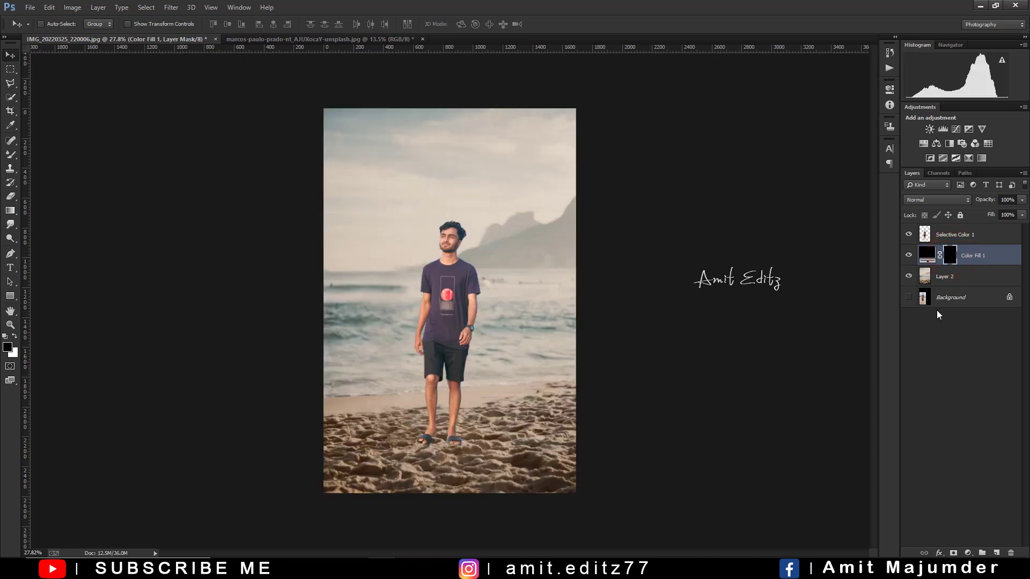
Set up a soft brush at size 559, 41% opacity, with white as the painting colour
right_click(10, 155)
click(47, 157)
right_click(421, 315)
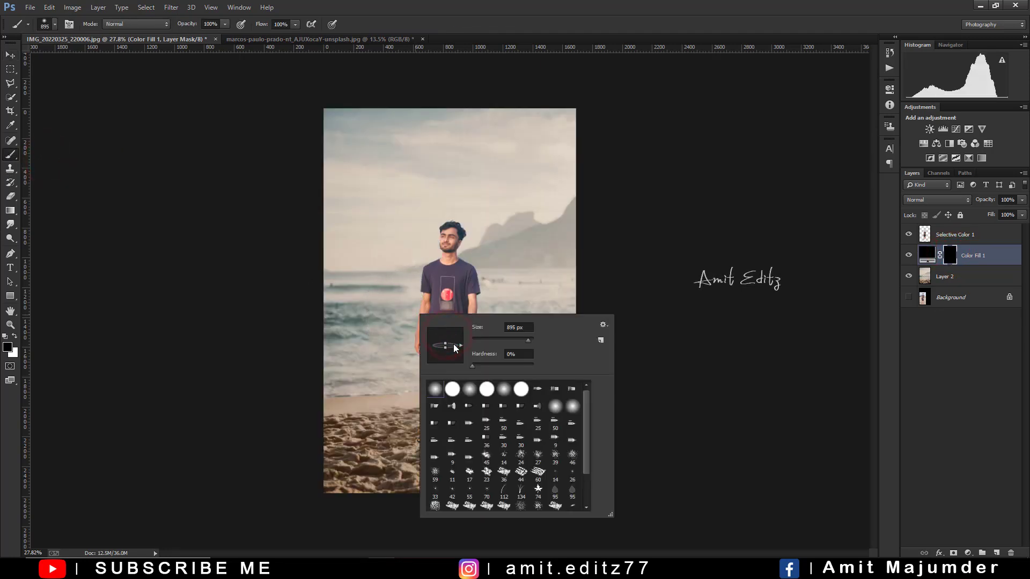
key(Escape)
scroll(363, 453, up, 3)
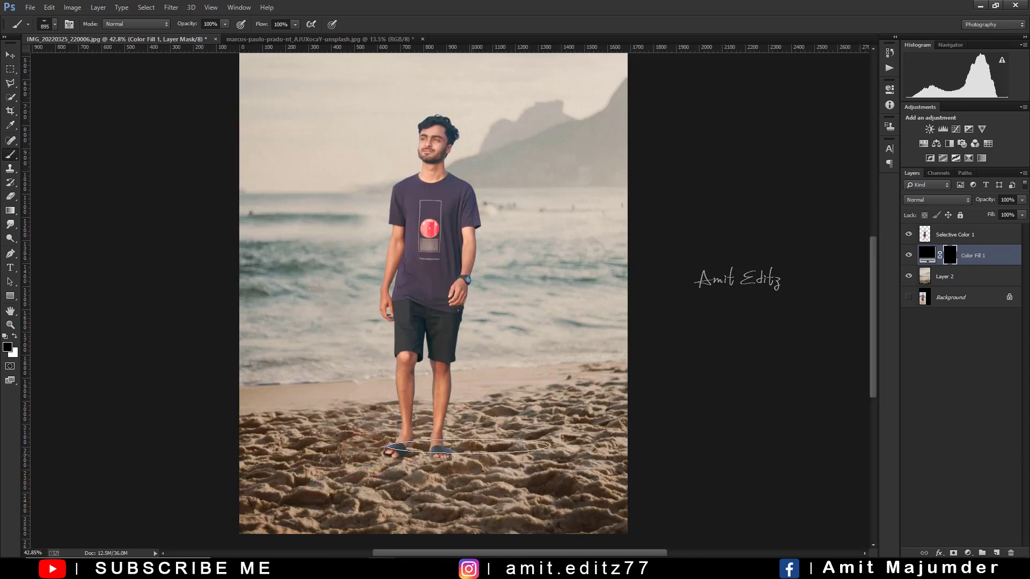
key(bracketleft)
key(bracketleft)
key(bracketleft)
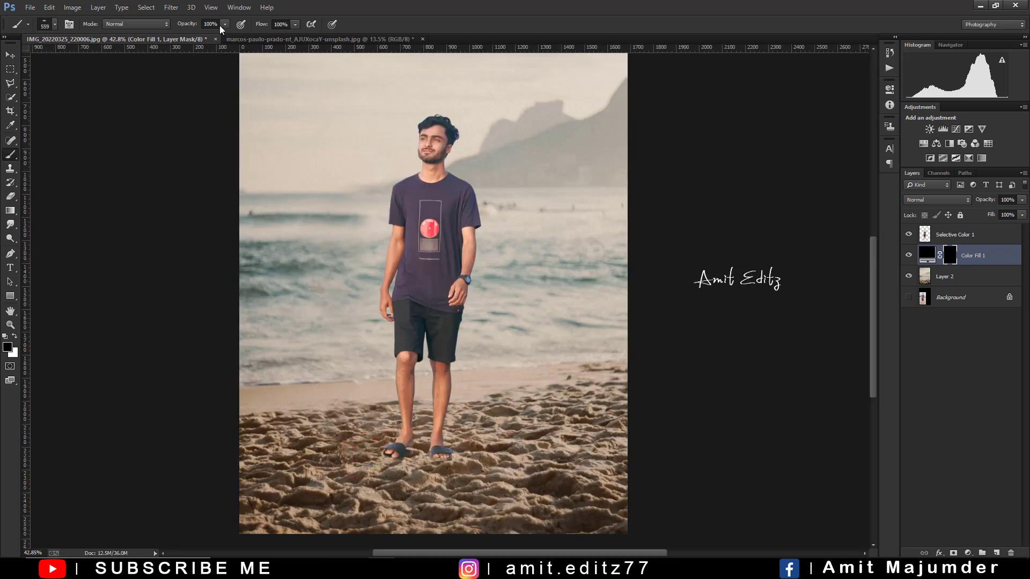
drag(177, 32, 173, 31)
key(x)
scroll(455, 460, up, 4)
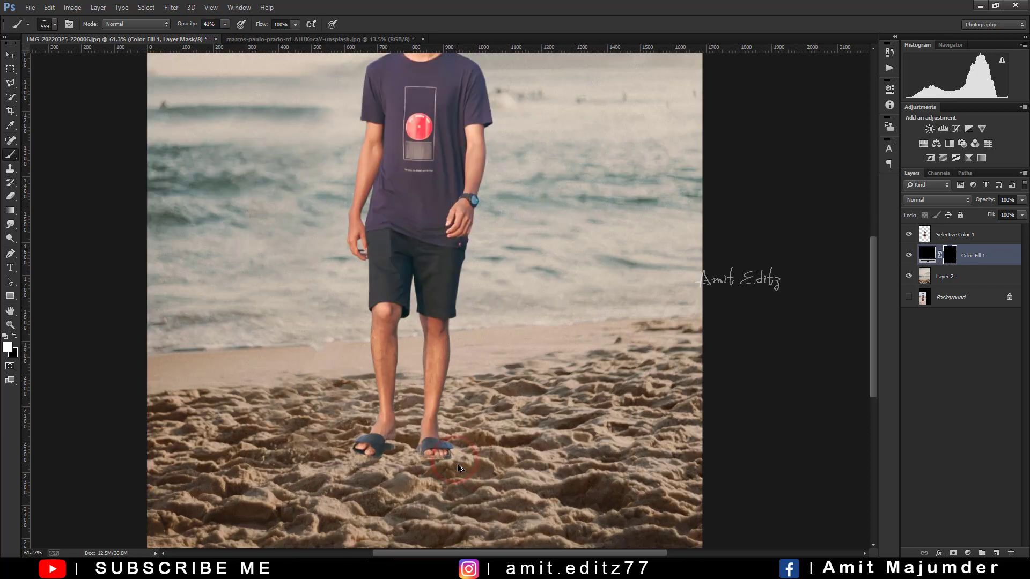
Paint soft shadows on the mask under the left and right sandals
mouse_move(450, 455)
mouse_down()
mouse_move(504, 449)
mouse_move(403, 455)
mouse_up()
scroll(424, 453, up, 3)
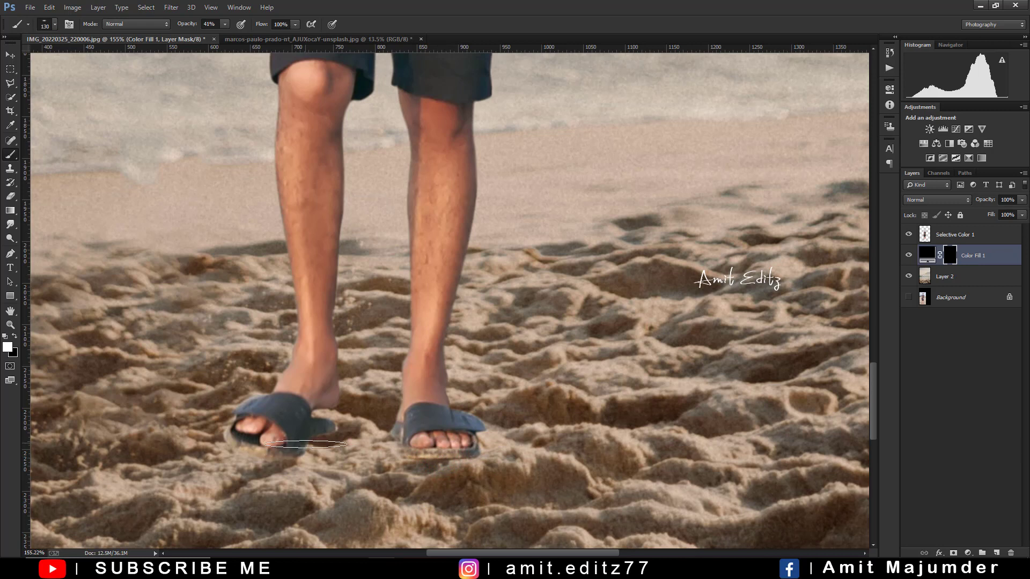
mouse_move(305, 445)
mouse_down()
mouse_move(276, 456)
mouse_move(311, 447)
mouse_move(290, 452)
mouse_up()
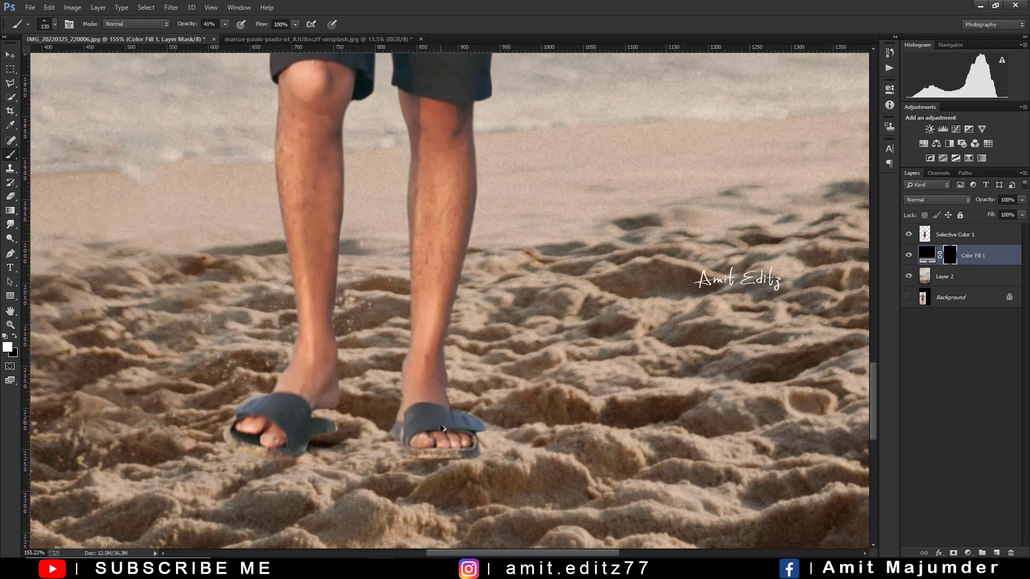
key(ctrl+z)
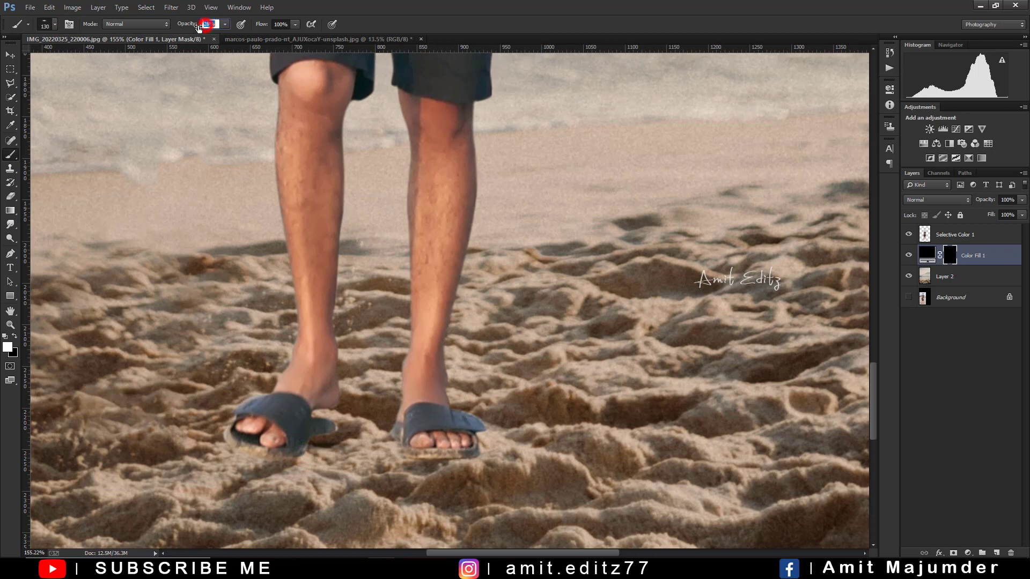
drag(322, 450, 301, 452)
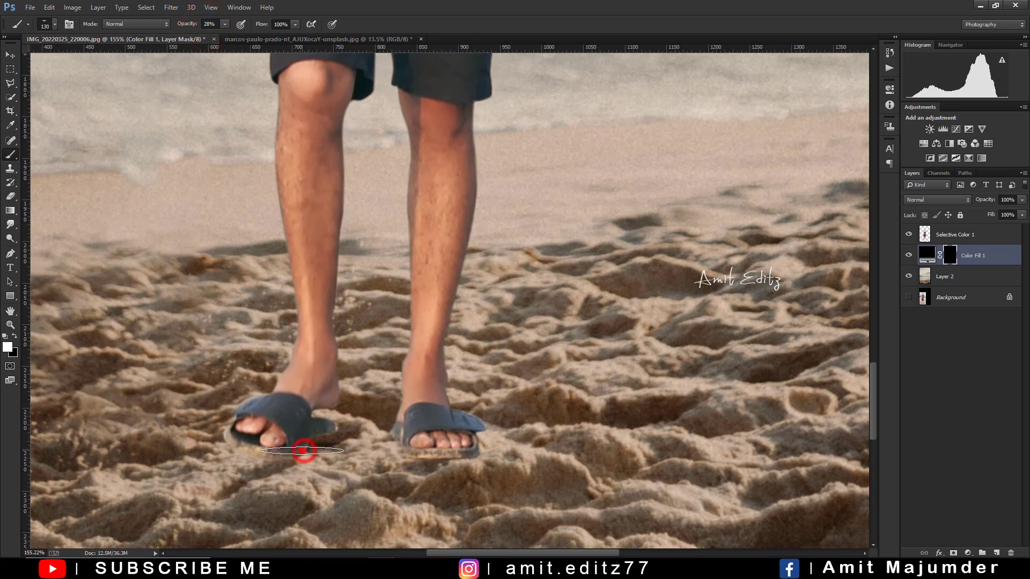
click(438, 457)
Dab broader, deeper shadows beneath both feet, then select the Selective Color 1 layer
scroll(438, 457, down, 5)
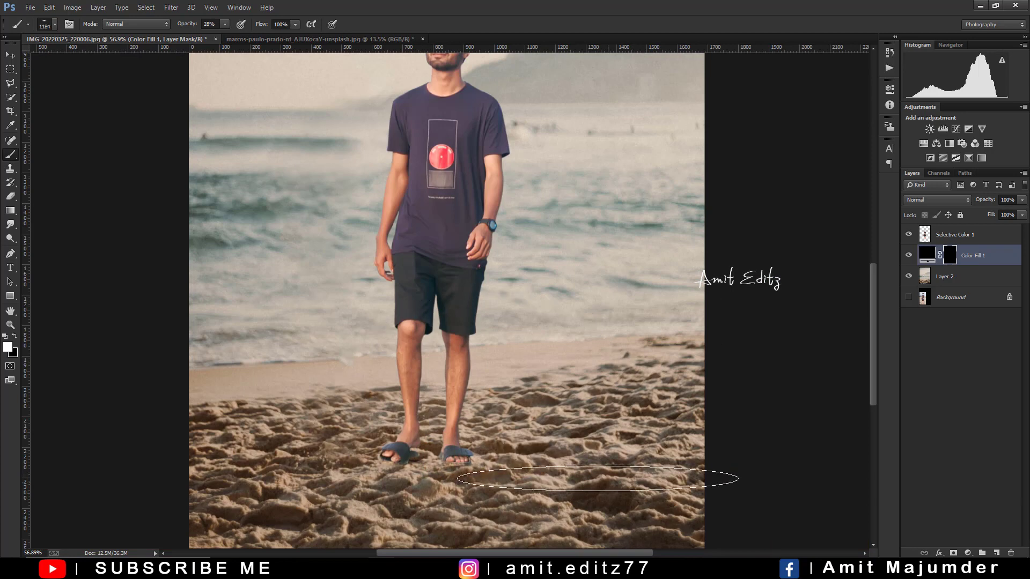
click(553, 463)
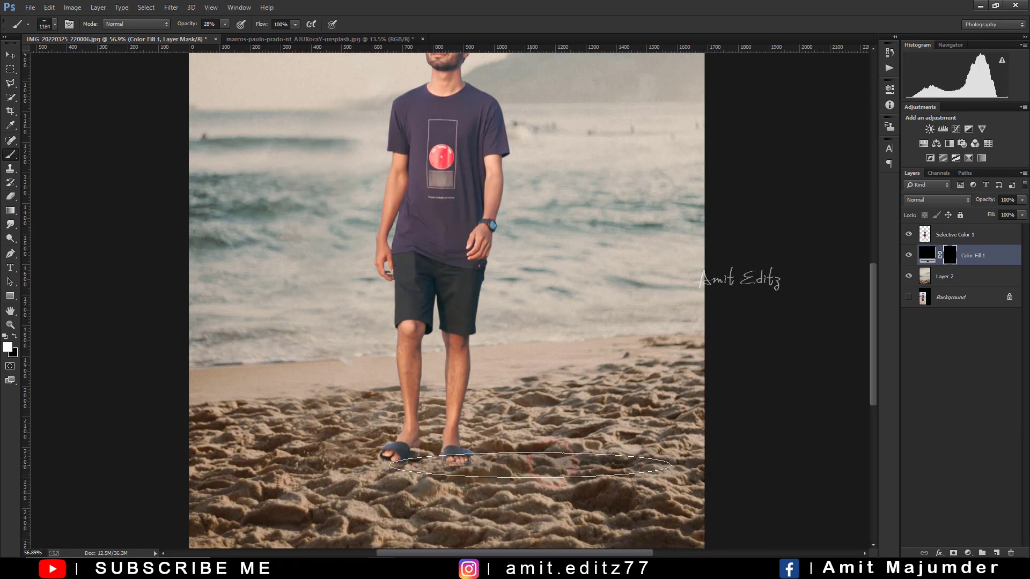
click(529, 463)
scroll(602, 503, down, 3)
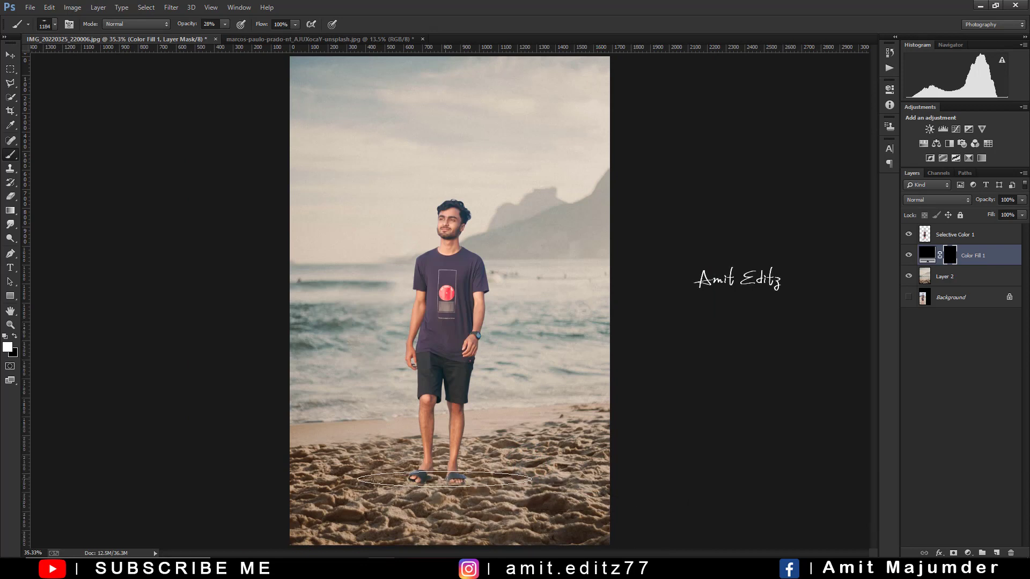
click(439, 483)
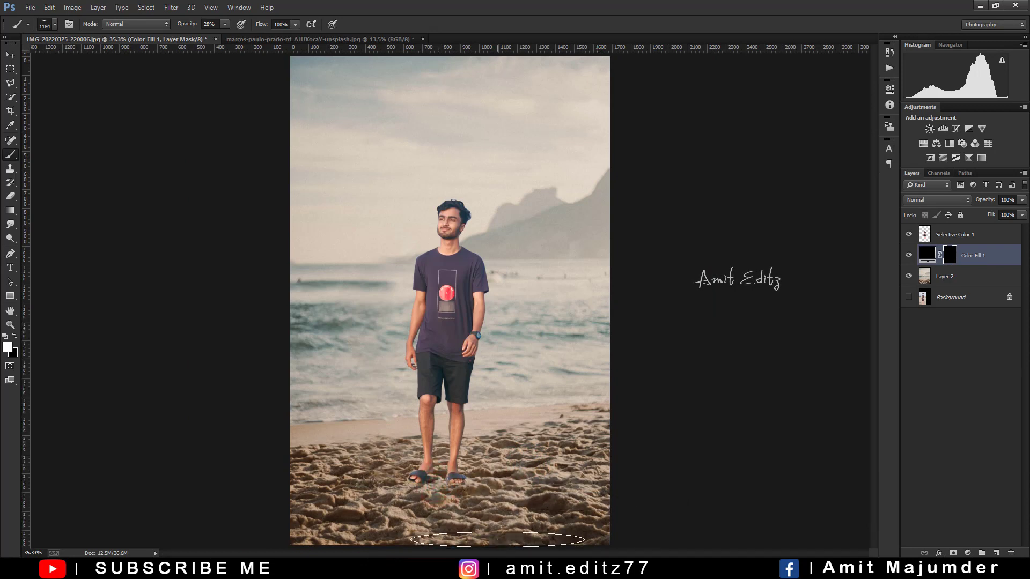
scroll(498, 538, down, 1)
scroll(499, 522, up, 2)
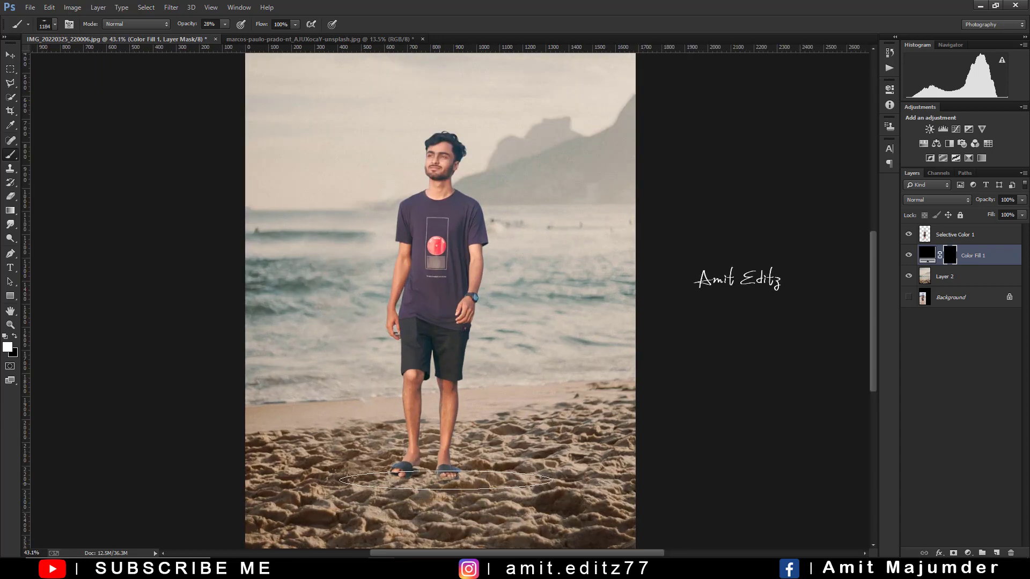
drag(479, 506, 467, 472)
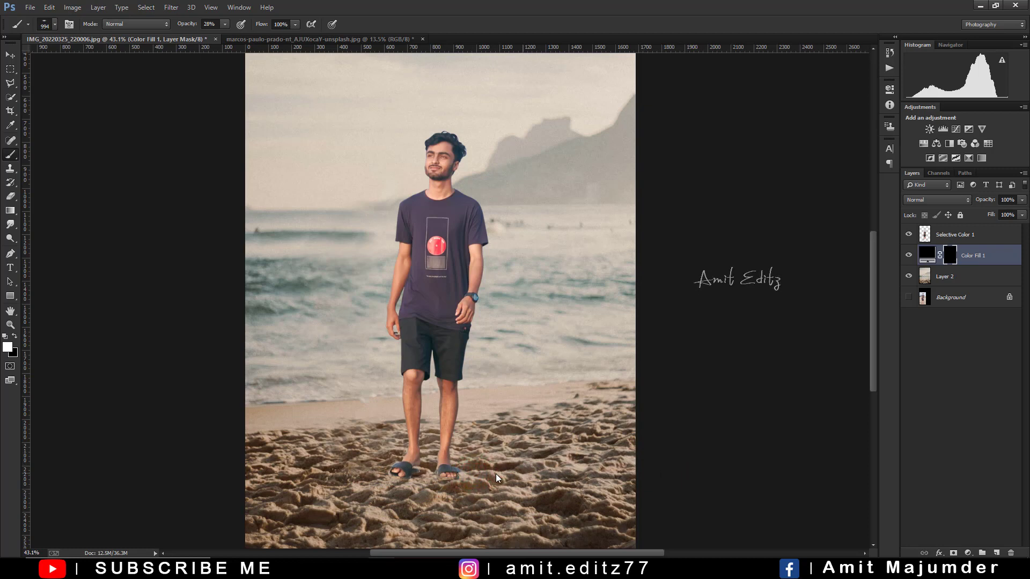
scroll(750, 483, down, 3)
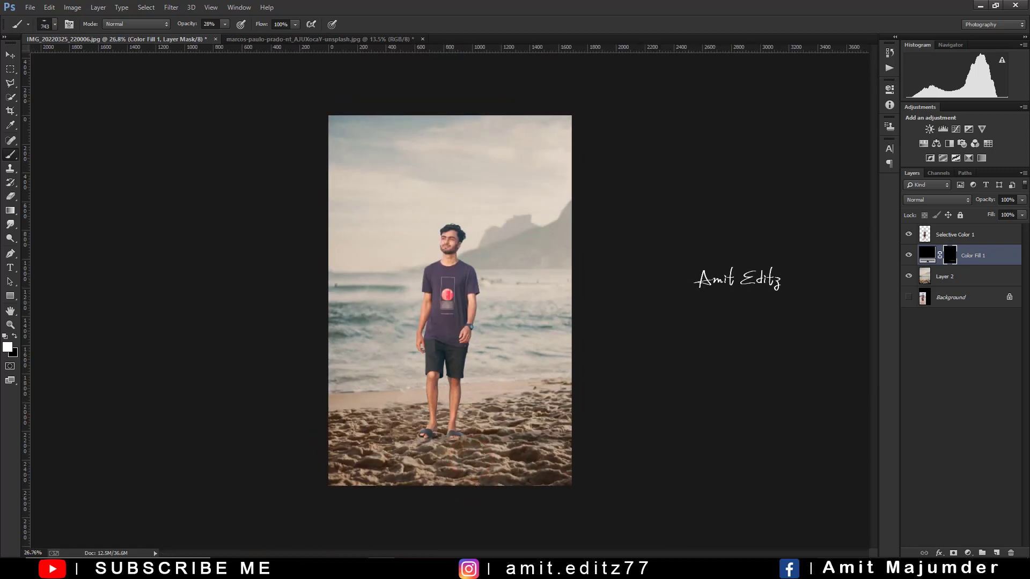
click(951, 237)
Add an Exposure adjustment at -5.29, clipped to the man, with an inverted mask
scroll(811, 282, up, 2)
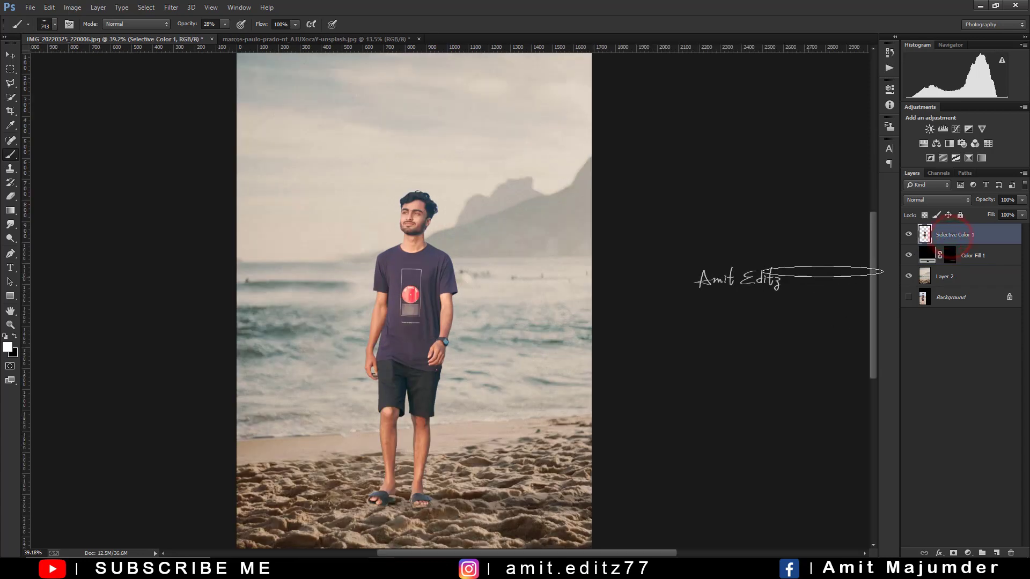
click(971, 129)
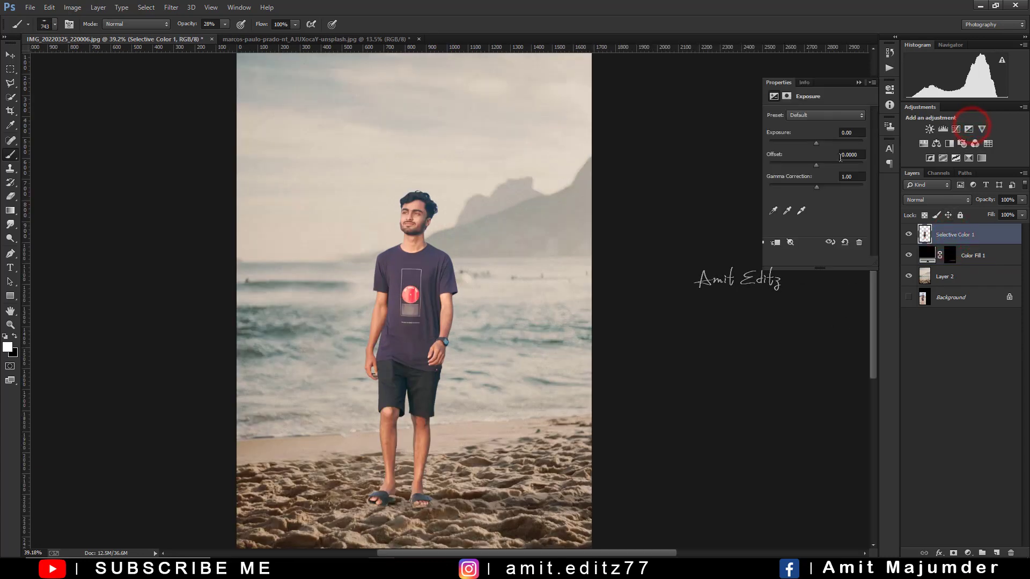
drag(789, 150, 783, 143)
click(796, 262)
click(859, 83)
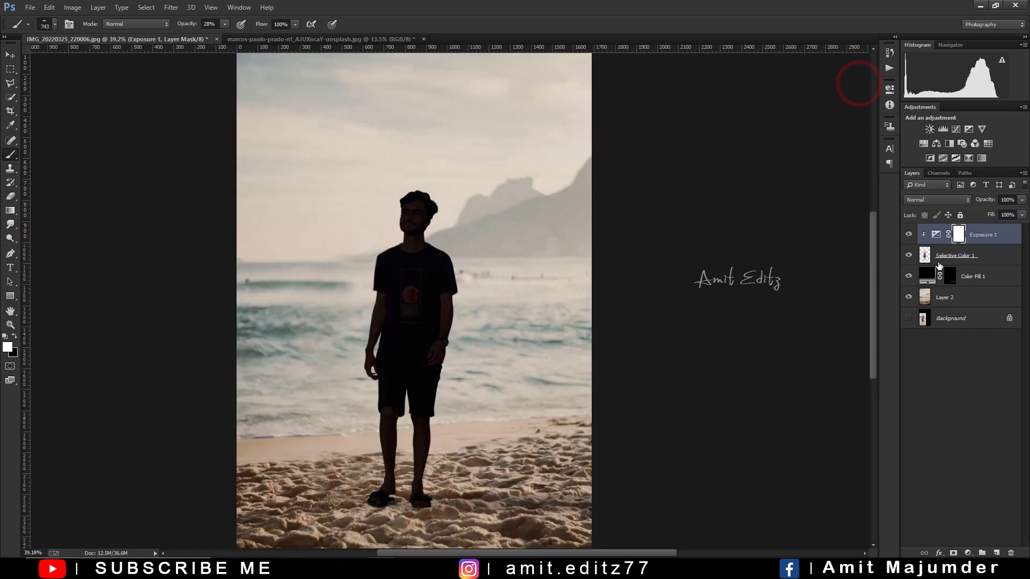
key(ctrl+i)
Paint the Exposure 1 mask with a soft round brush on the sand around the feet
right_click(472, 351)
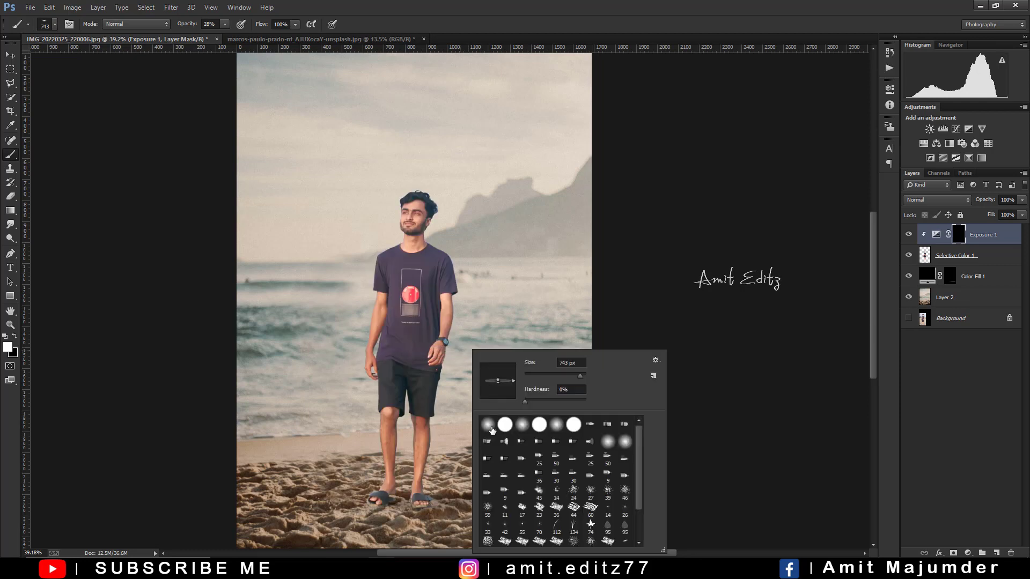
click(487, 425)
click(375, 499)
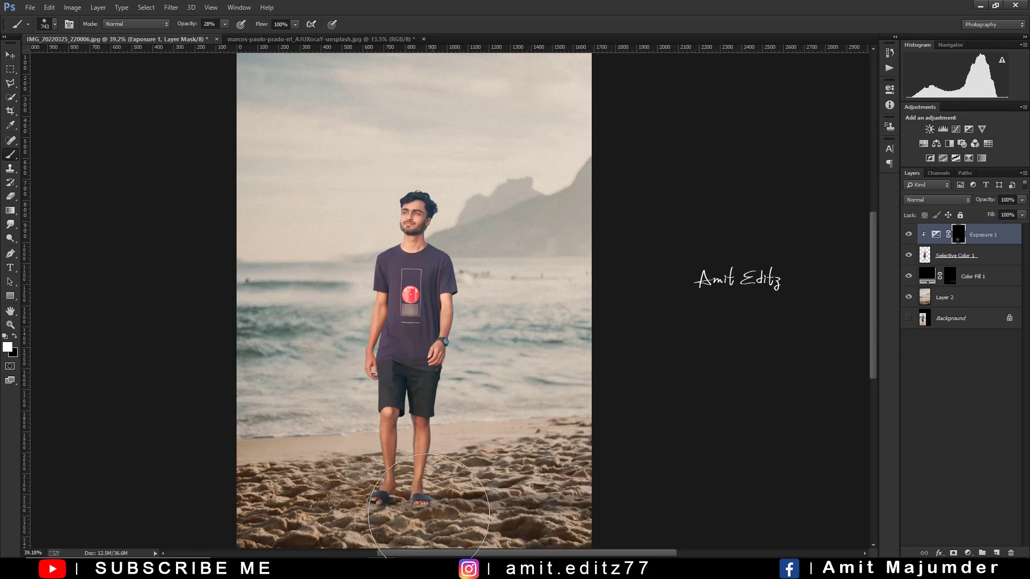
click(423, 519)
click(352, 442)
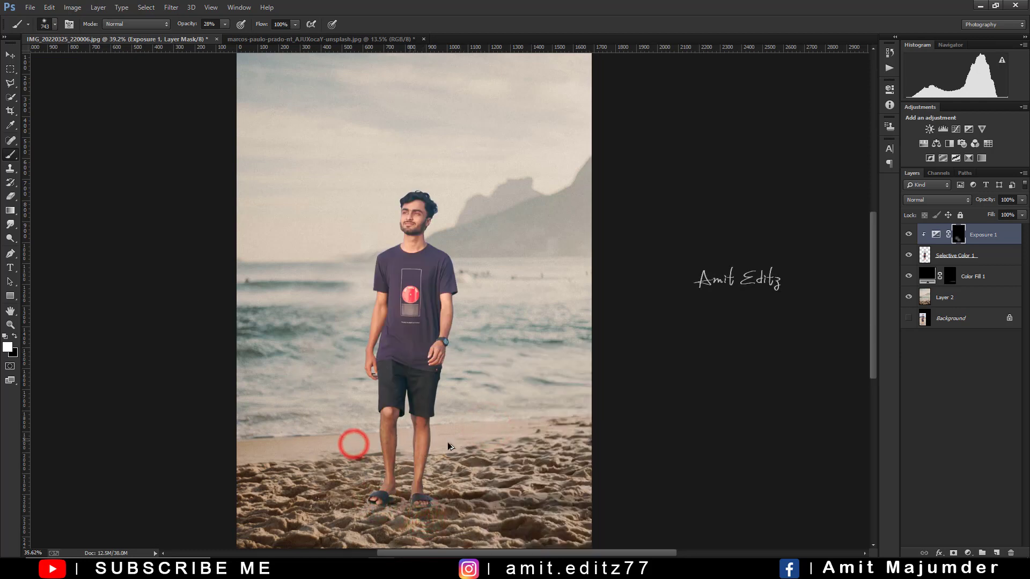
scroll(465, 450, down, 2)
click(489, 411)
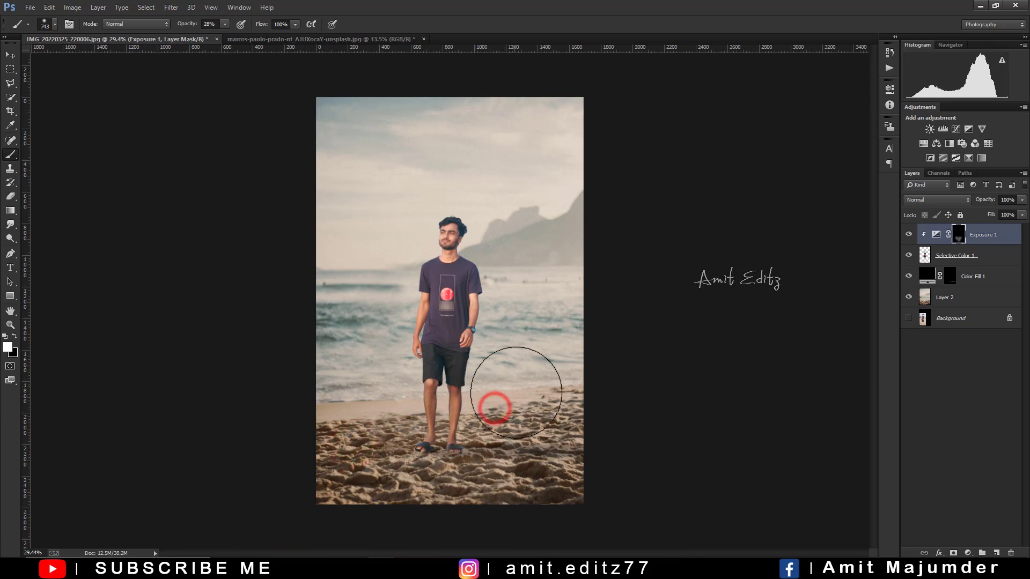
scroll(507, 465, up, 2)
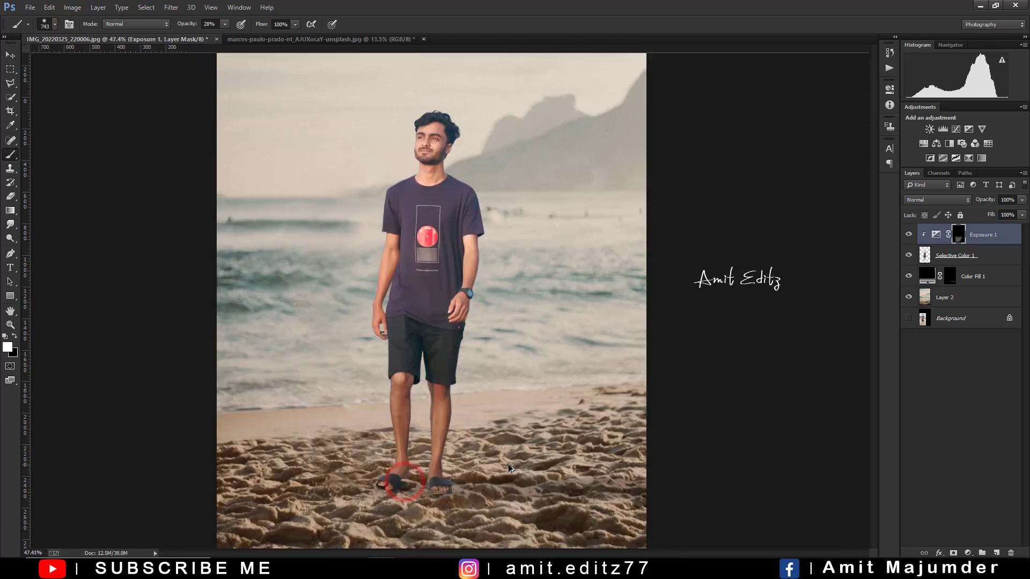
scroll(547, 464, down, 1)
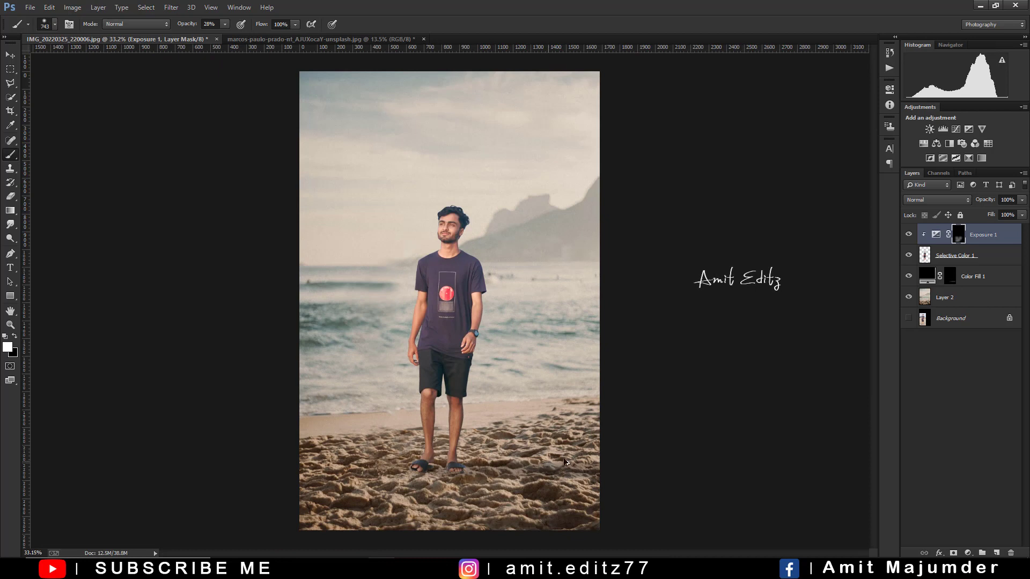
click(951, 257)
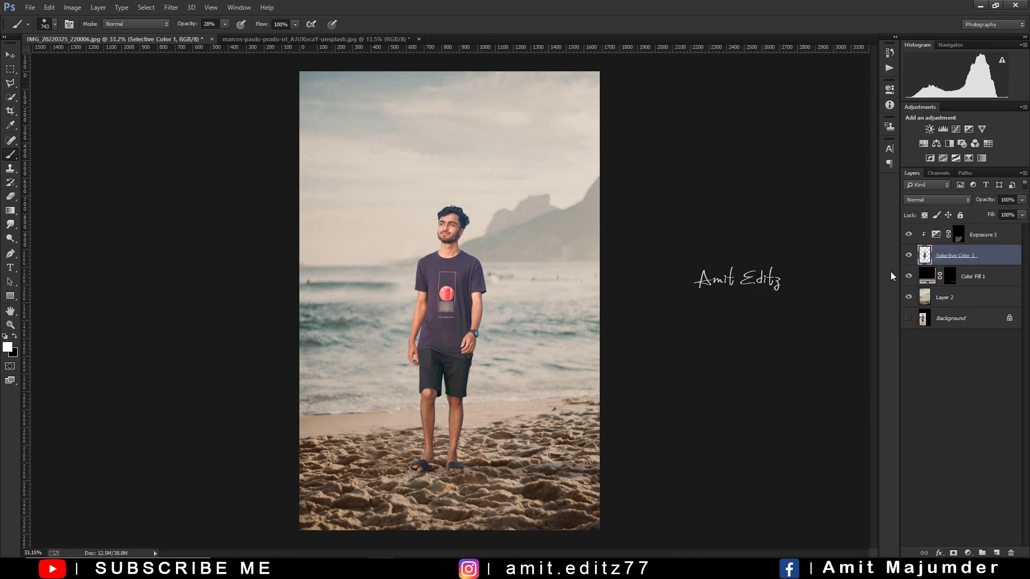
Add a clipped Exposure 2 brightening layer, invert its mask, and shrink the brush
click(968, 129)
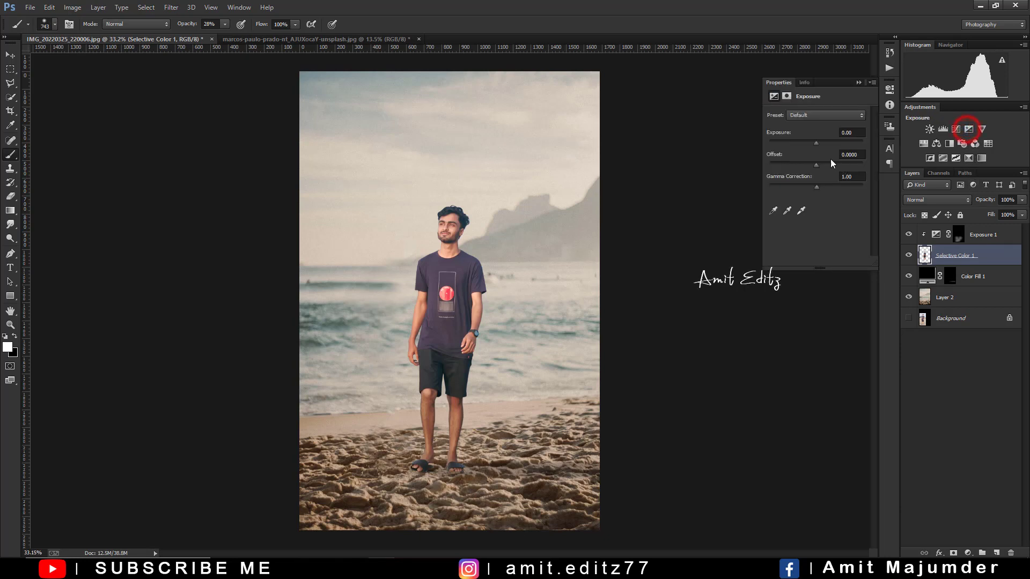
drag(817, 142, 856, 144)
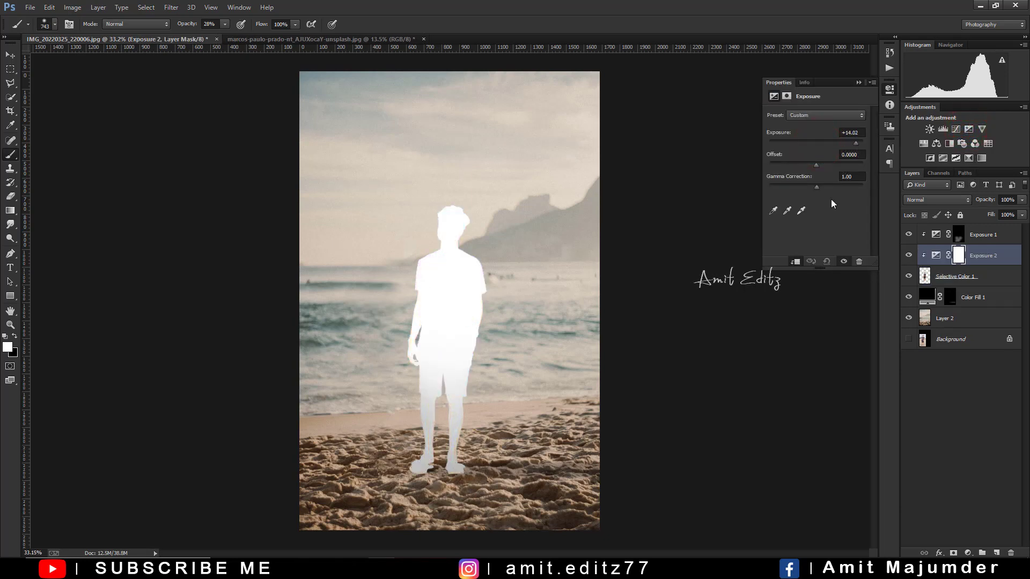
click(858, 83)
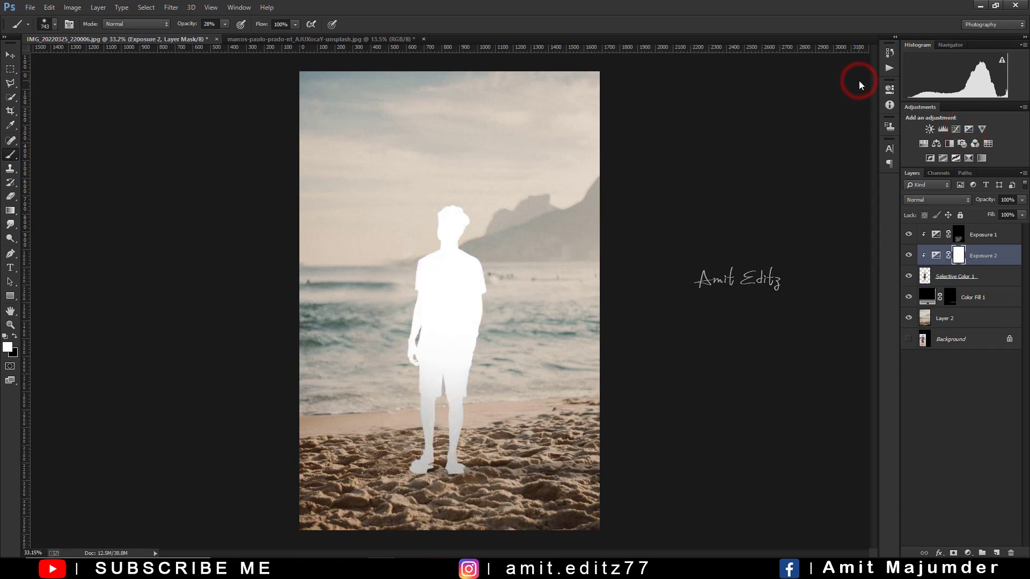
key(ctrl+i)
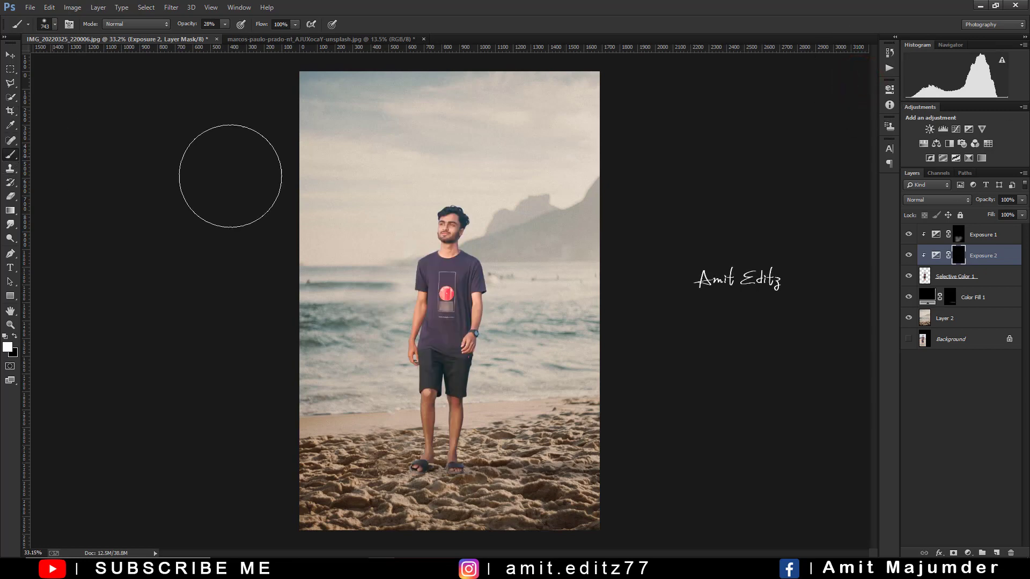
scroll(496, 177, up, 5)
drag(476, 298, 299, 281)
scroll(417, 394, up, 3)
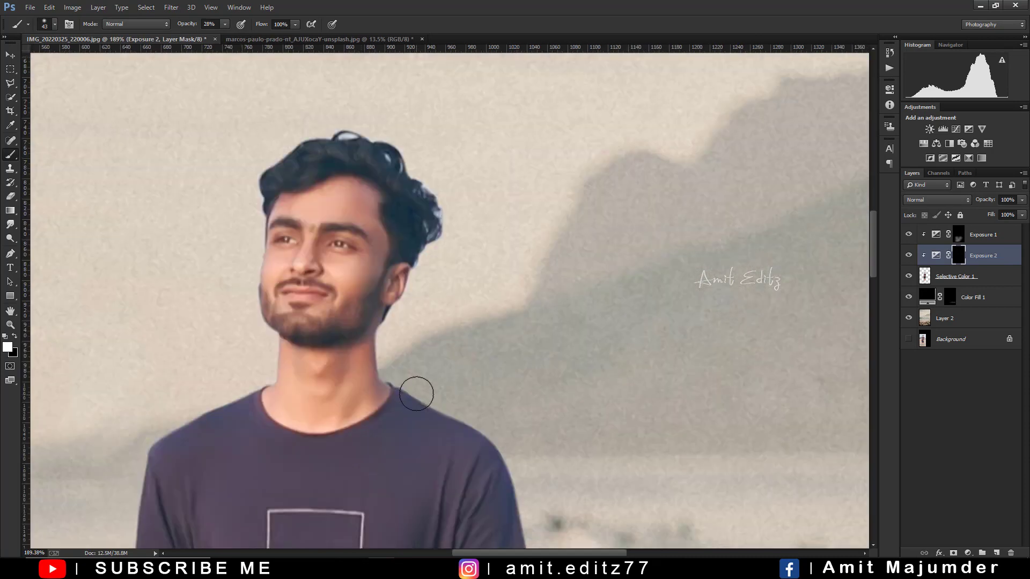
Paint rim light along both sides of the man's neck and shoulders
click(410, 385)
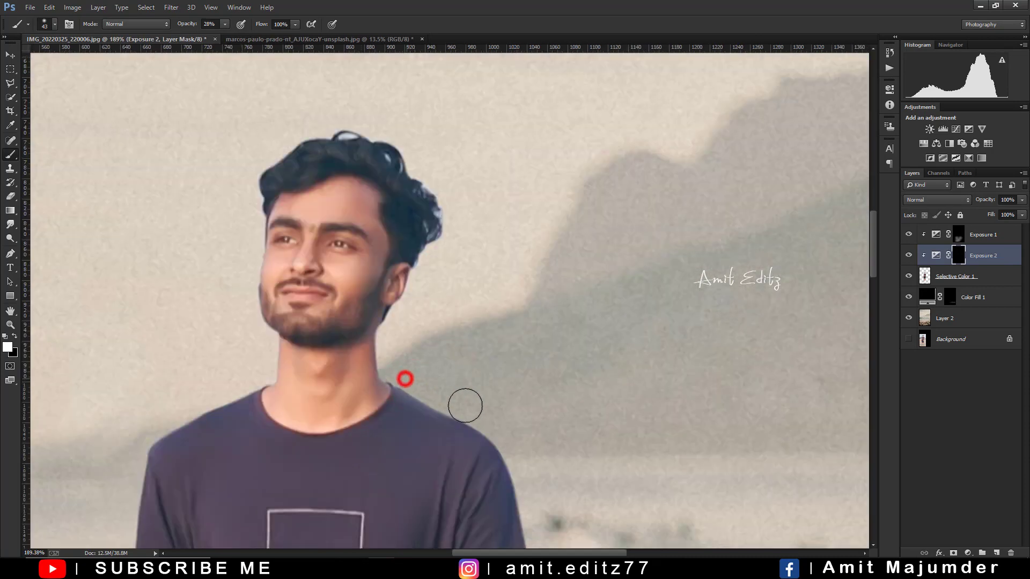
click(405, 378)
scroll(490, 421, down, 2)
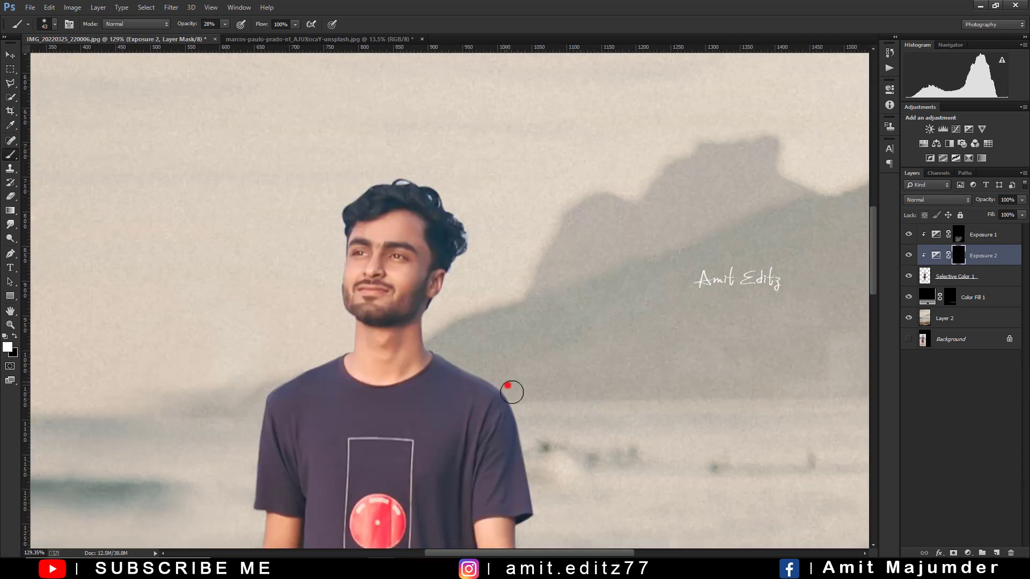
click(507, 385)
click(525, 409)
click(529, 430)
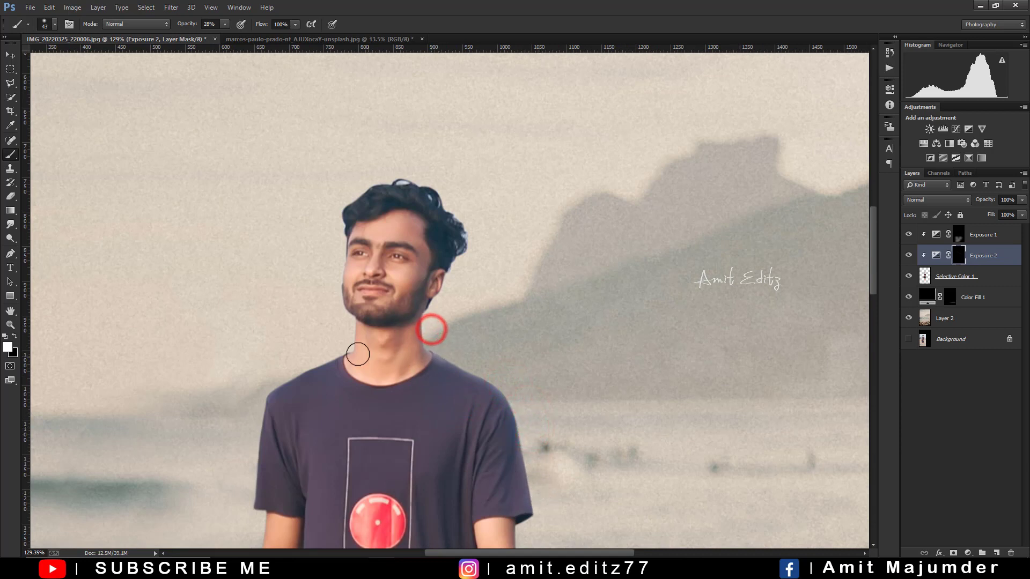
click(331, 347)
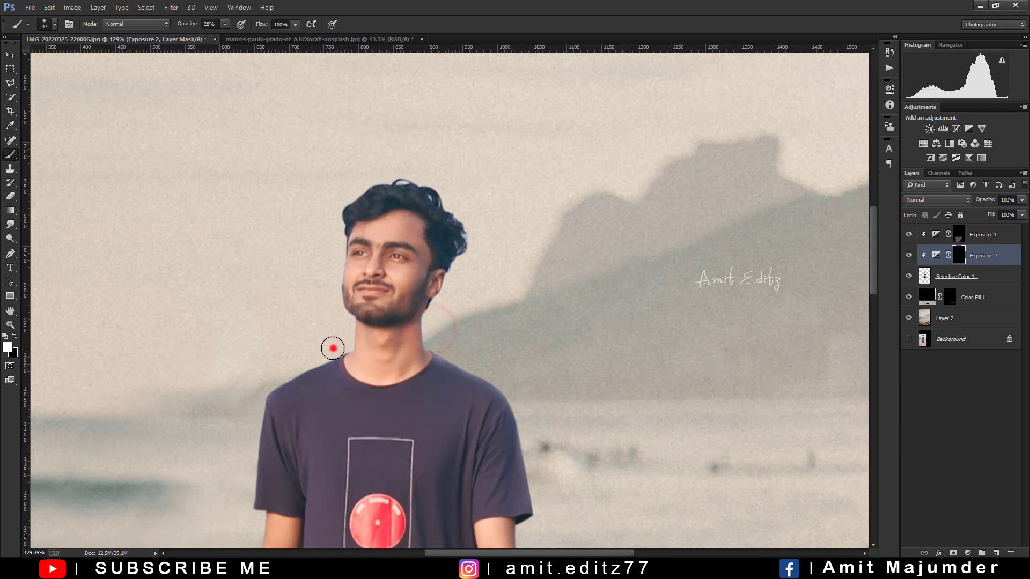
click(295, 368)
Paint rim light down the edges of the man's right and left arms
scroll(434, 261, down, 2)
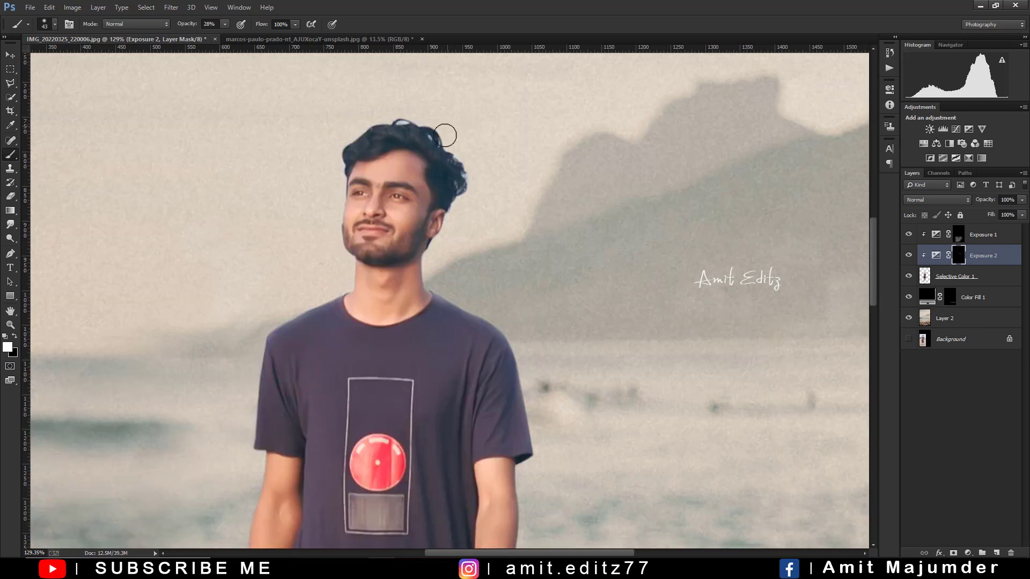
scroll(274, 273, down, 2)
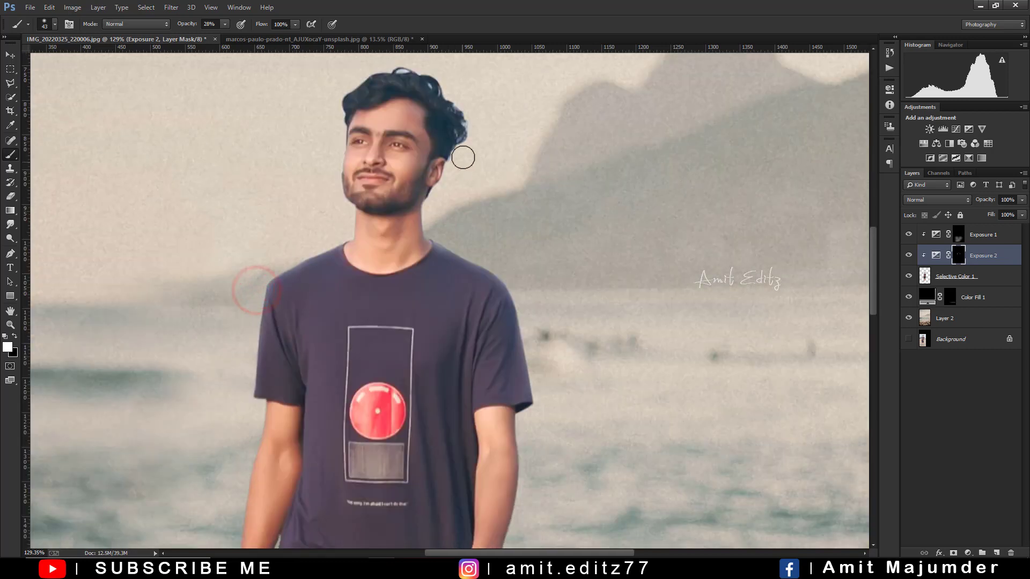
scroll(461, 201, down, 3)
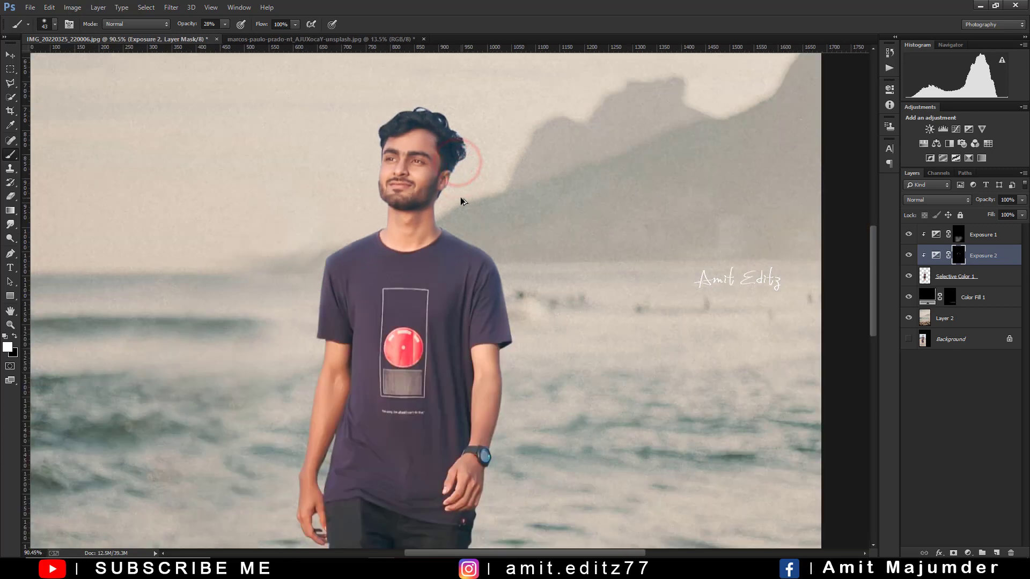
scroll(461, 198, down, 2)
scroll(483, 225, down, 2)
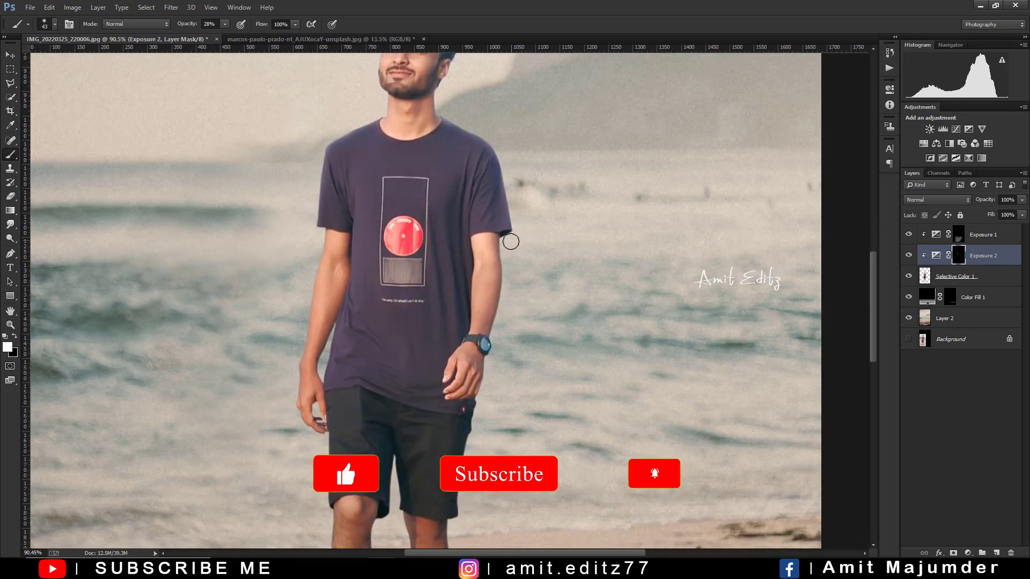
click(507, 252)
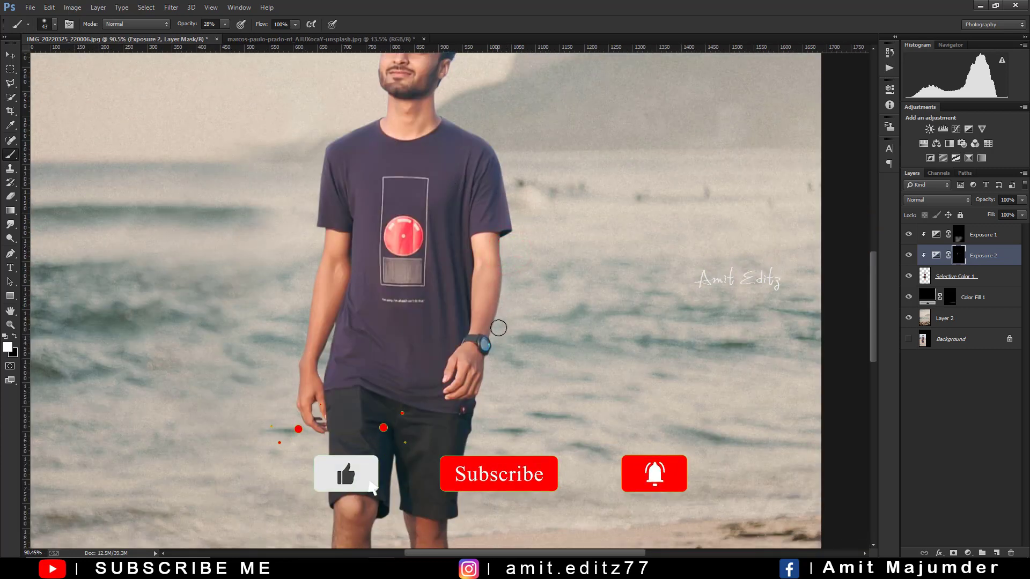
click(507, 299)
click(505, 250)
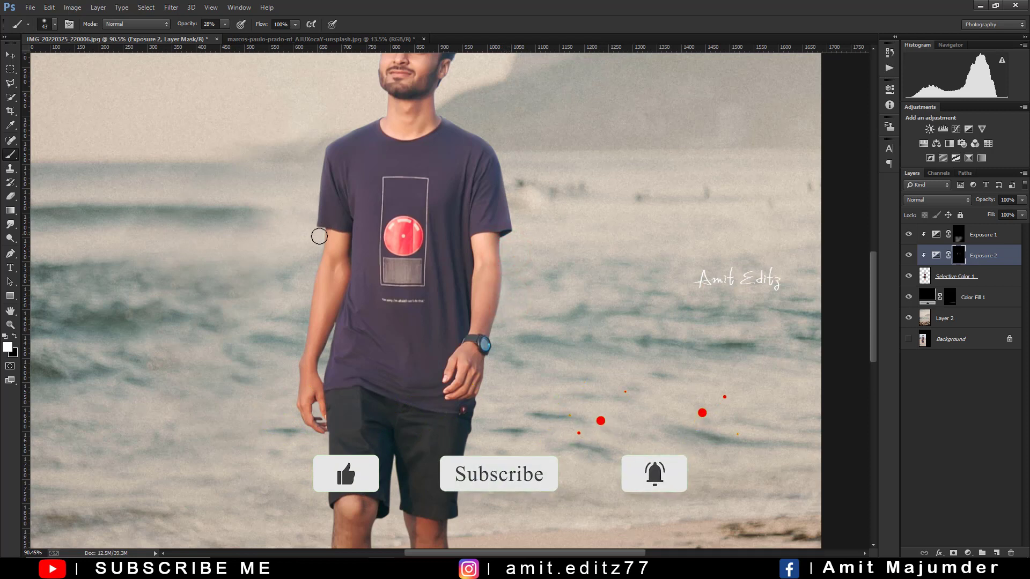
click(318, 242)
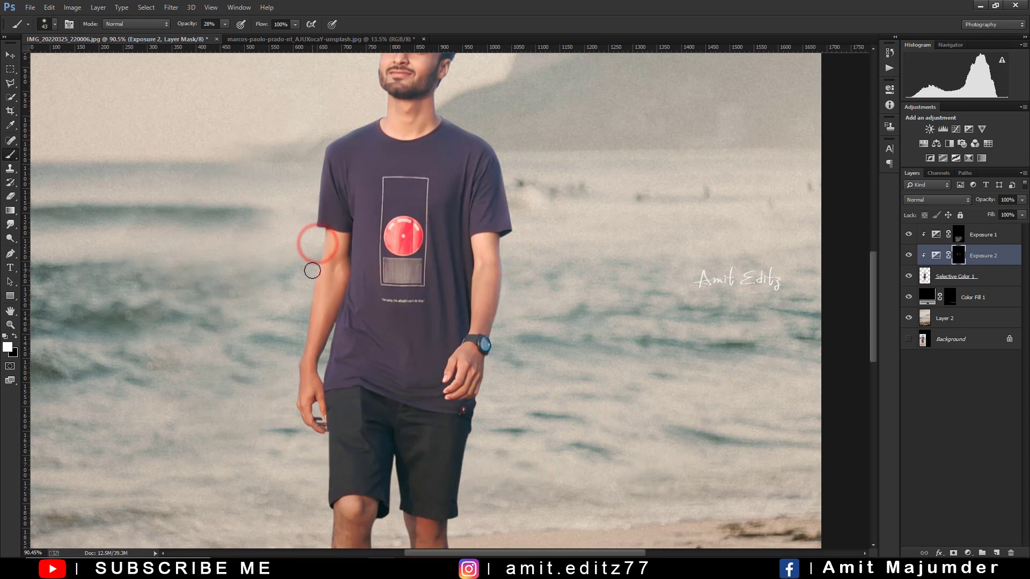
click(311, 273)
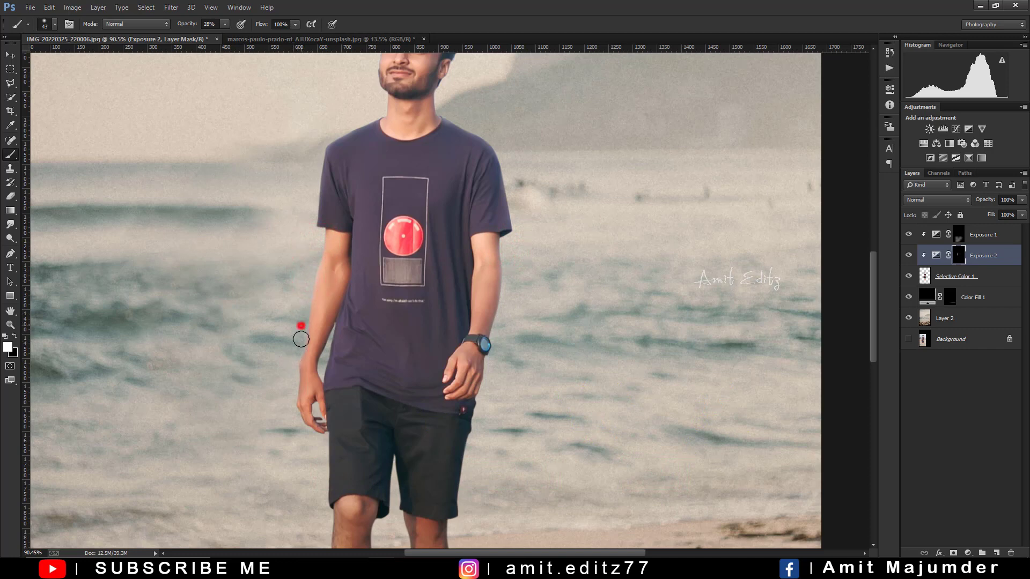
alt+scroll(370, 225, down, 5)
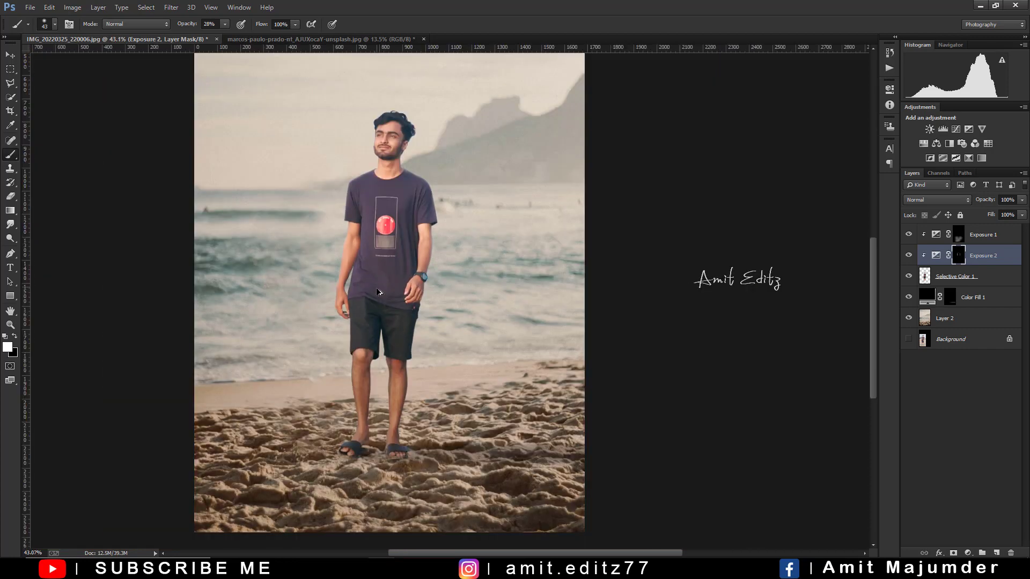
alt+scroll(388, 172, up, 3)
alt+scroll(424, 179, up, 2)
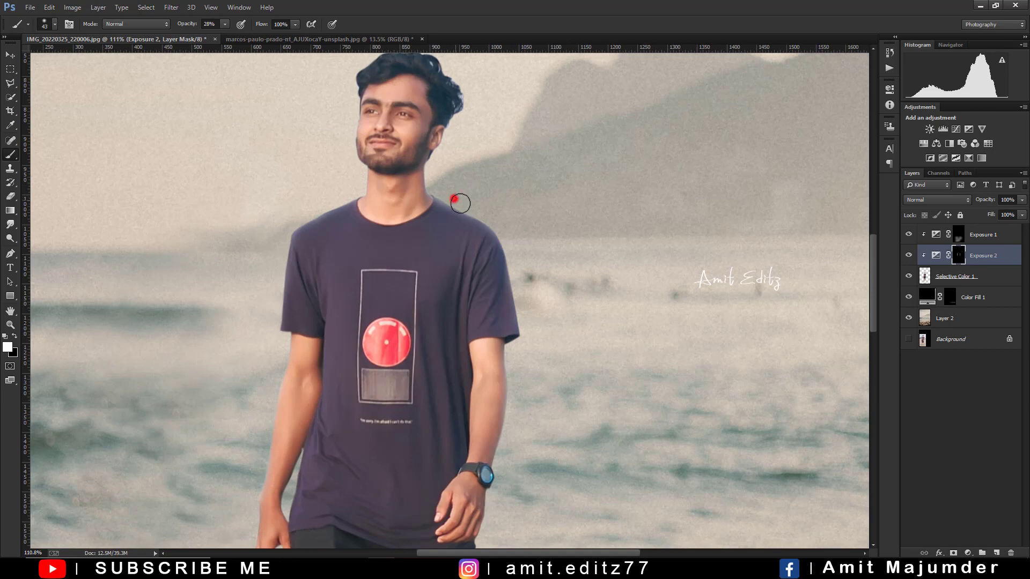
alt+scroll(515, 237, down, 4)
alt+scroll(529, 230, down, 2)
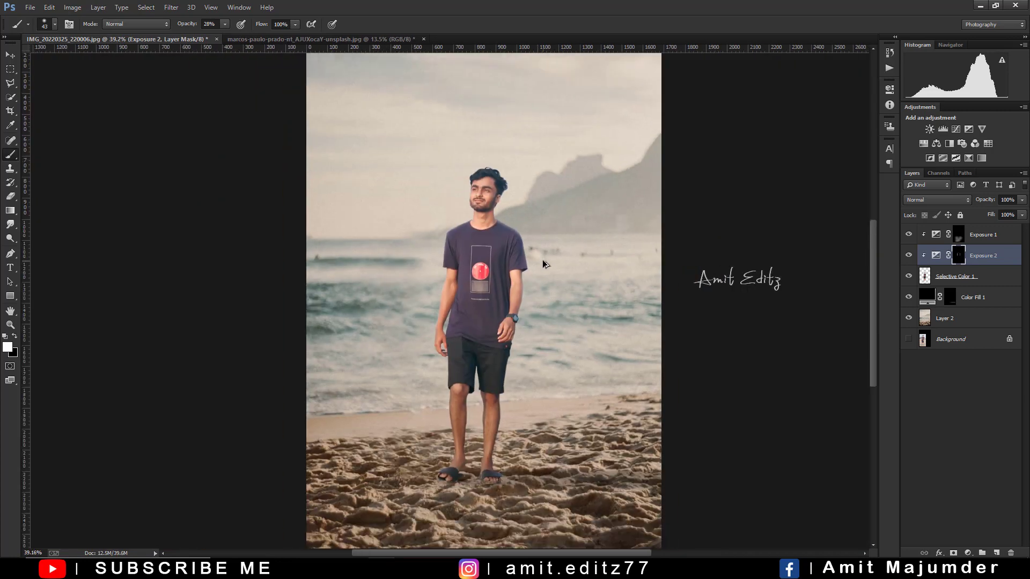
alt+scroll(541, 262, up, 4)
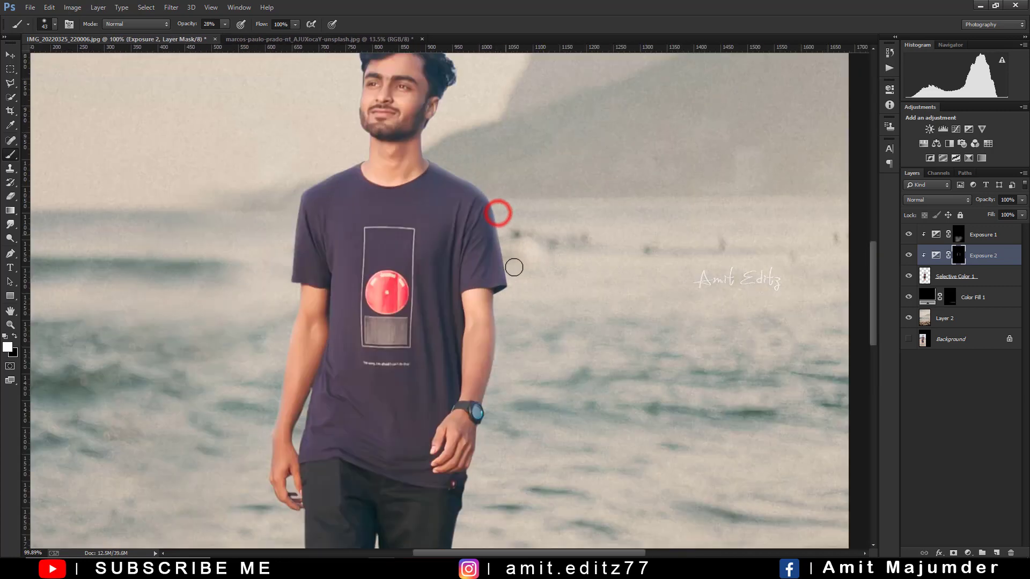
alt+scroll(512, 230, down, 2)
alt+scroll(183, 152, down, 2)
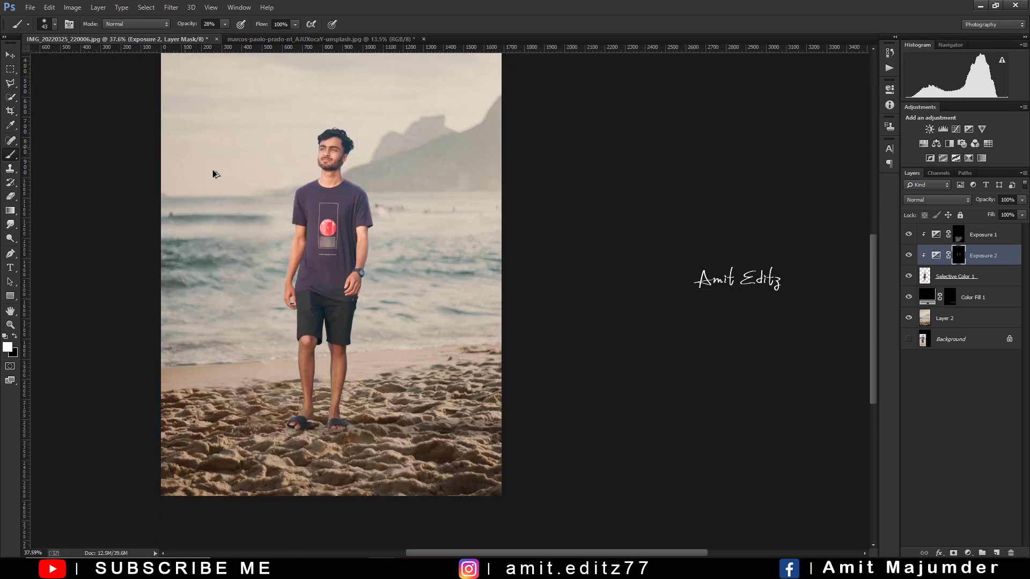
Create Layer 3 below Selective Color 1 in Linear Dodge (Add) blend mode
click(991, 278)
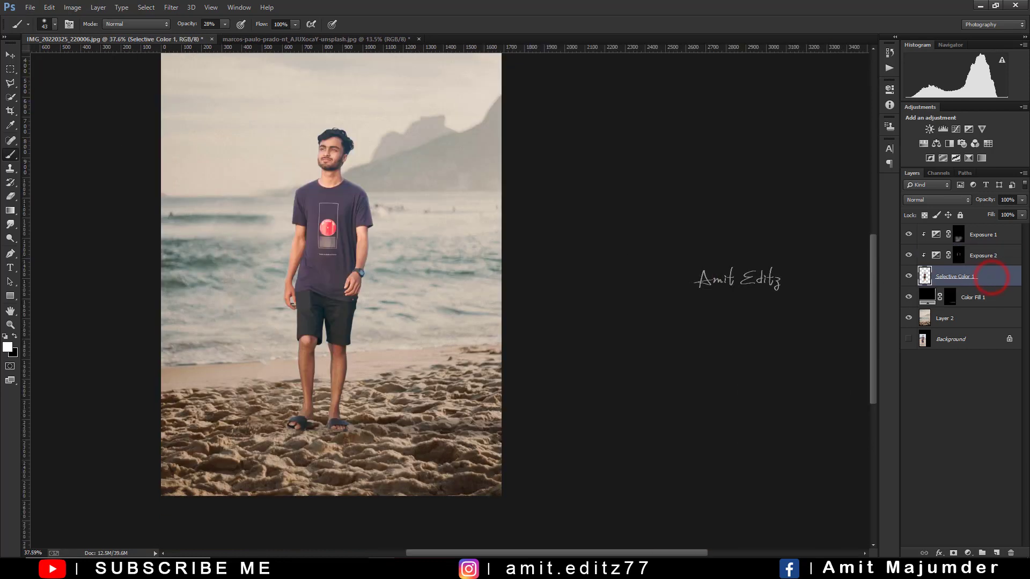
click(998, 554)
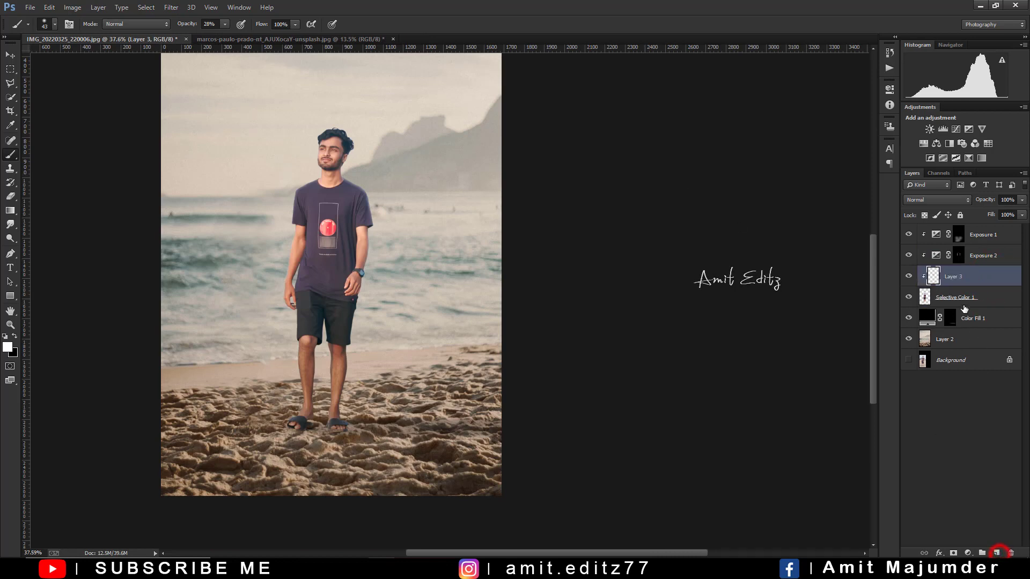
drag(960, 269, 964, 283)
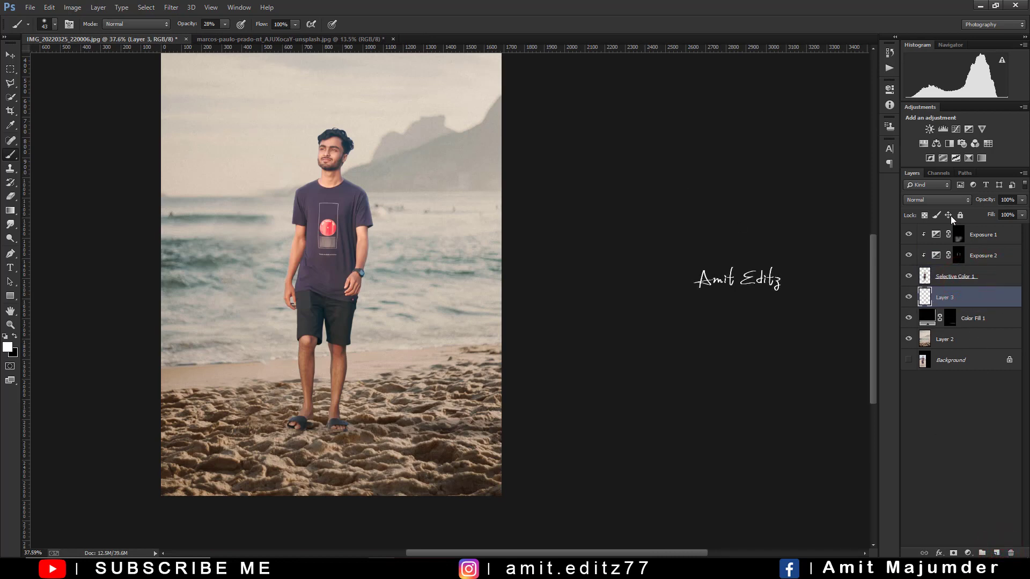
click(939, 199)
click(934, 317)
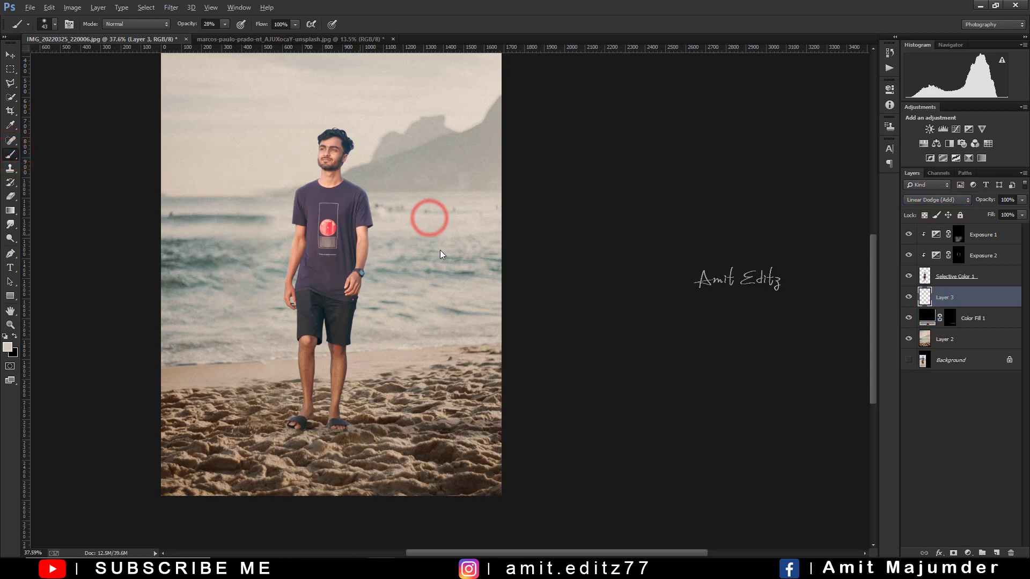
Paint soft light over the man's face and shirt on Layer 3
click(340, 200)
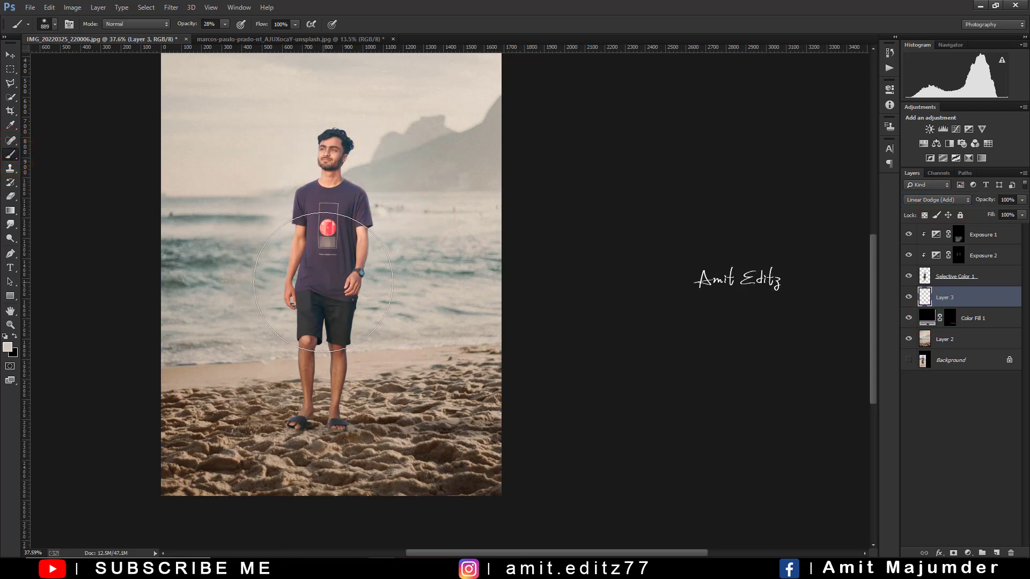
click(330, 169)
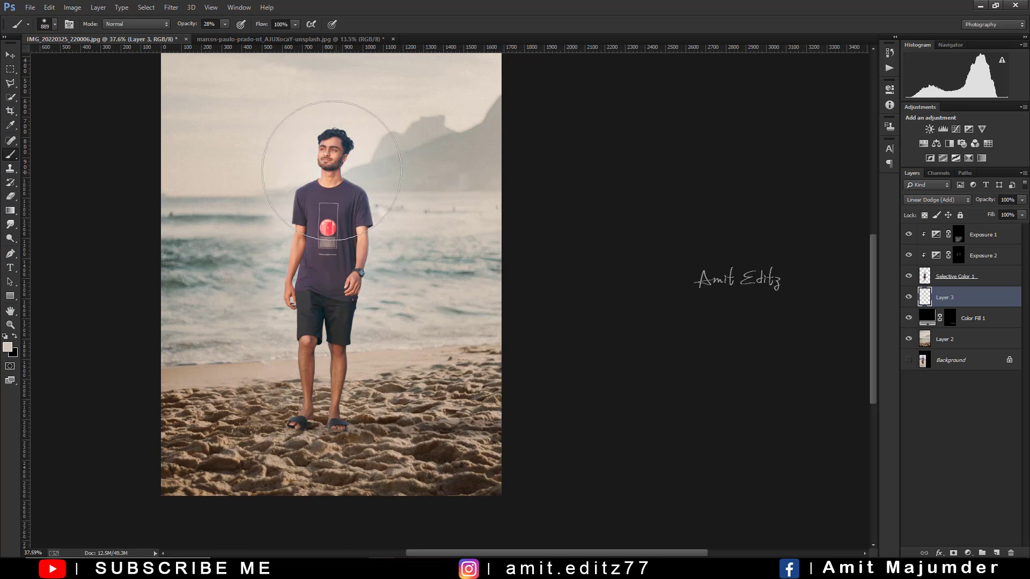
click(331, 171)
click(340, 229)
click(348, 269)
scroll(378, 295, down, 2)
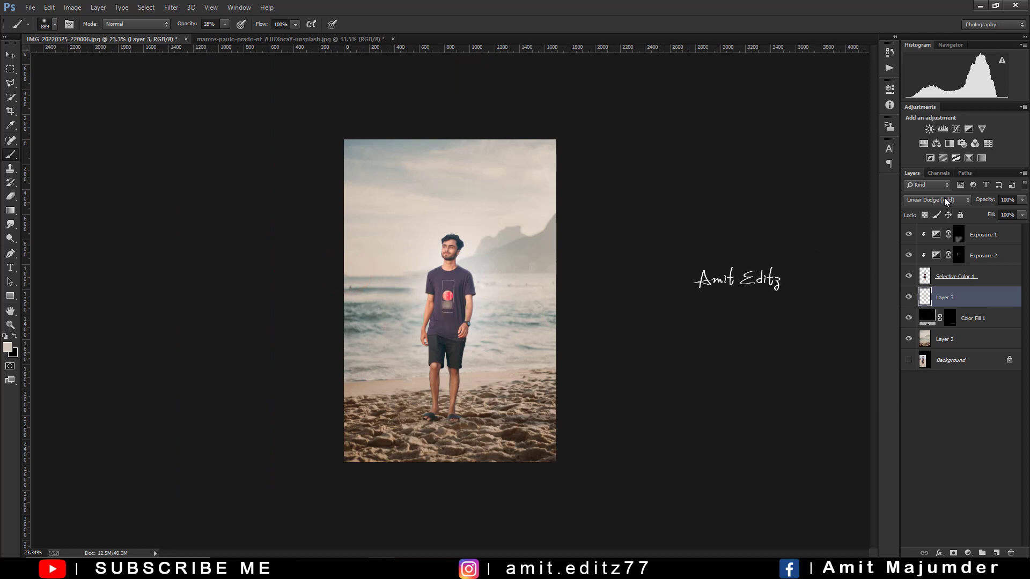
Switch Layer 3 to Lighten and paint more light near the face, neck and shirt
click(931, 202)
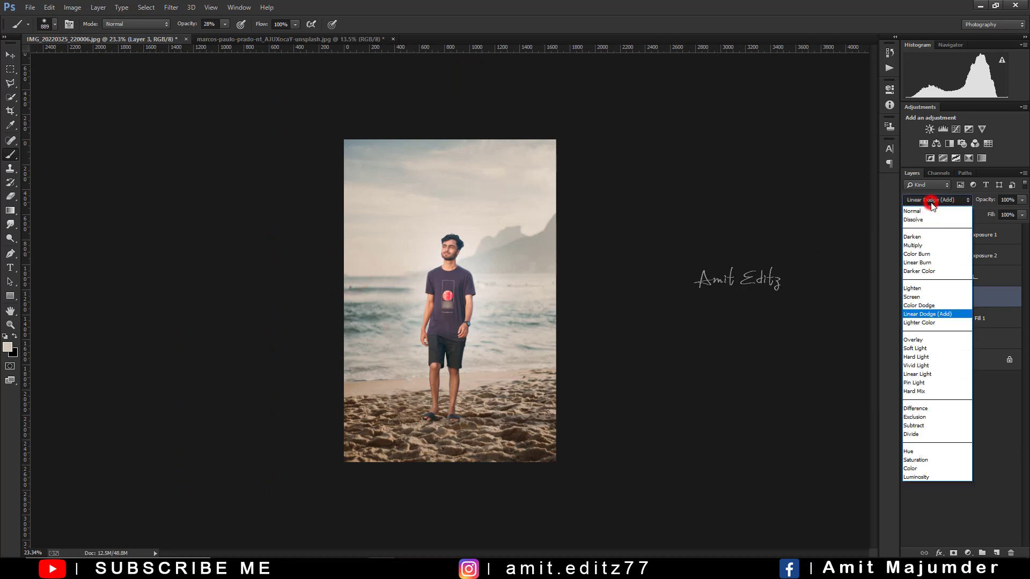
click(922, 289)
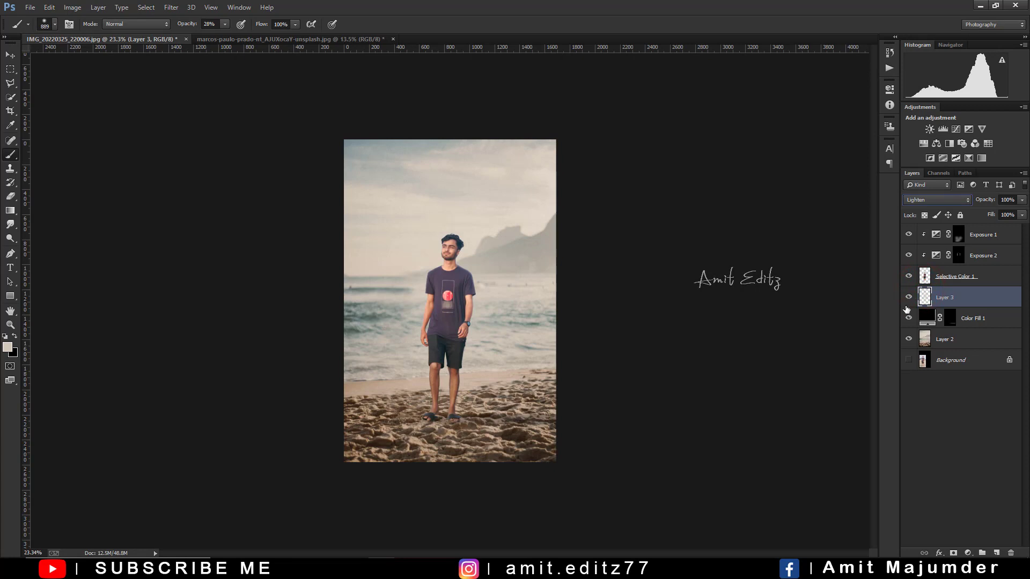
click(908, 299)
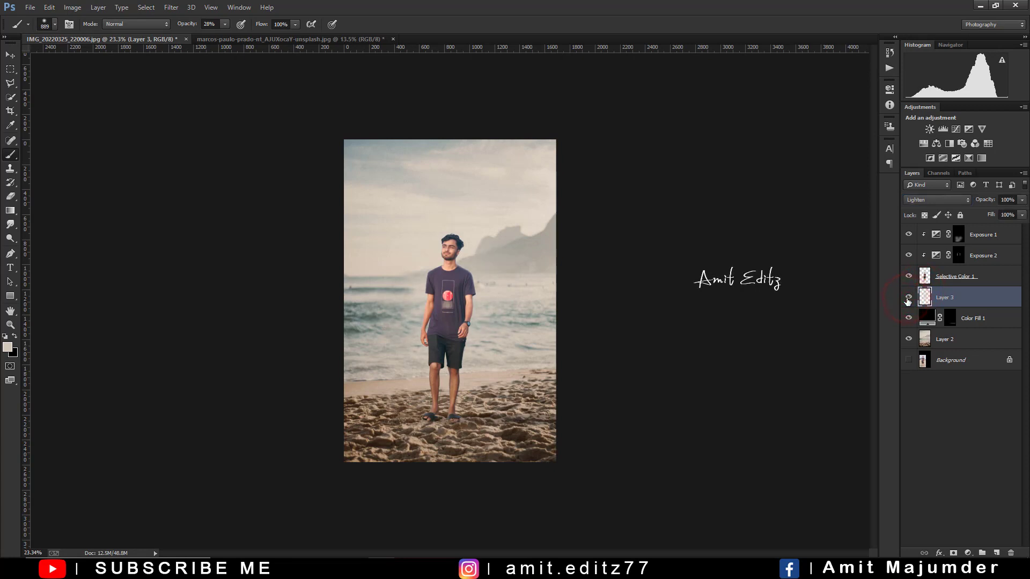
key(ctrl+0)
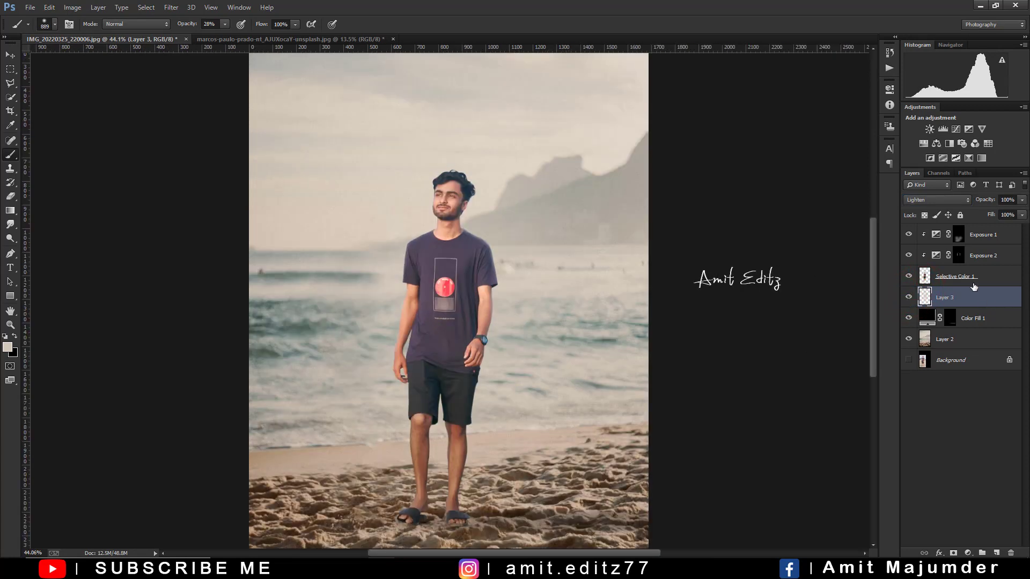
click(418, 195)
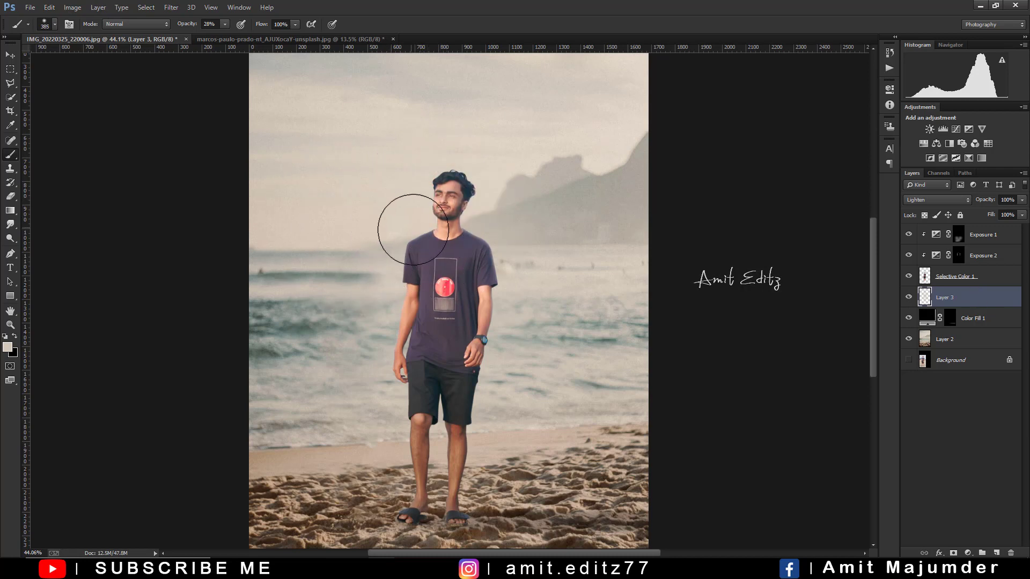
click(412, 227)
click(466, 217)
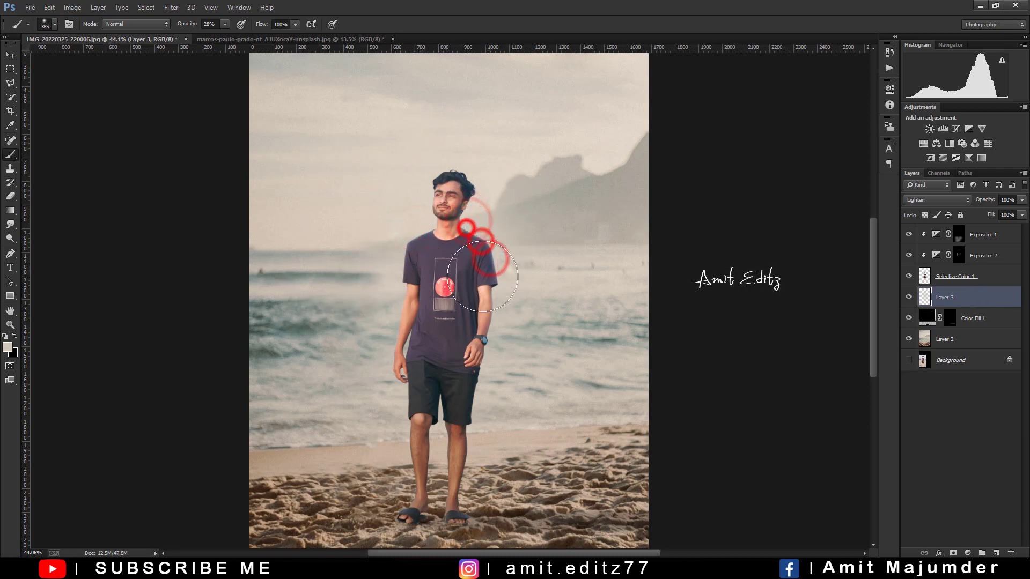
click(464, 303)
Toggle Layer 3 on and off to judge the glow, then delete it
click(908, 297)
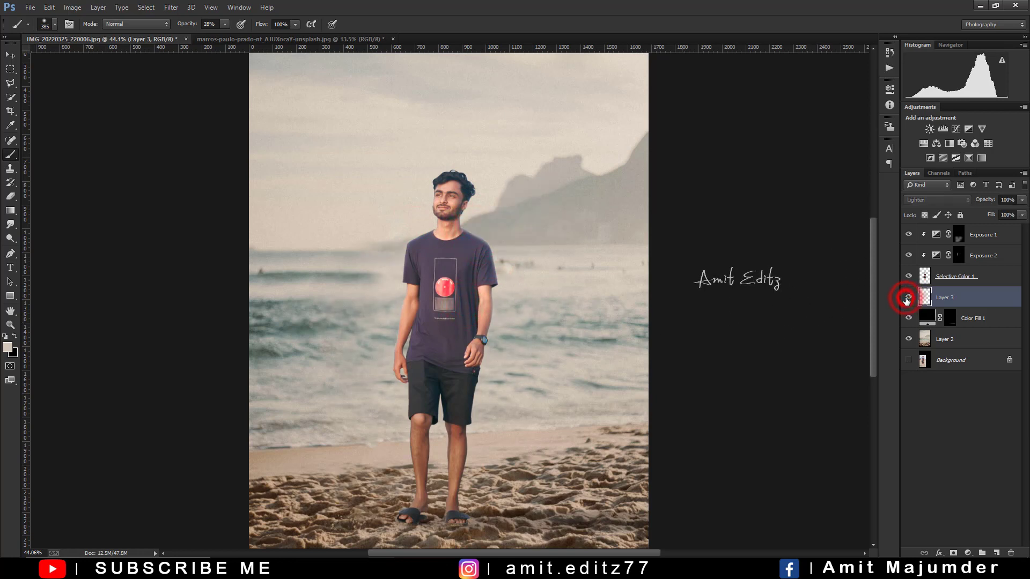
click(908, 297)
click(908, 297)
click(908, 297)
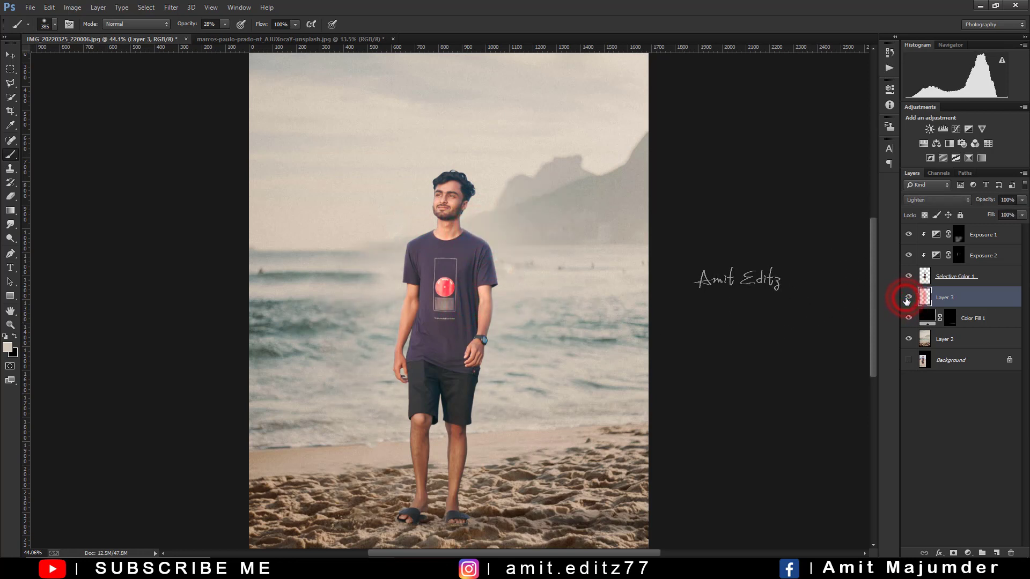
click(908, 297)
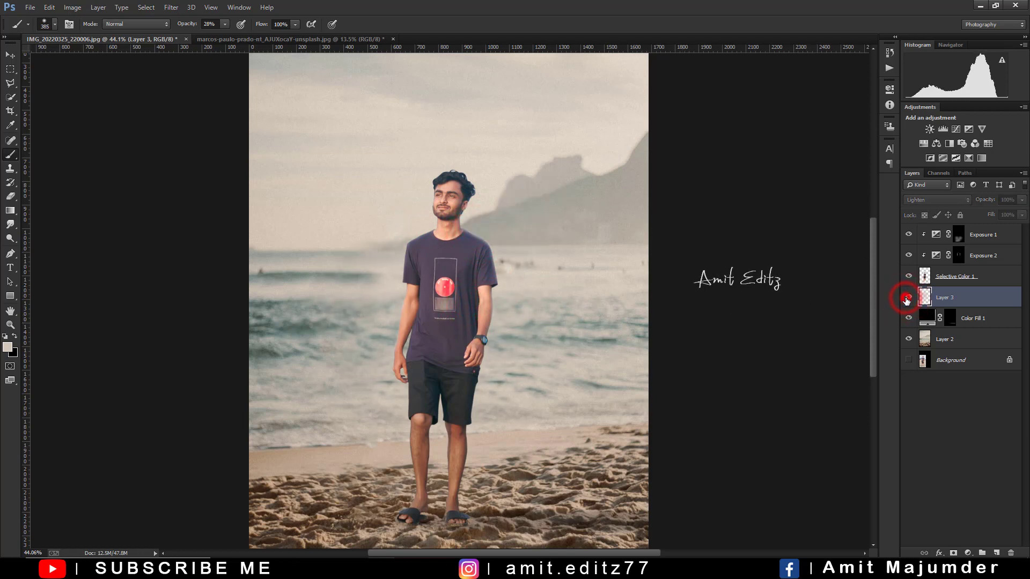
click(403, 198)
click(407, 225)
key(ctrl+minus)
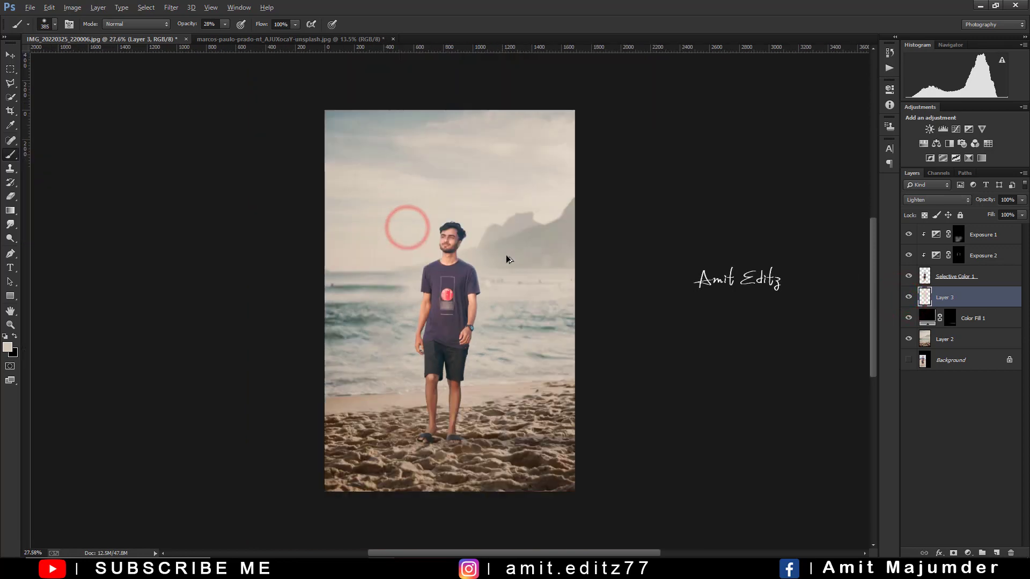
scroll(547, 316, up, 3)
scroll(552, 307, down, 2)
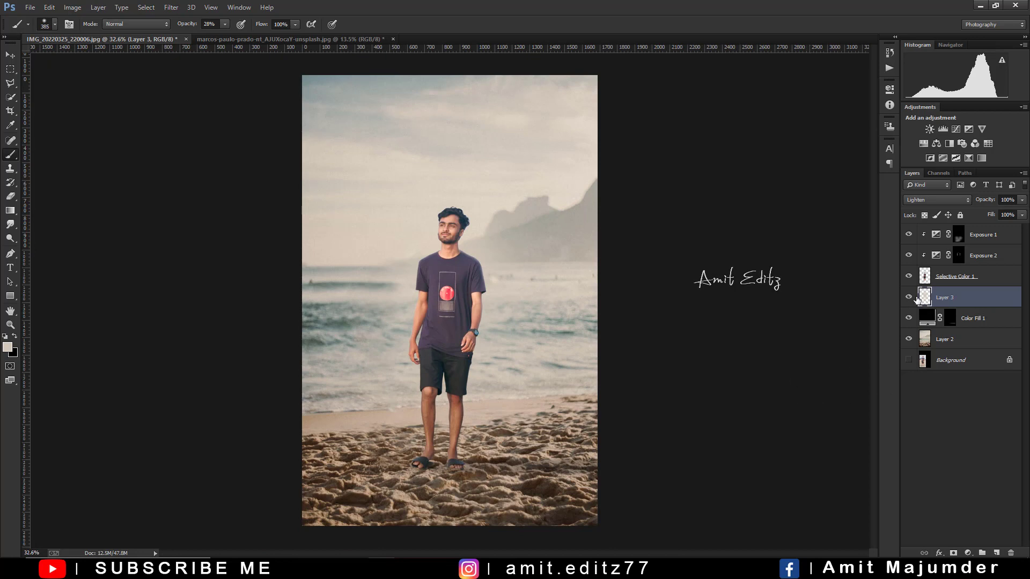
click(913, 298)
drag(978, 305, 1011, 553)
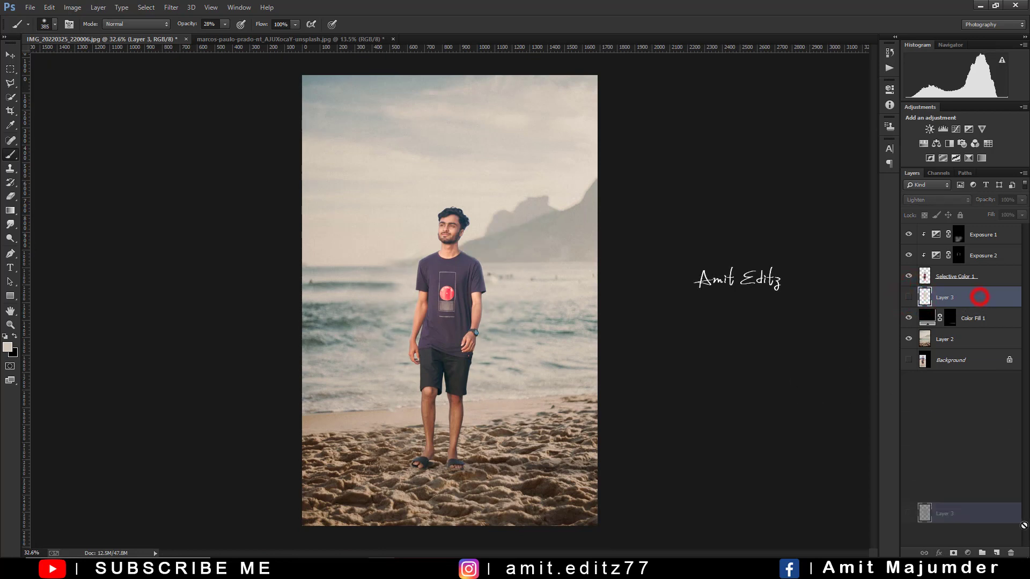
Make Selective Color 1 the working layer and zoom in on the head
click(953, 279)
click(170, 8)
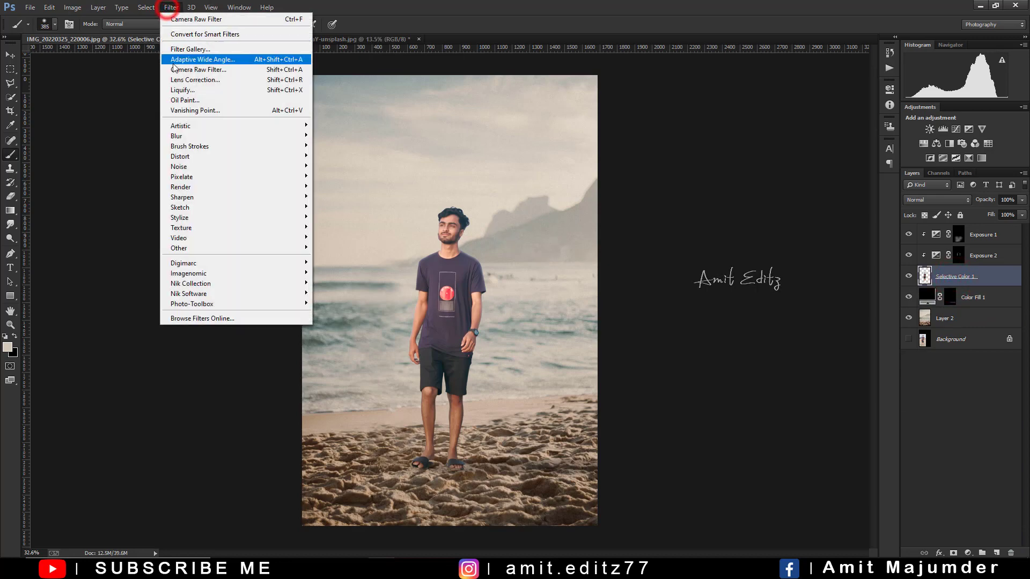
click(439, 221)
scroll(440, 221, up, 5)
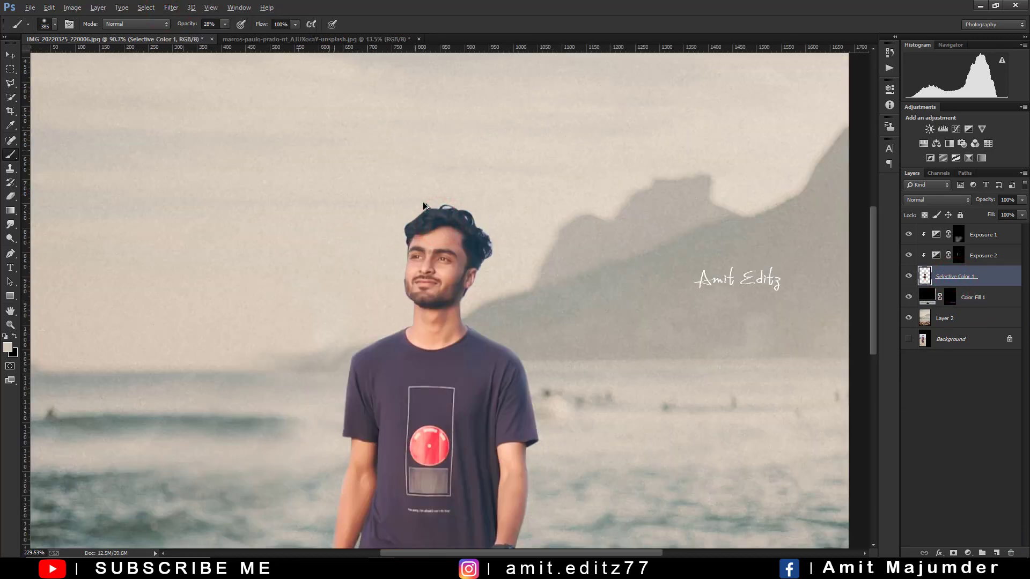
scroll(416, 205, up, 5)
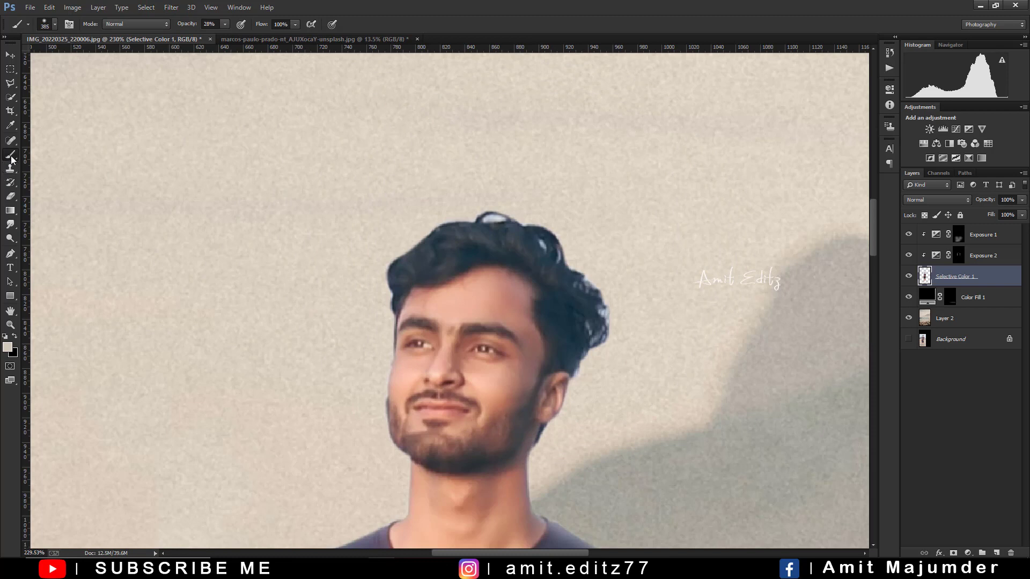
Draw a loose freehand Lasso selection around the man's head and hair
click(14, 80)
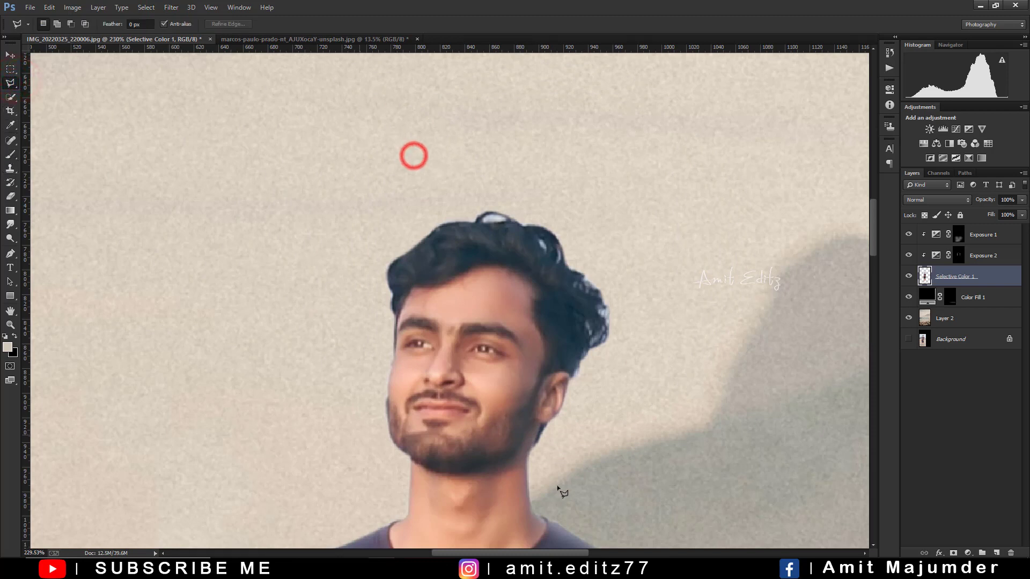
click(660, 324)
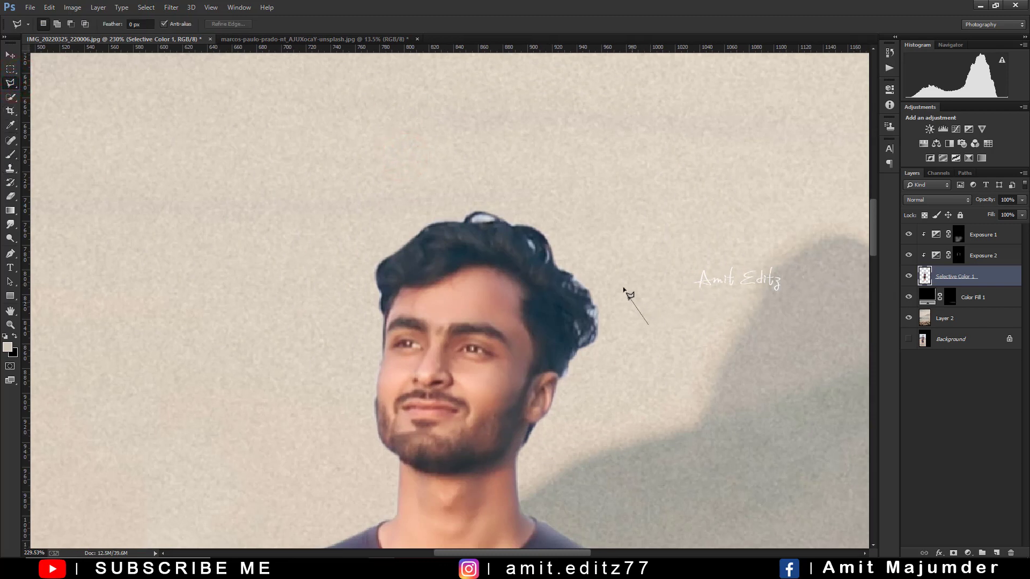
double_click(401, 205)
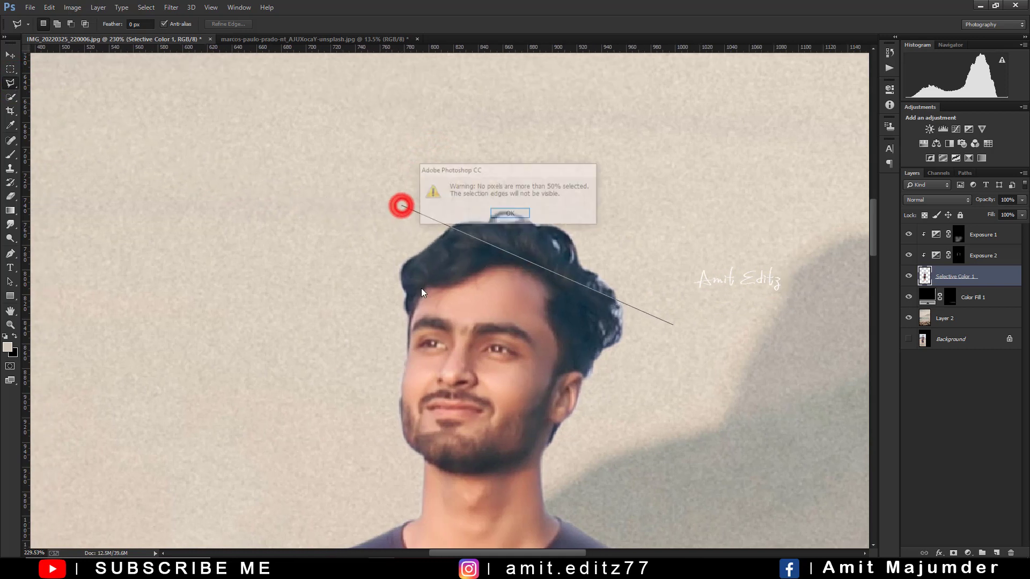
click(510, 213)
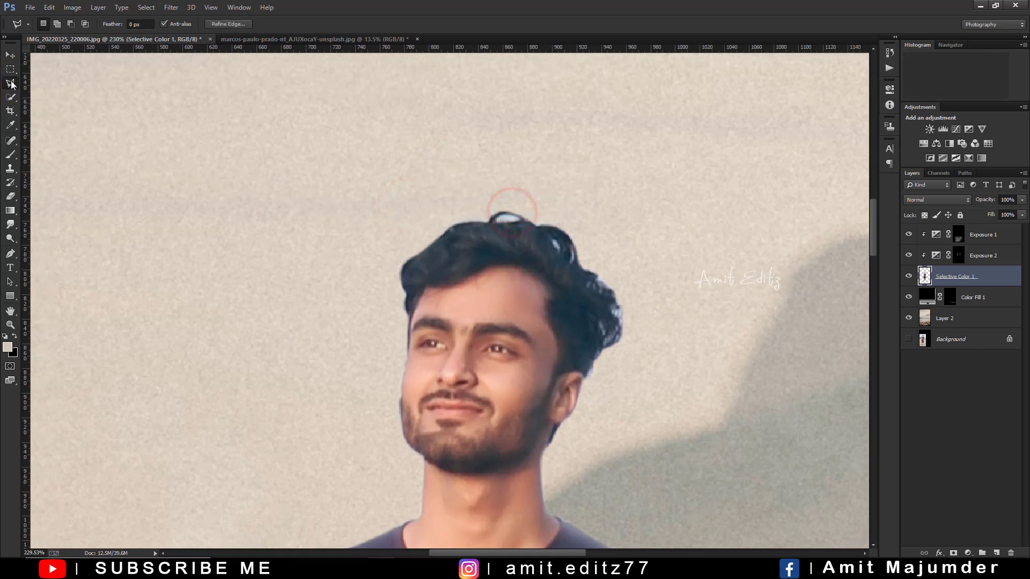
right_click(10, 84)
click(51, 80)
mouse_move(324, 134)
mouse_down()
mouse_move(571, 509)
mouse_move(453, 139)
mouse_up()
click(171, 7)
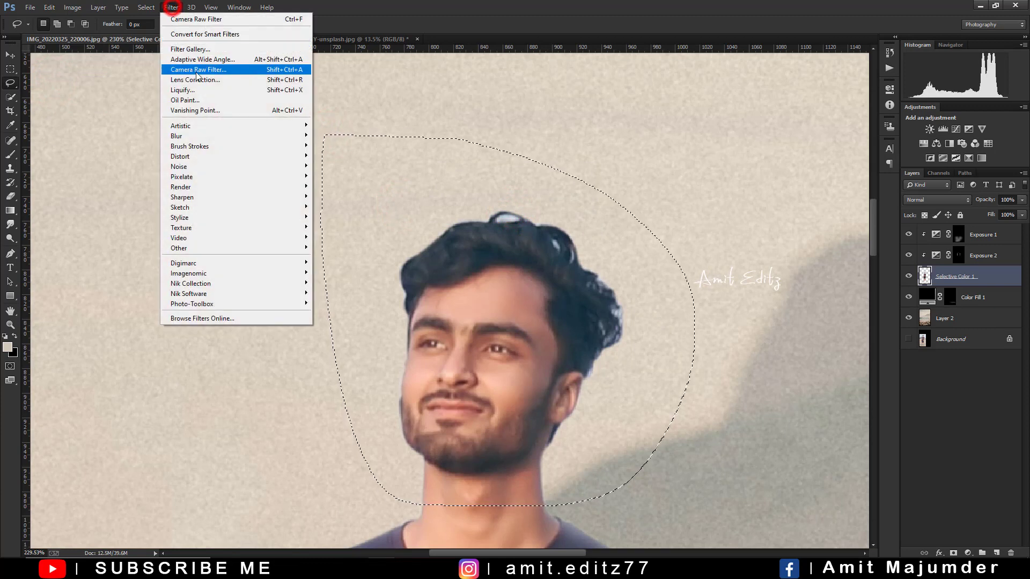
In the Camera Raw Filter, set Aquas and Blues saturation to -100 and apply
click(197, 70)
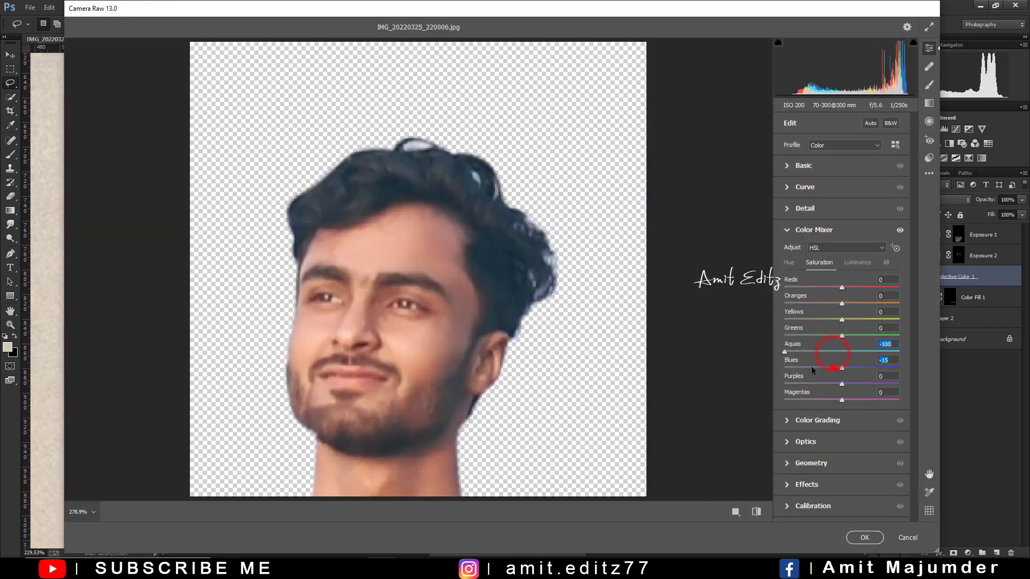
drag(811, 368, 757, 358)
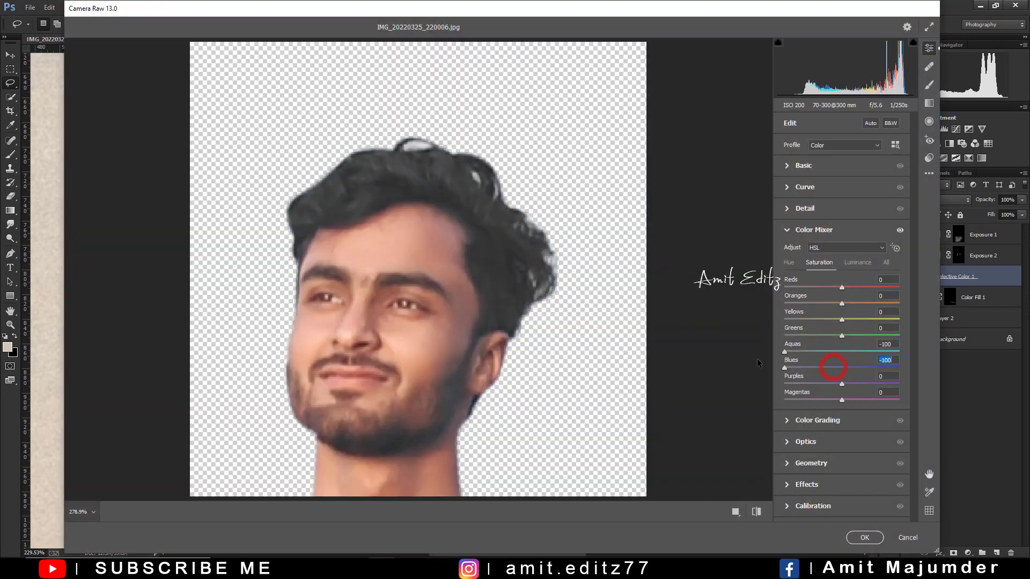
click(868, 534)
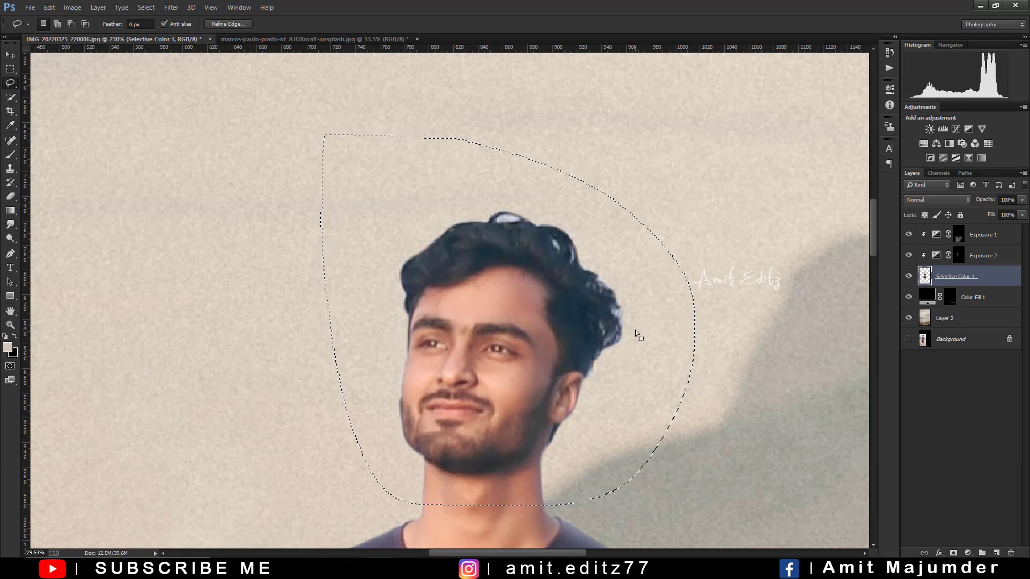
Mask out the hair highlight on Selective Color 1 with a 32 px brush, then apply the mask
key(ctrl+d)
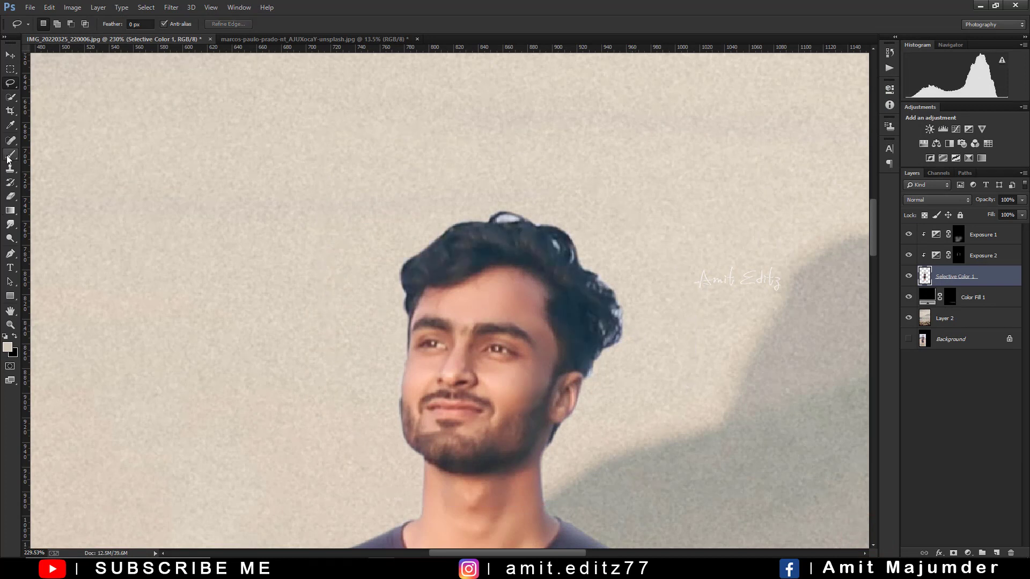
click(953, 553)
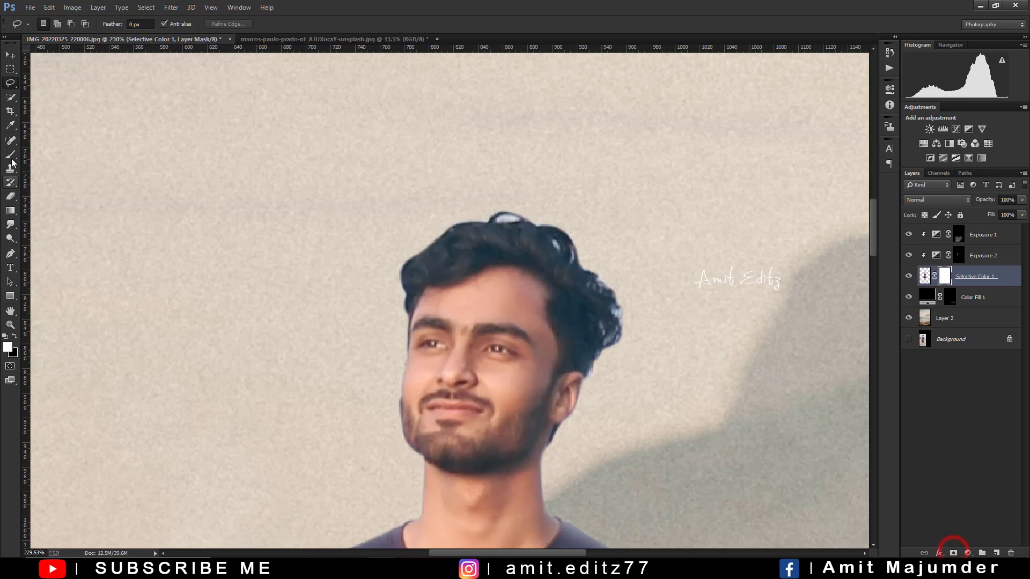
key(b)
drag(433, 202, 408, 194)
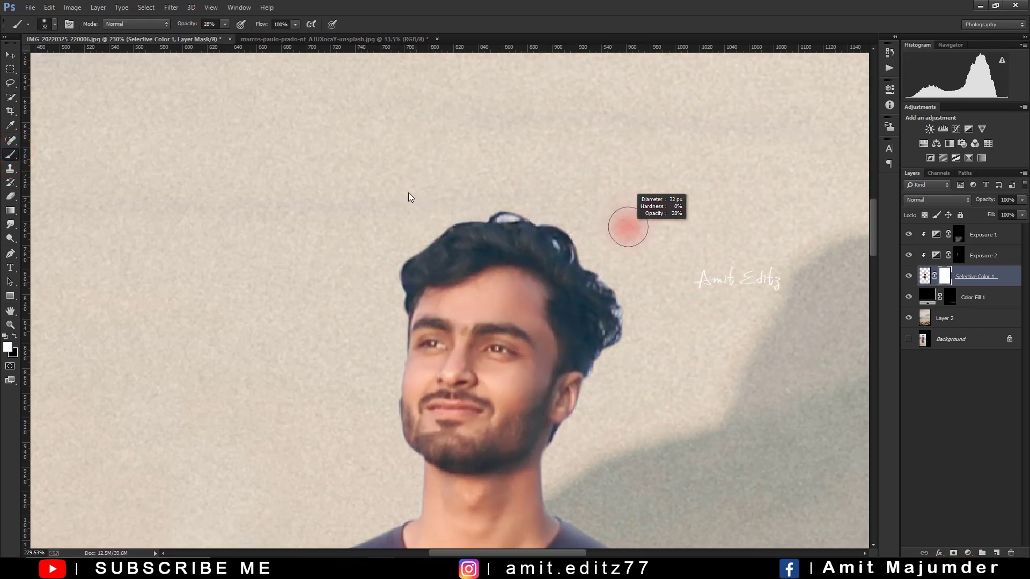
scroll(524, 229, up, 3)
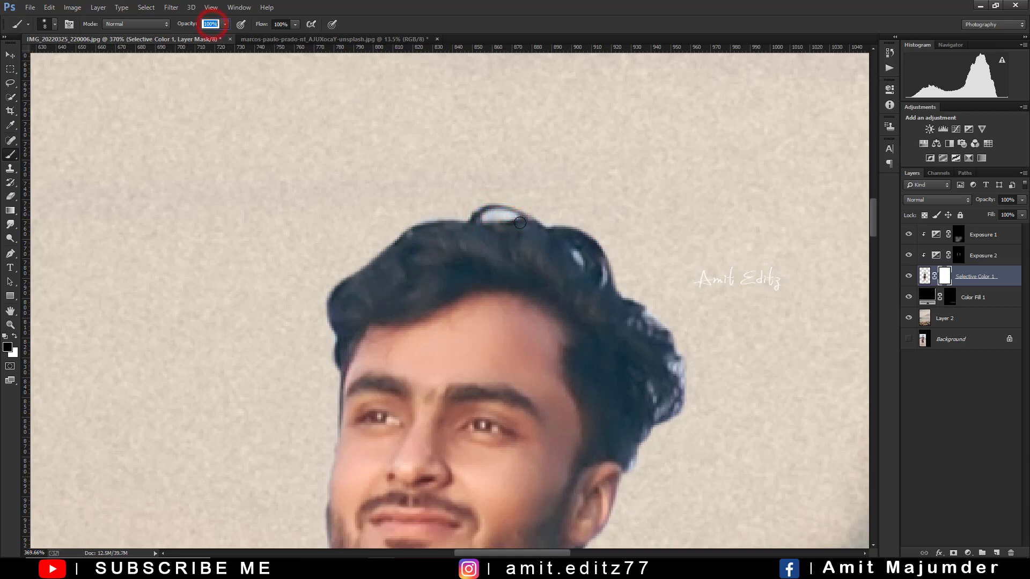
drag(508, 217, 515, 215)
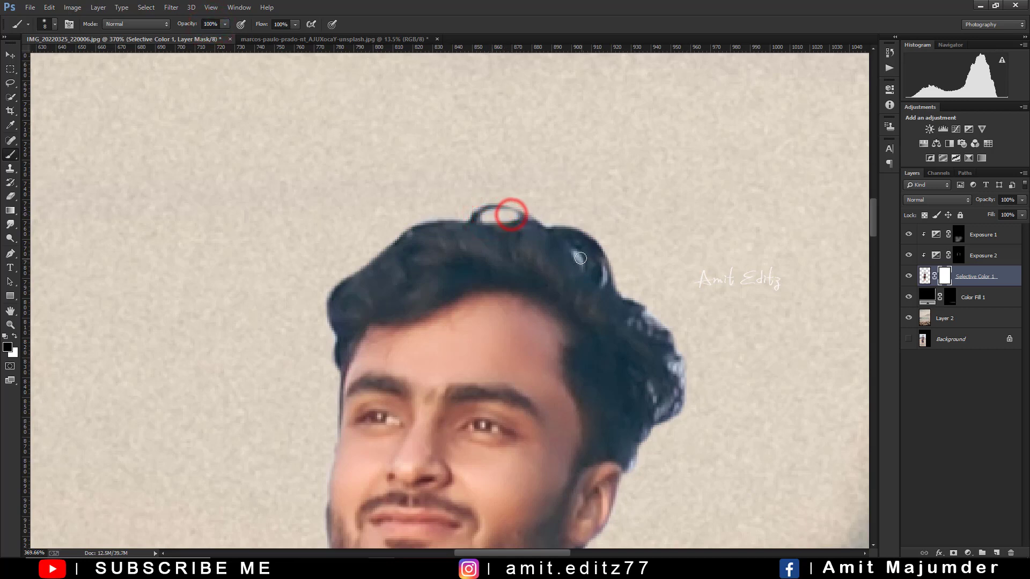
alt+right_click(573, 255)
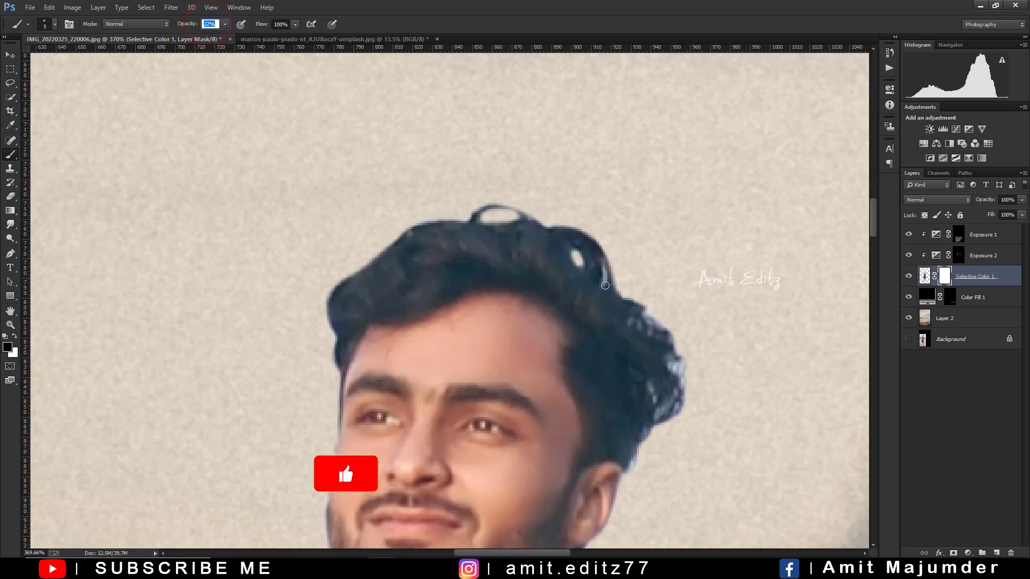
alt+right_click(629, 291)
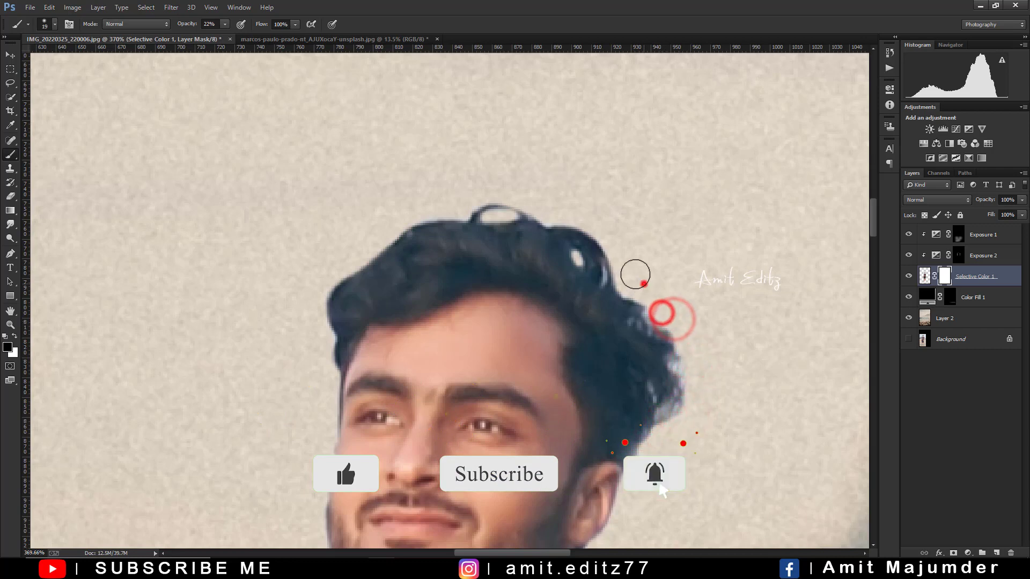
right_click(944, 275)
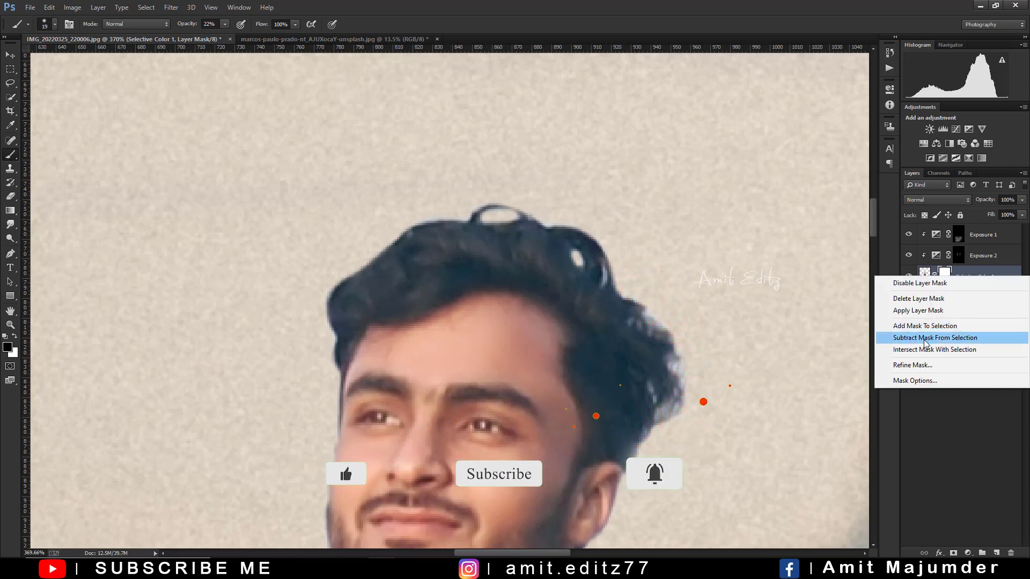
click(922, 310)
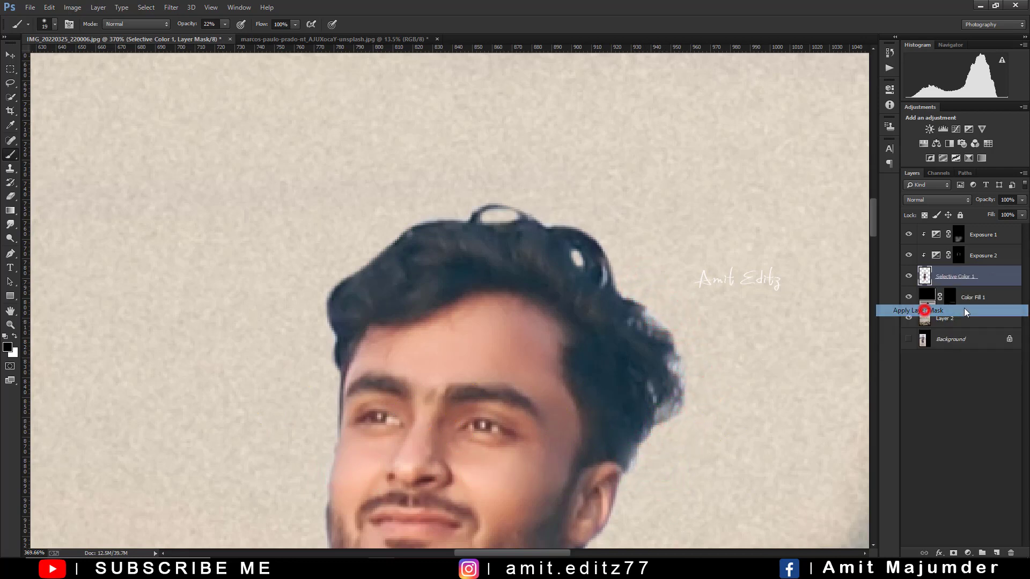
Smudge the left and right hair edges with a 13 px Smudge brush at 74% strength
click(17, 224)
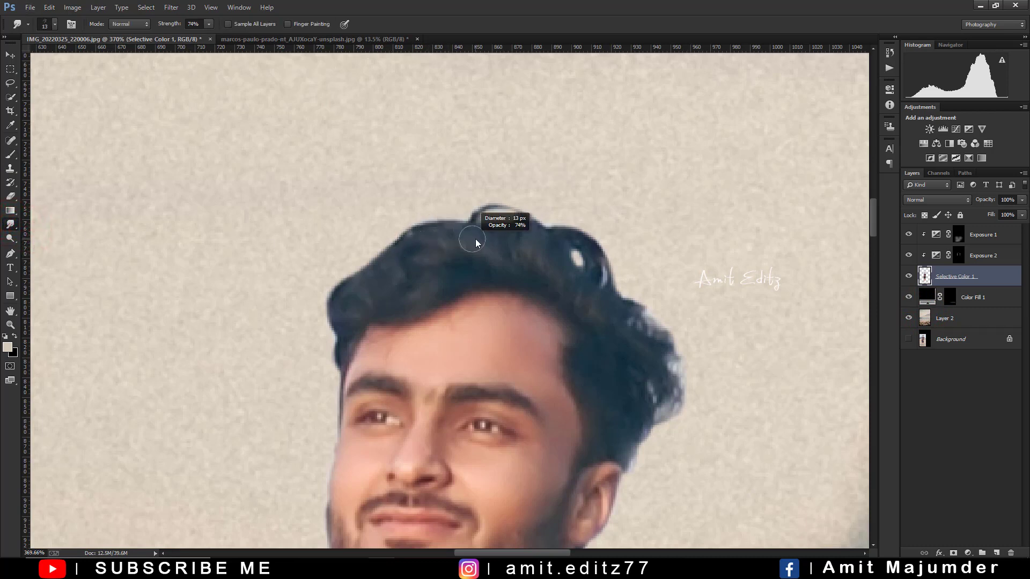
mouse_move(467, 232)
mouse_down()
mouse_move(372, 241)
mouse_move(365, 258)
mouse_move(399, 262)
mouse_move(345, 287)
mouse_up()
drag(342, 321, 350, 288)
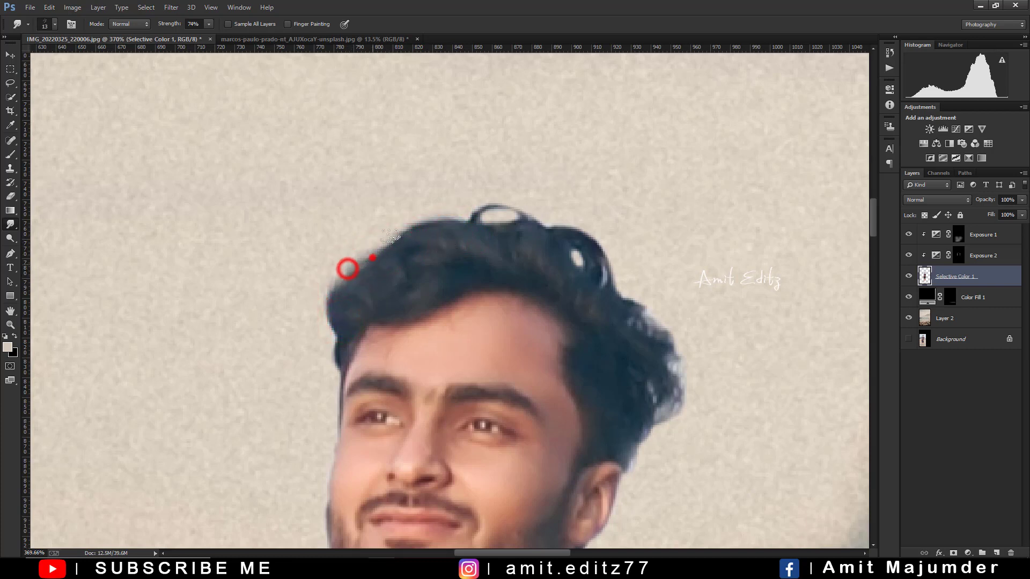
drag(391, 236, 424, 217)
mouse_move(617, 300)
mouse_down()
mouse_move(671, 341)
mouse_move(681, 377)
mouse_up()
drag(662, 371, 655, 400)
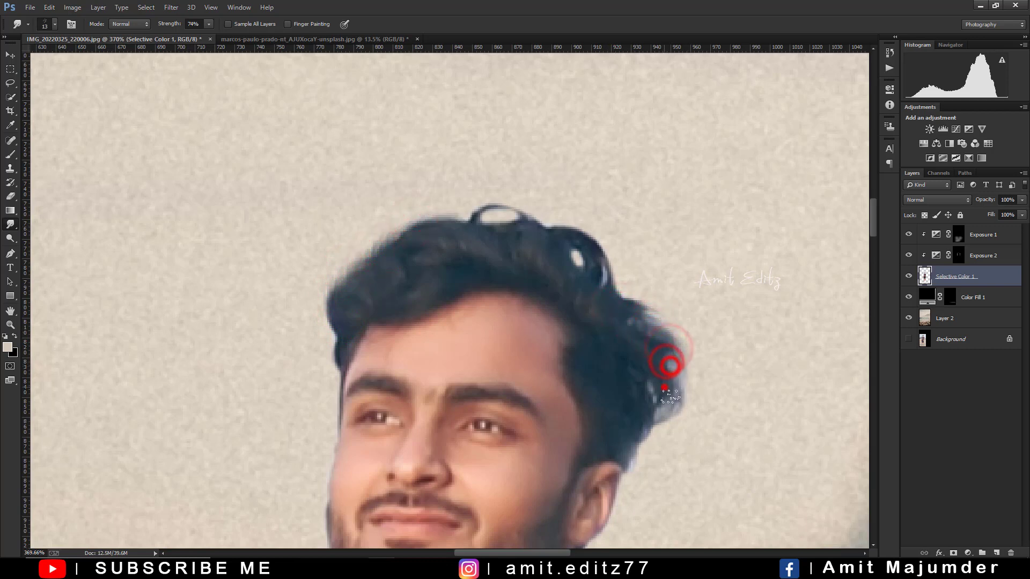
Soften the right, upper-right and top hair edges into the sky
drag(615, 296, 659, 321)
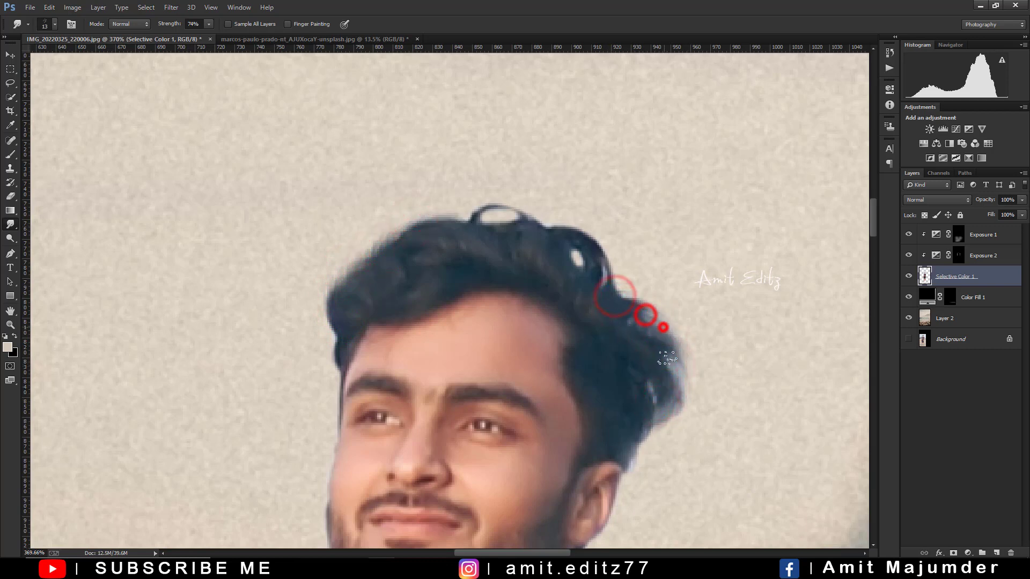
drag(616, 292, 604, 259)
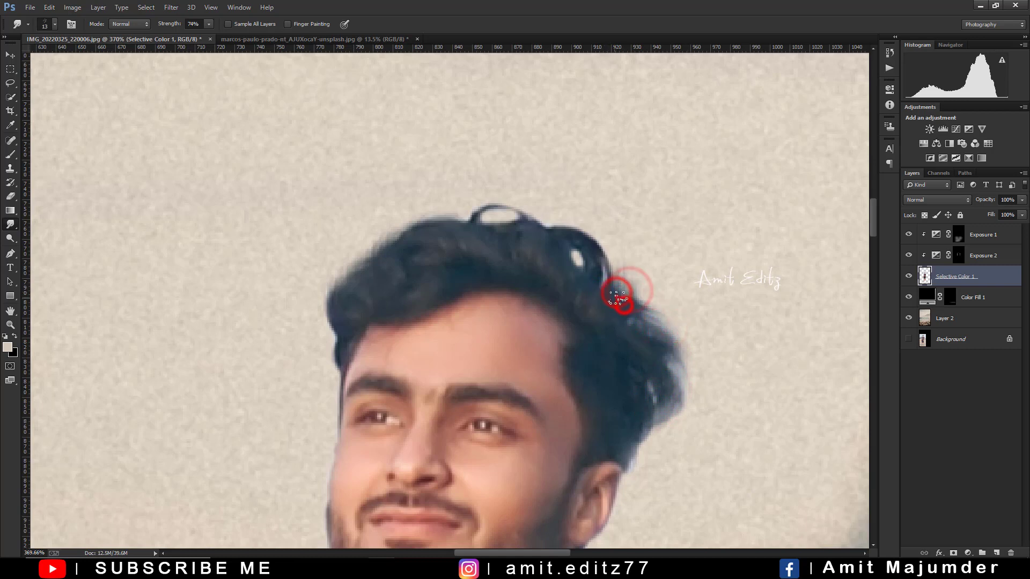
drag(541, 239, 569, 217)
mouse_move(459, 216)
mouse_down()
mouse_move(481, 219)
mouse_move(472, 213)
mouse_up()
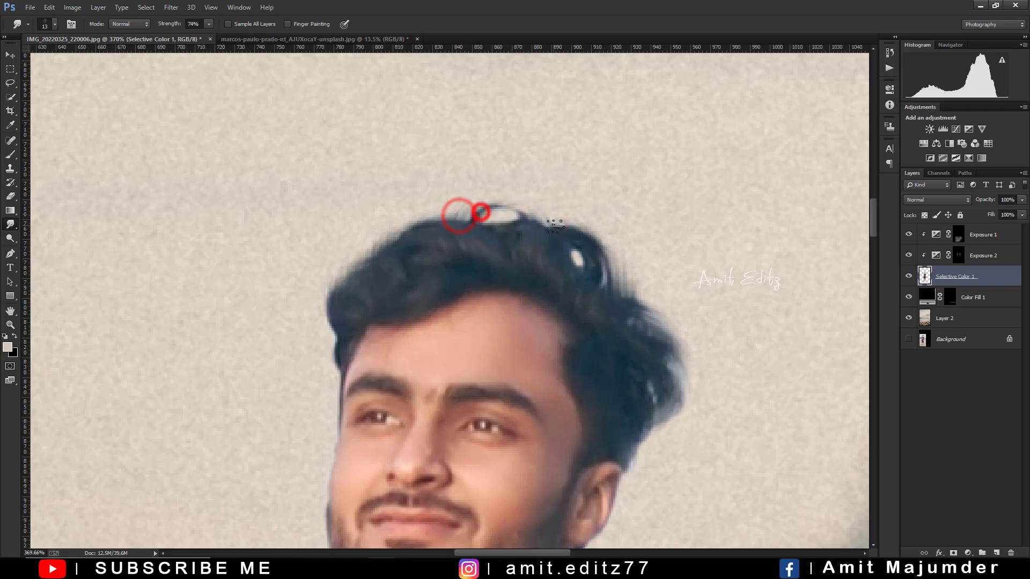
drag(542, 218, 531, 230)
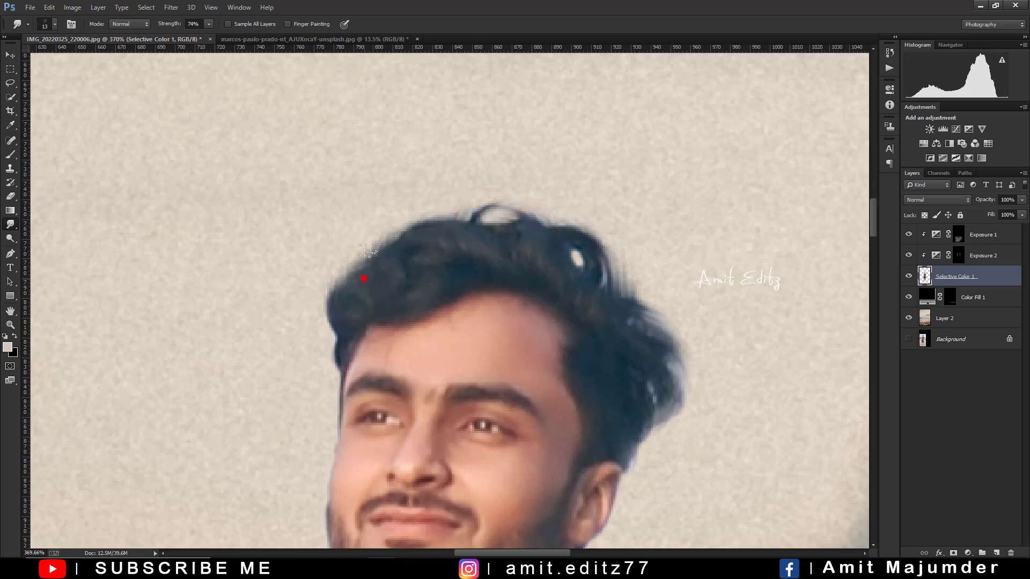
drag(379, 260, 444, 219)
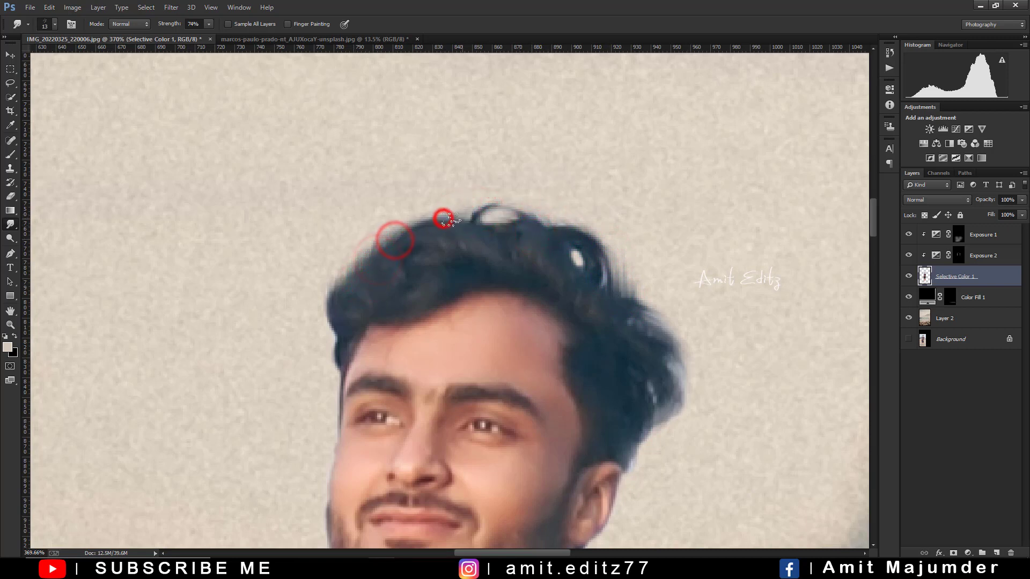
Zoom out to the full composite and select the Exposure 1 layer
scroll(474, 242, down, 5)
scroll(533, 236, down, 2)
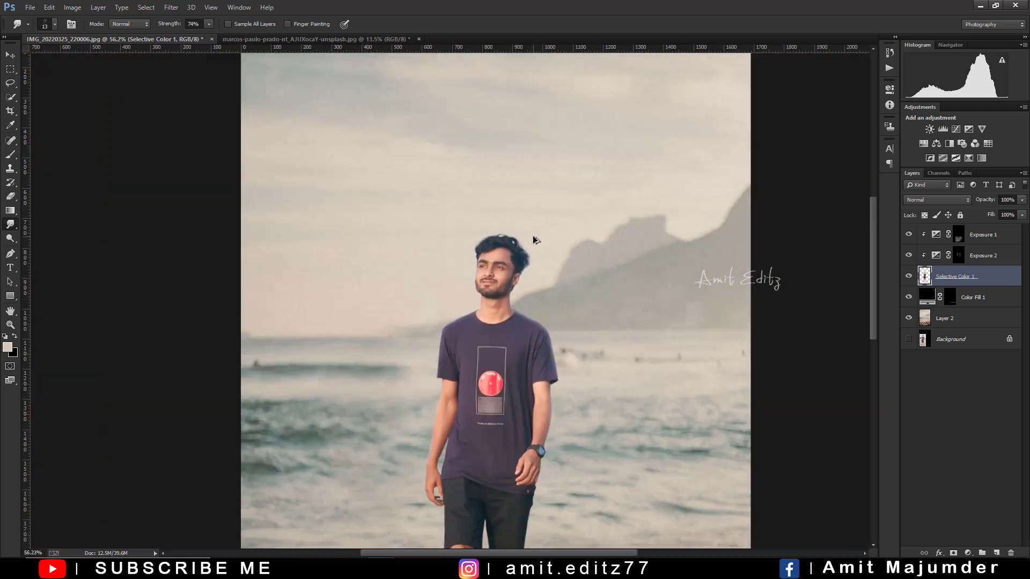
scroll(579, 226, down, 2)
scroll(321, 215, down, 1)
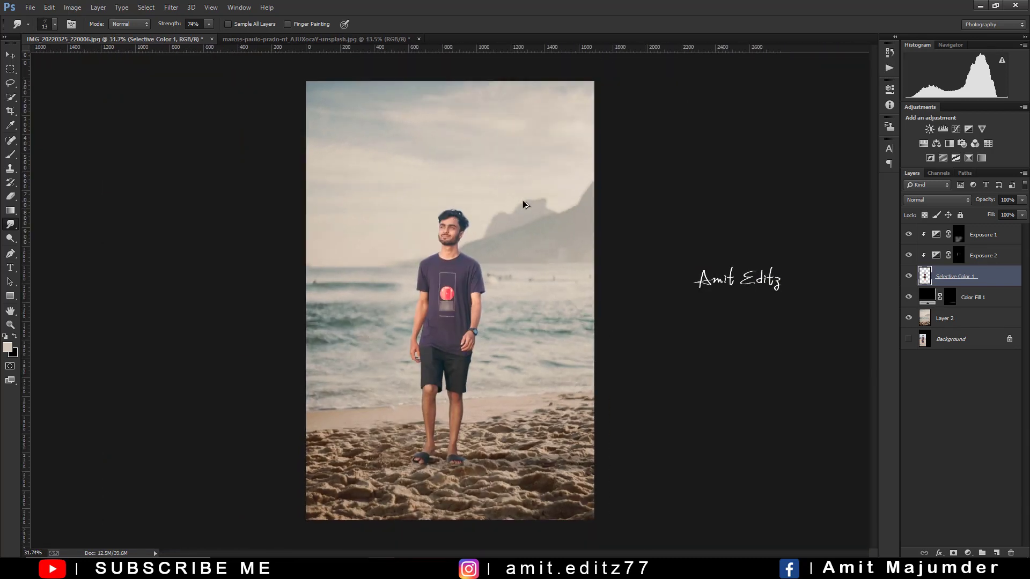
click(1007, 237)
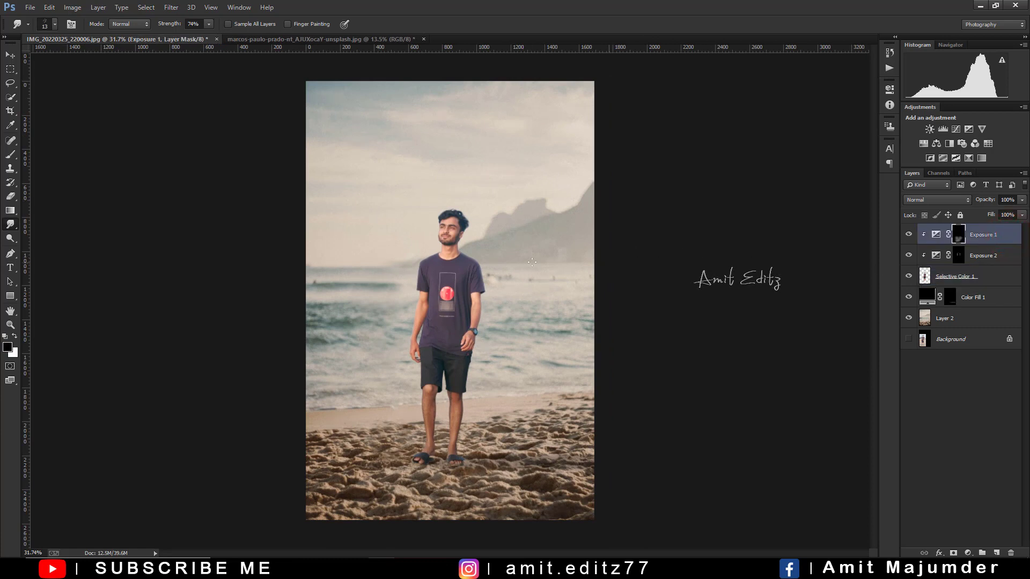
click(11, 54)
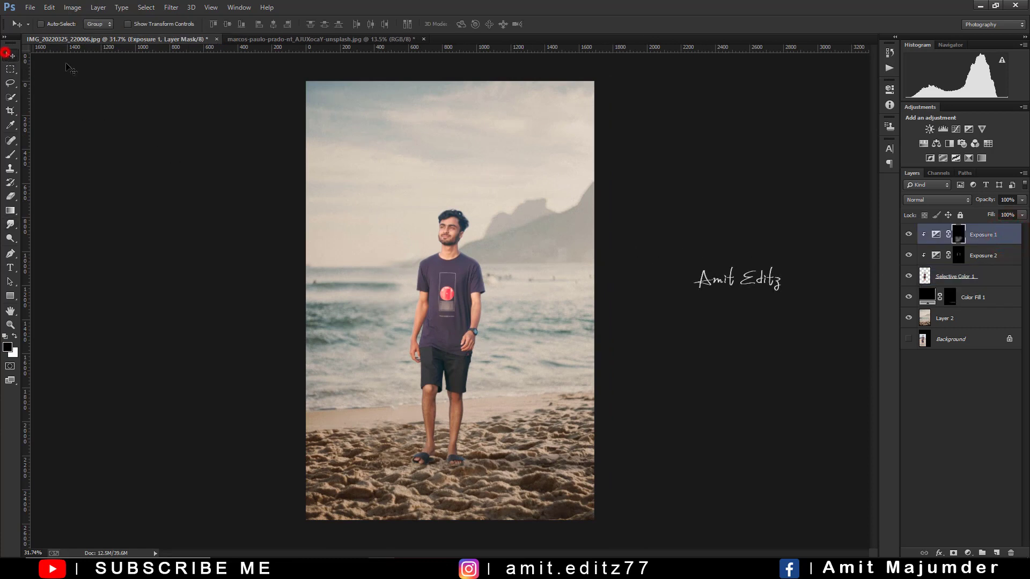
Open the flying bird PNG and drag the seagulls into the beach document below Selective Color 1
click(30, 7)
click(39, 30)
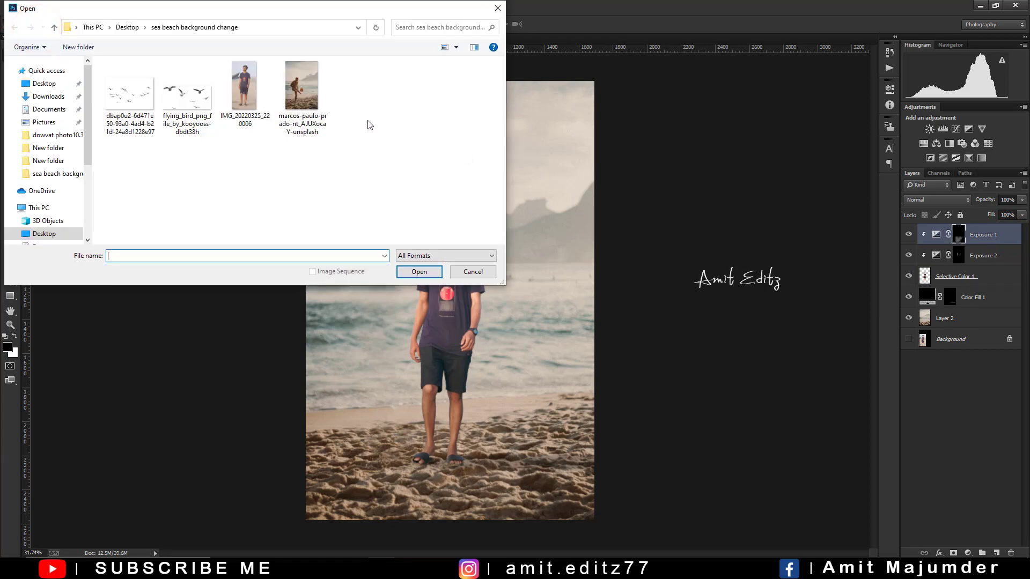
click(182, 95)
click(419, 272)
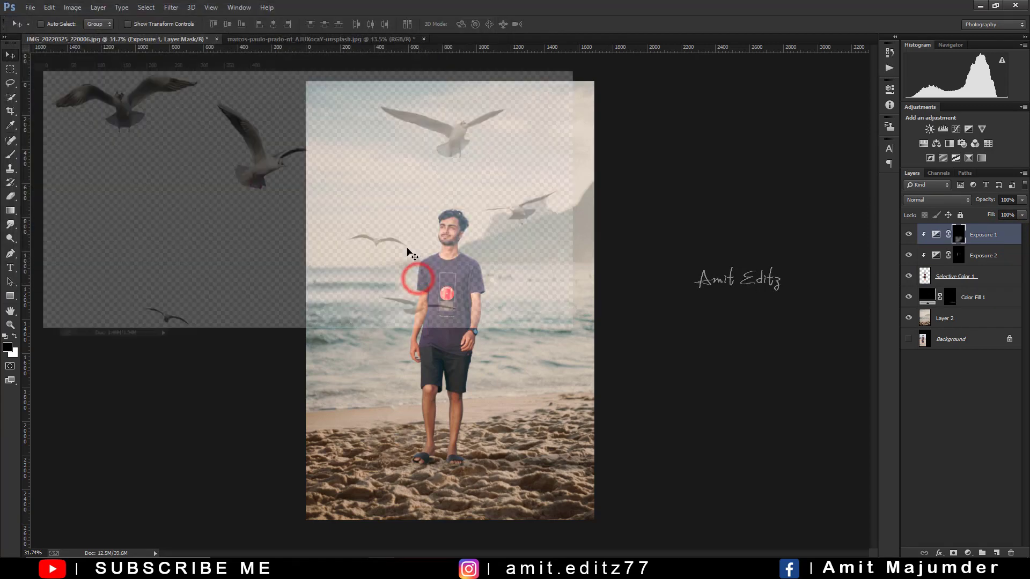
drag(295, 133, 594, 89)
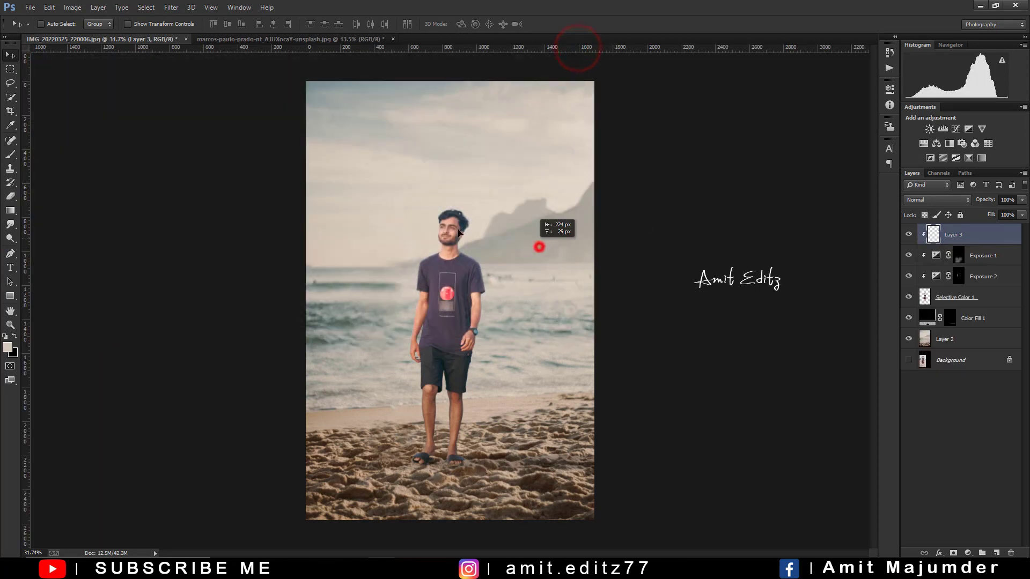
drag(593, 89, 539, 247)
drag(958, 236, 955, 296)
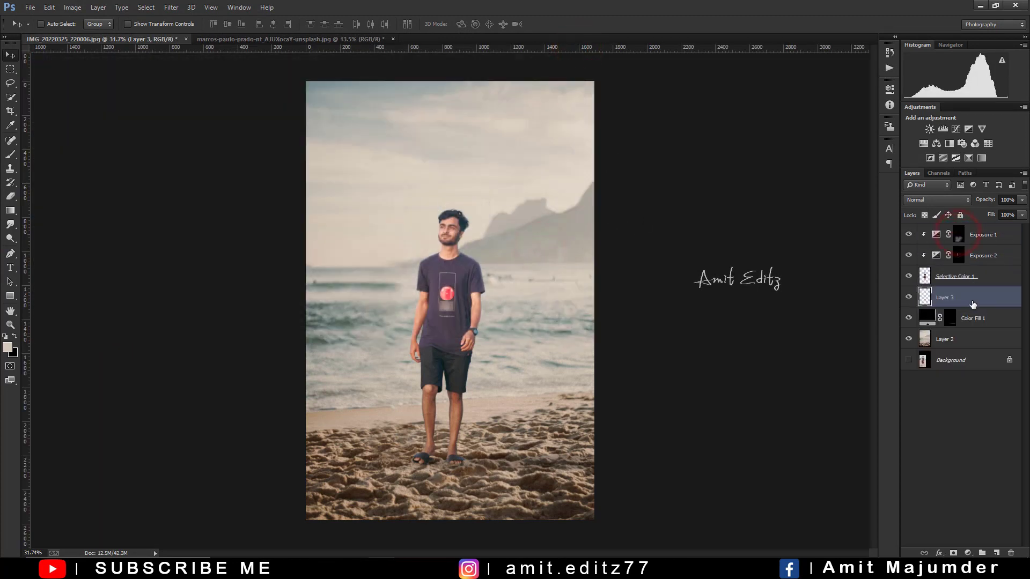
drag(539, 261, 398, 279)
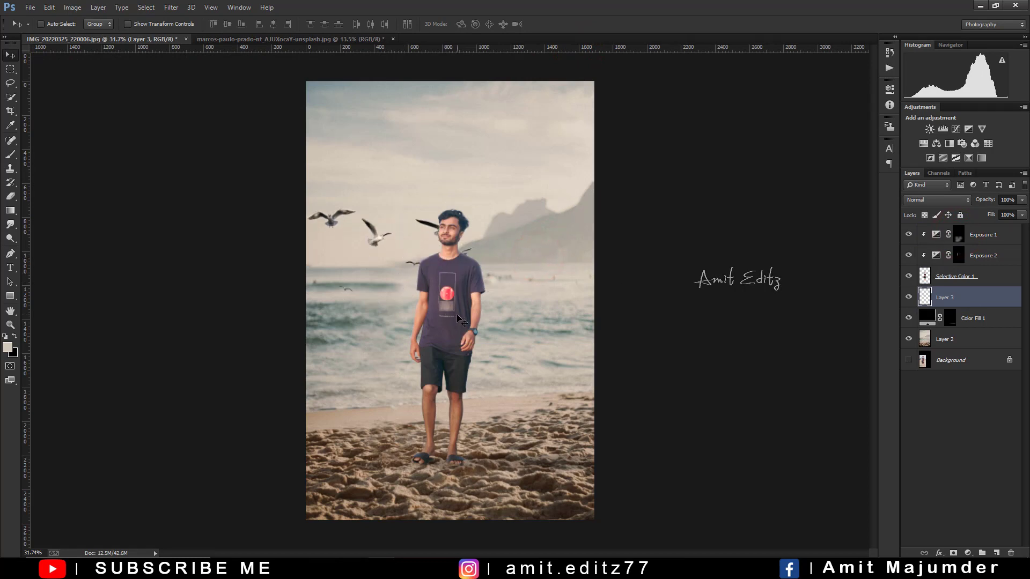
Scale the seagulls to about 56%, flip them horizontally and place them right of the man's head
key(ctrl+t)
drag(478, 208, 391, 261)
key(Return)
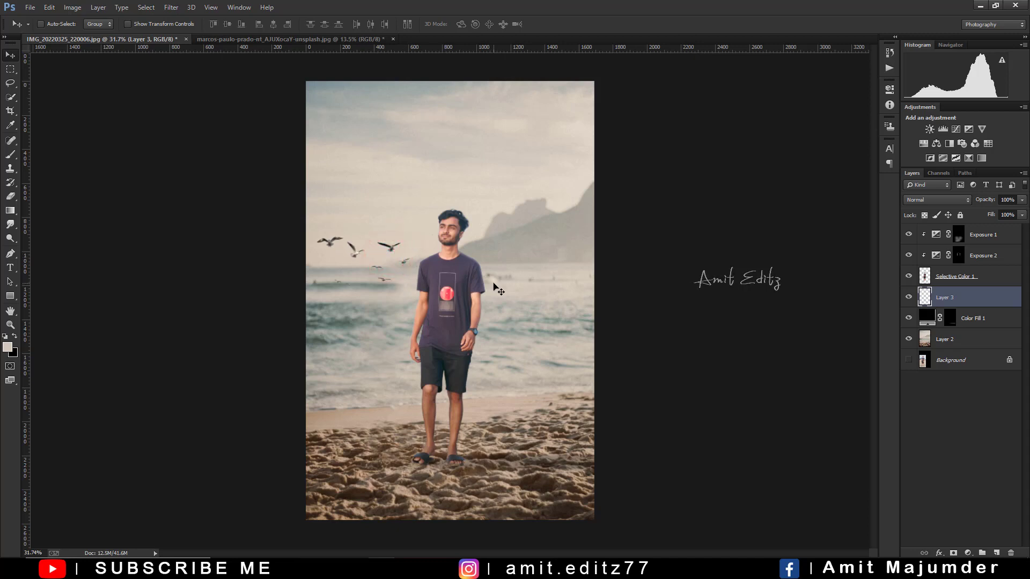
key(ctrl+t)
right_click(380, 246)
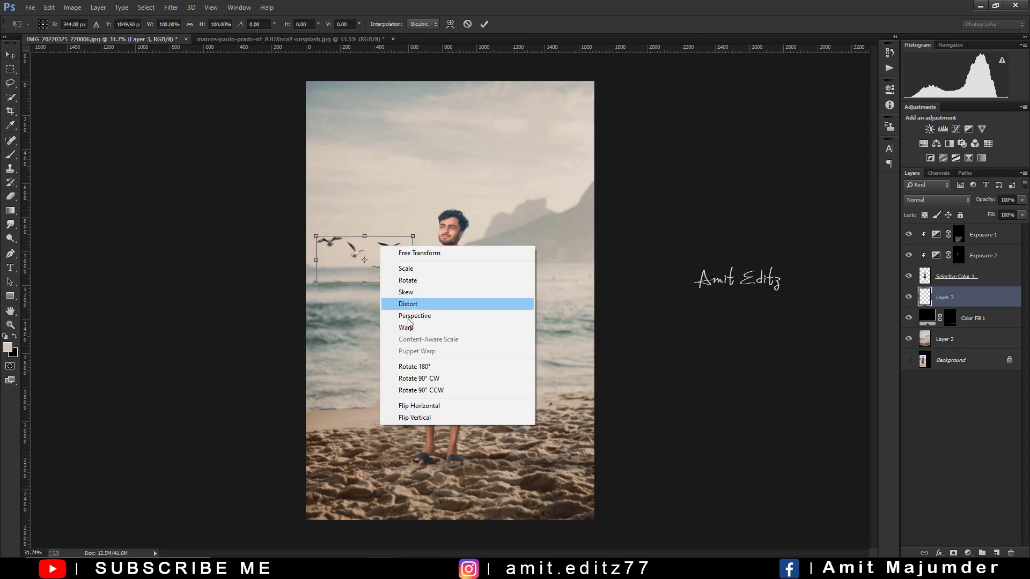
click(427, 406)
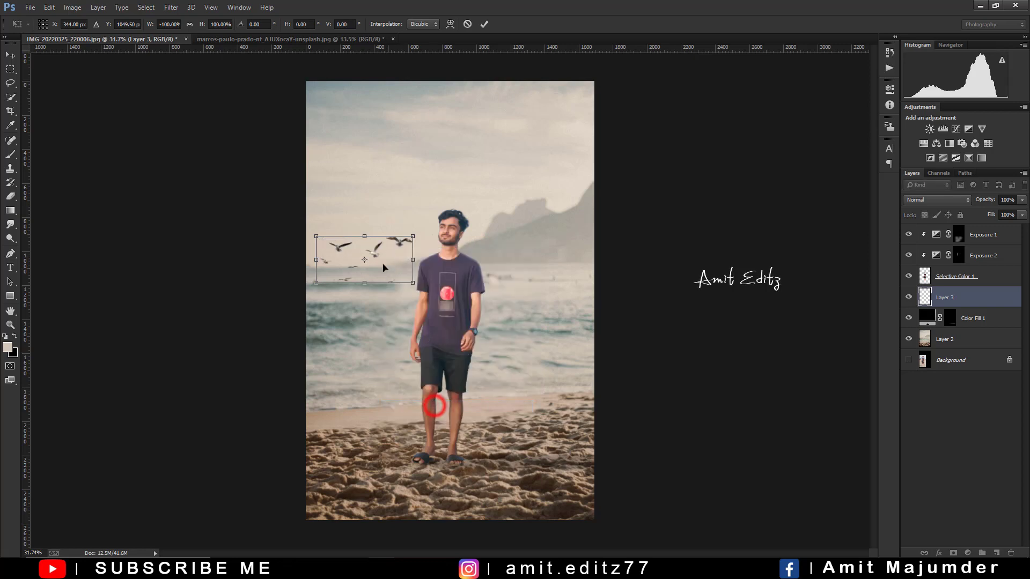
drag(382, 261, 553, 271)
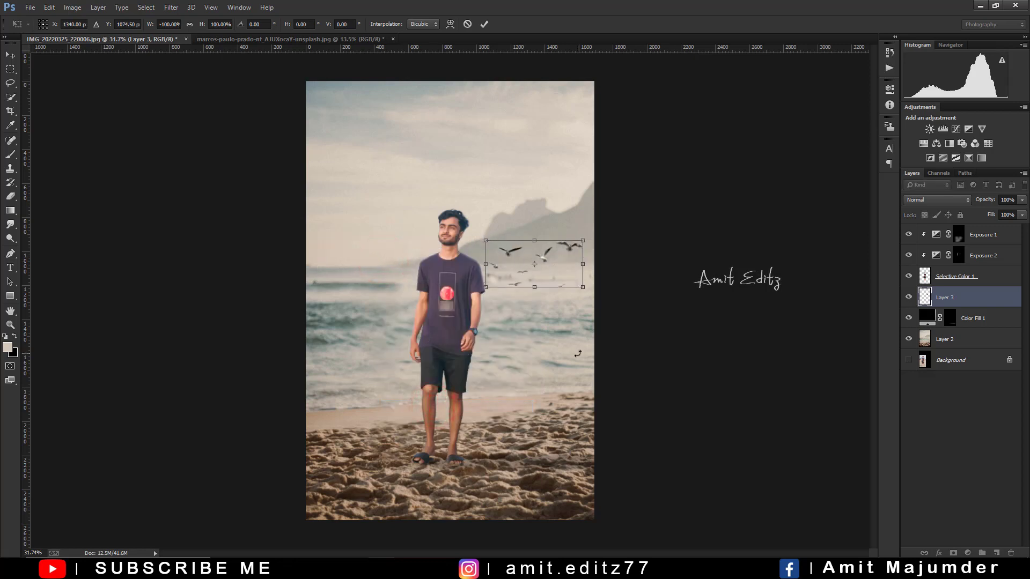
key(Return)
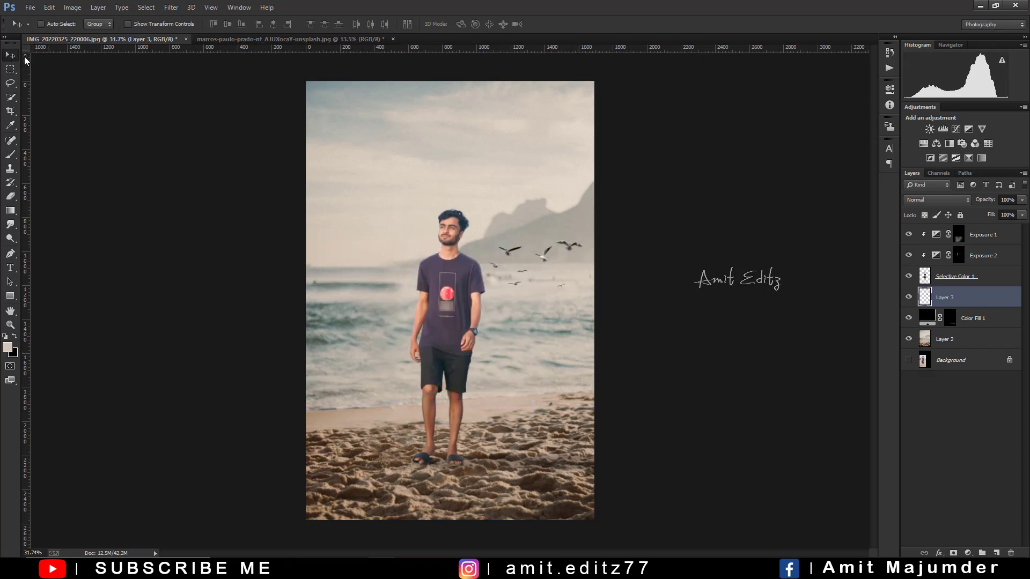
click(30, 7)
click(43, 28)
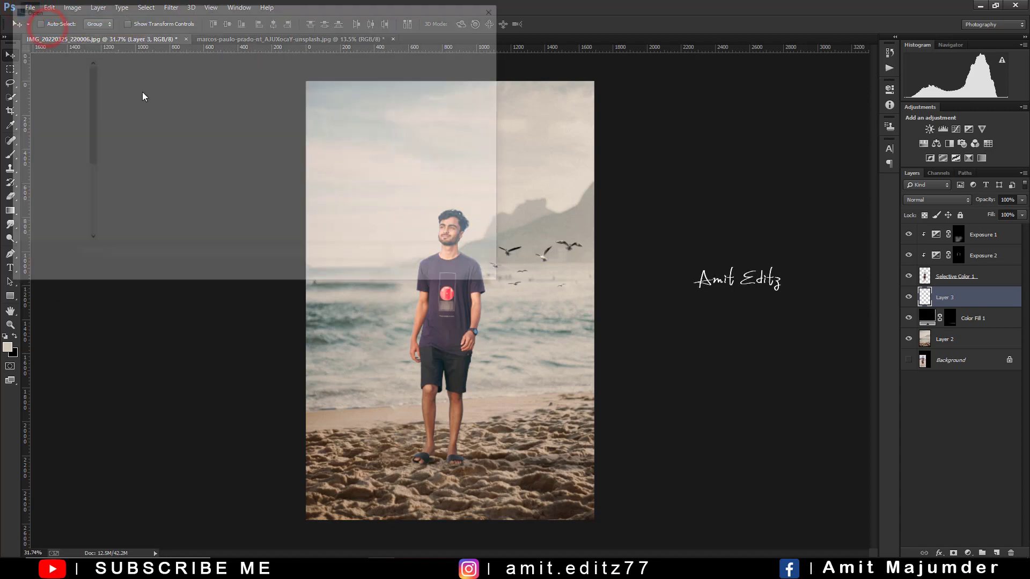
click(138, 95)
click(419, 271)
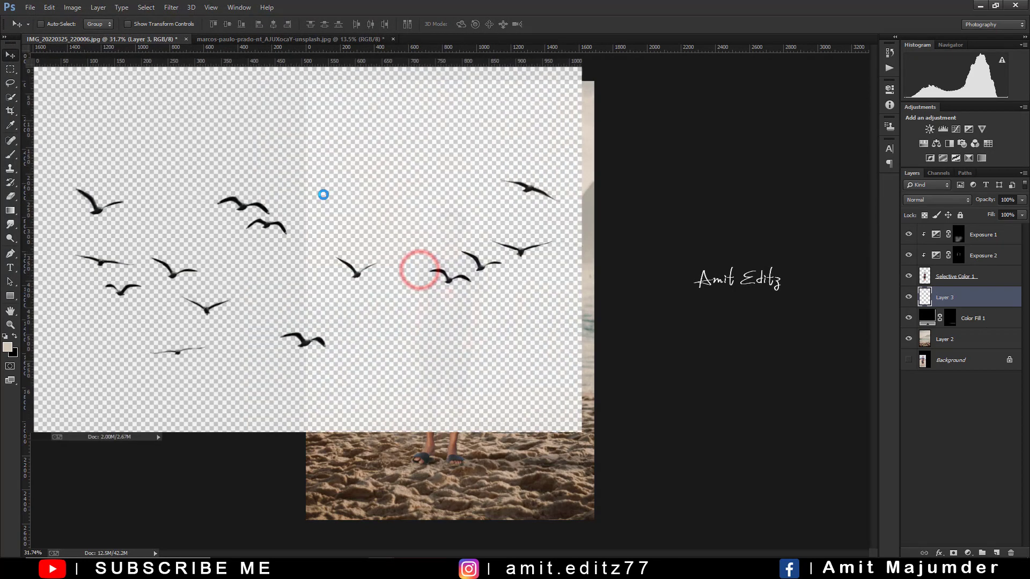
drag(307, 266, 577, 43)
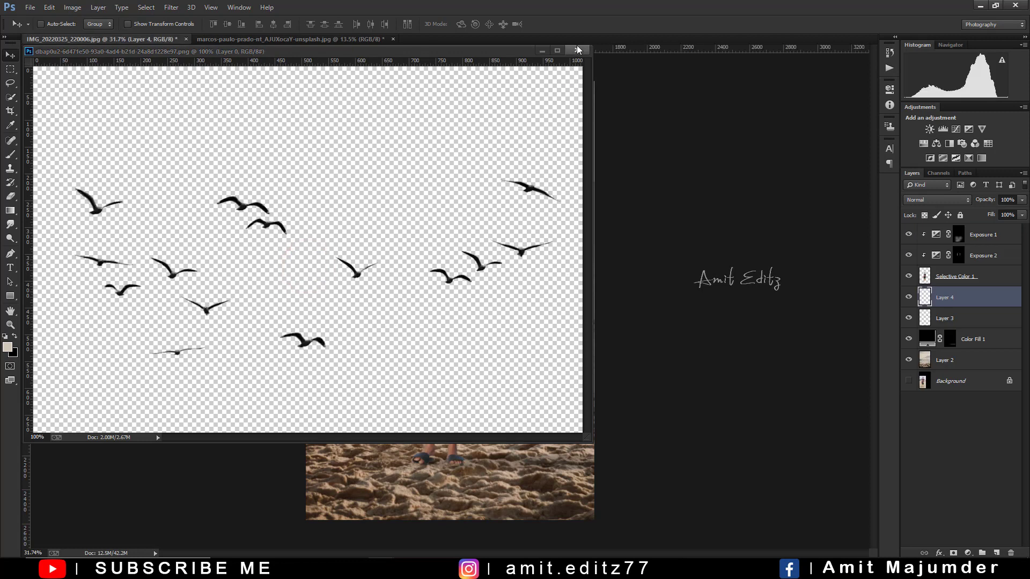
key(ctrl+w)
drag(523, 278, 472, 307)
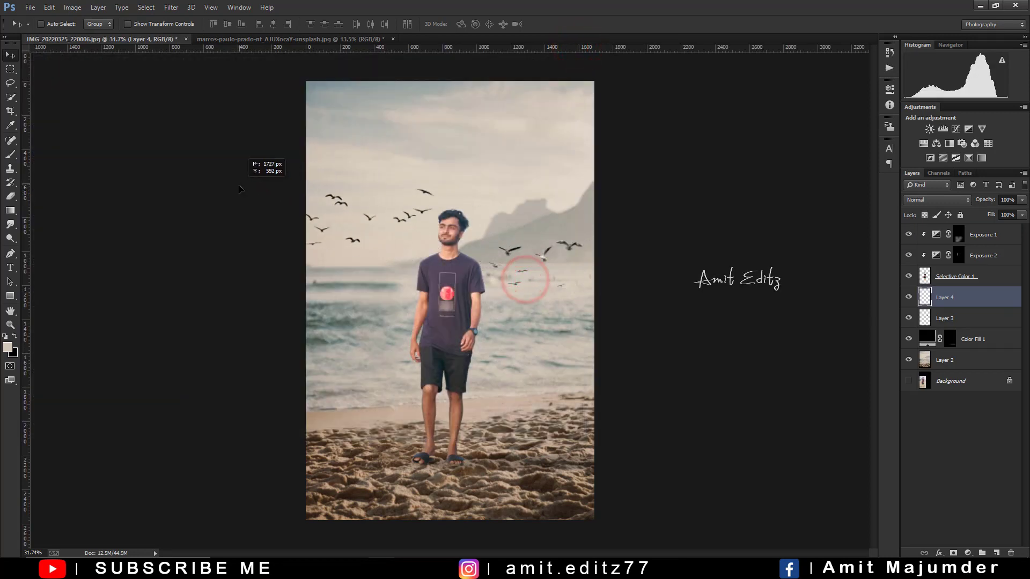
key(ctrl+t)
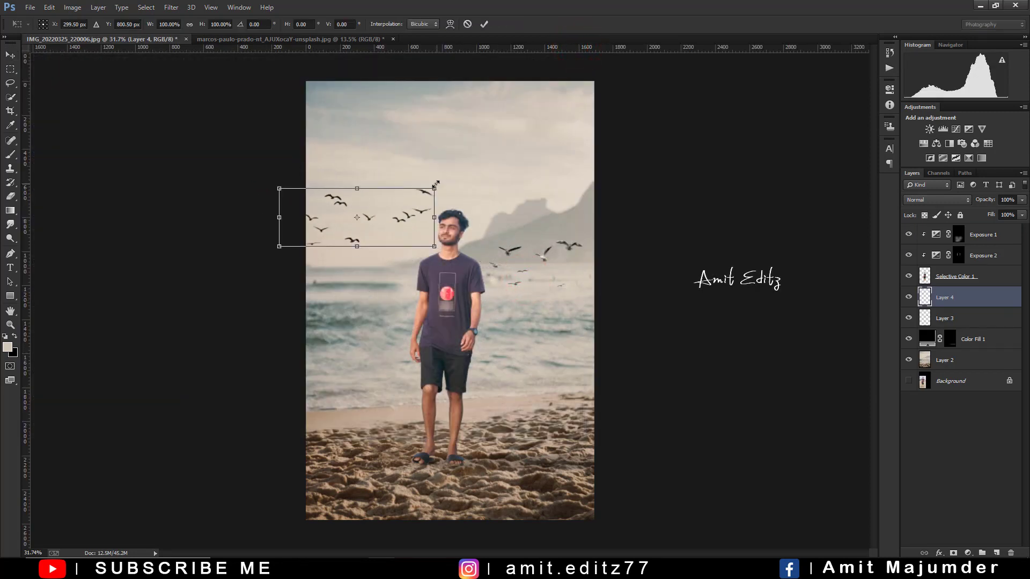
mouse_move(434, 185)
mouse_down()
mouse_move(391, 203)
mouse_move(377, 237)
mouse_move(367, 174)
mouse_up()
key(Return)
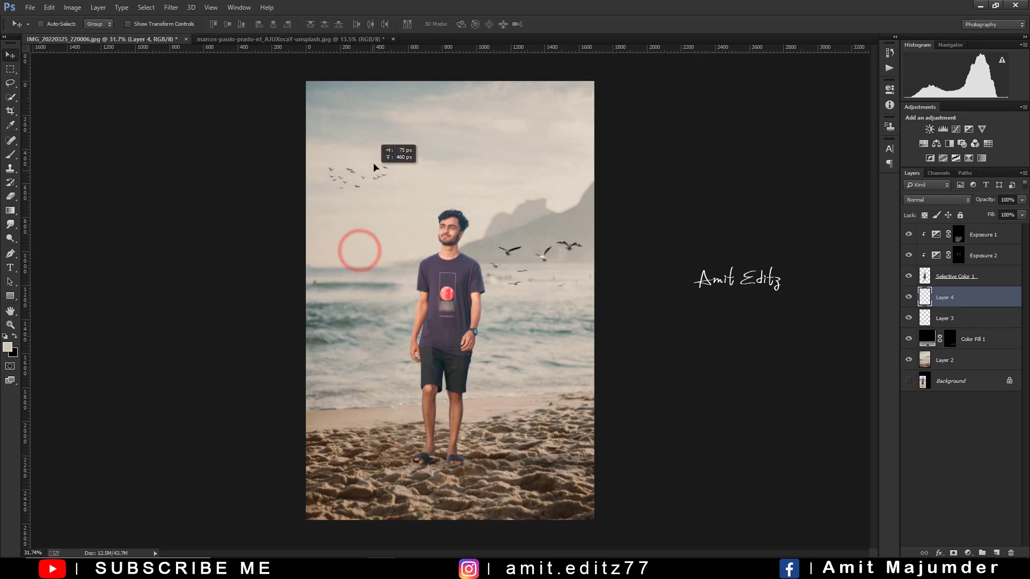
key(ctrl+minus)
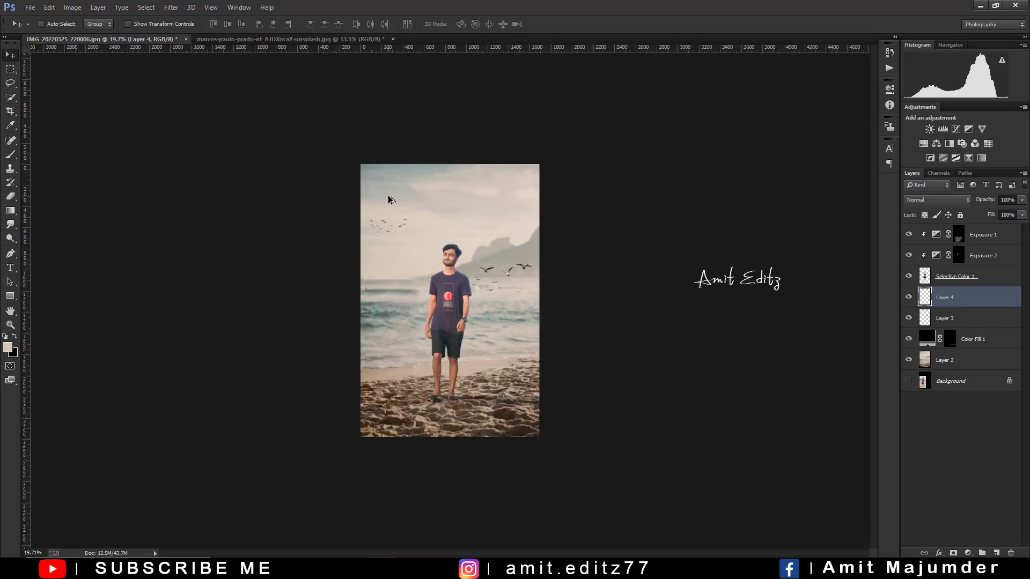
key(ctrl+plus)
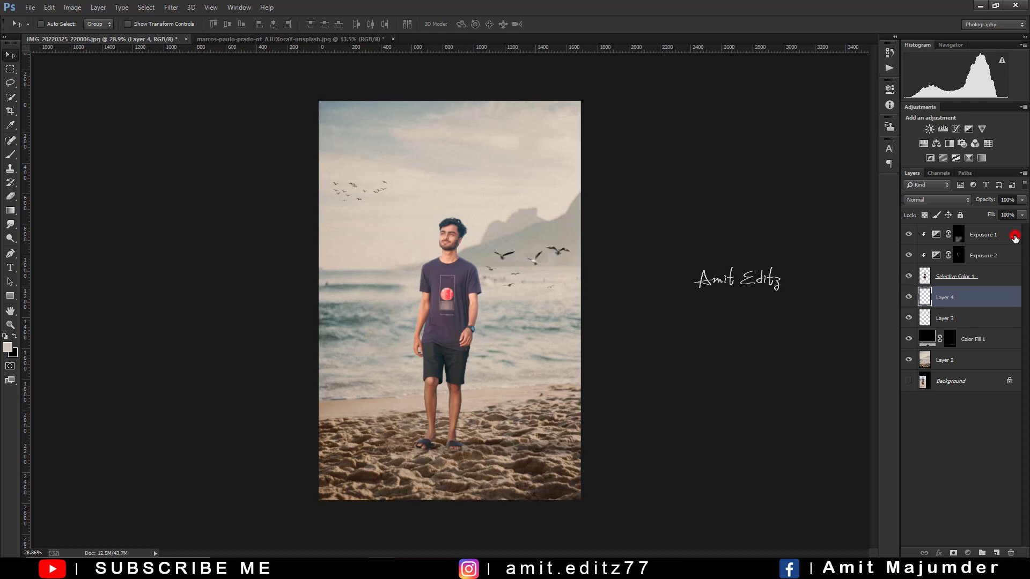
Stamp all visible layers into Layer 5 and darken the photo's bottom with a gradient
click(1015, 236)
key(ctrl+shift+alt+e)
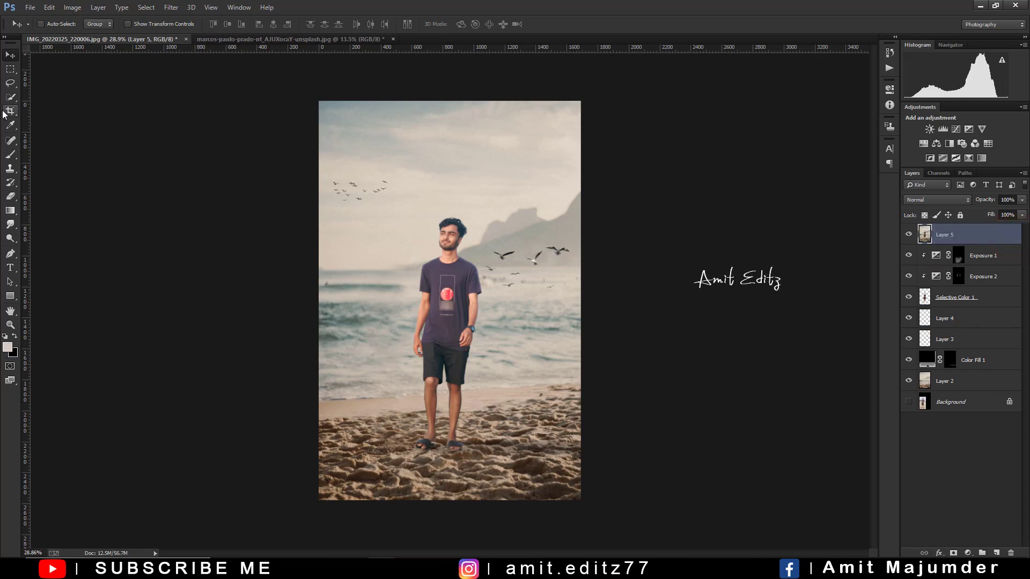
click(10, 111)
click(413, 282)
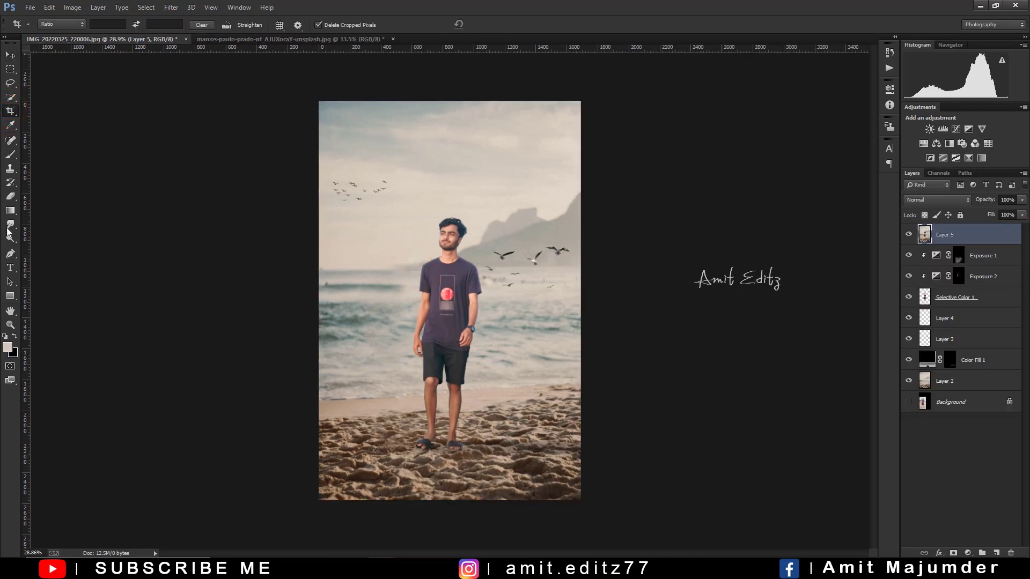
click(10, 210)
drag(385, 516, 435, 319)
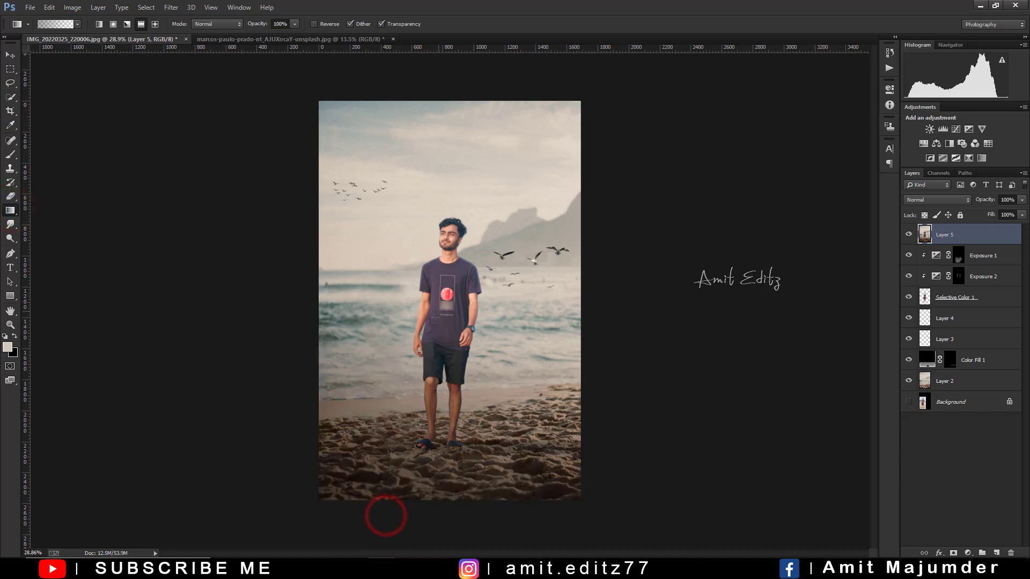
Duplicate it as Layer 5 copy and apply the Camera Raw Filter to the copy
drag(976, 235, 996, 552)
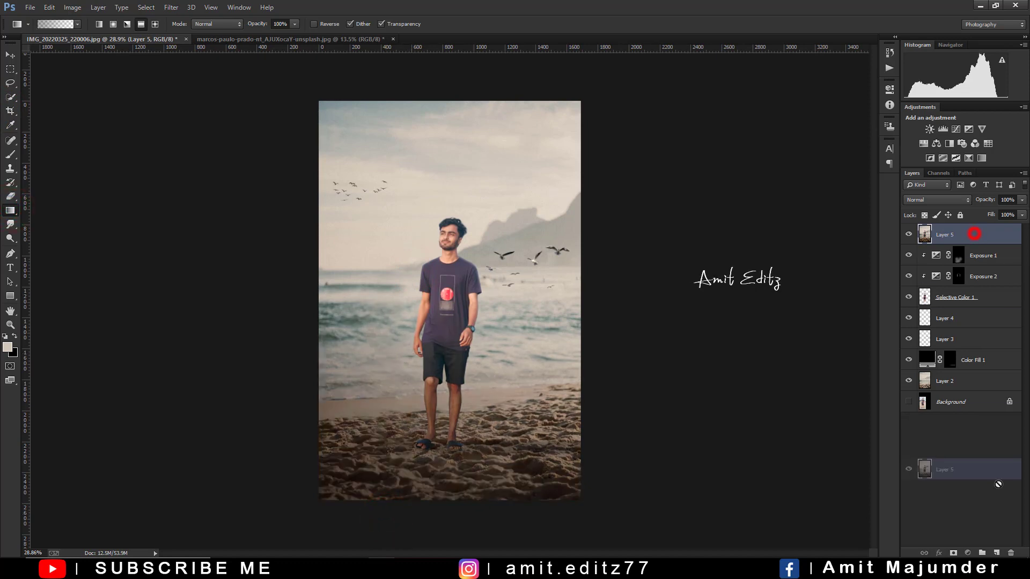
scroll(560, 274, up, 1)
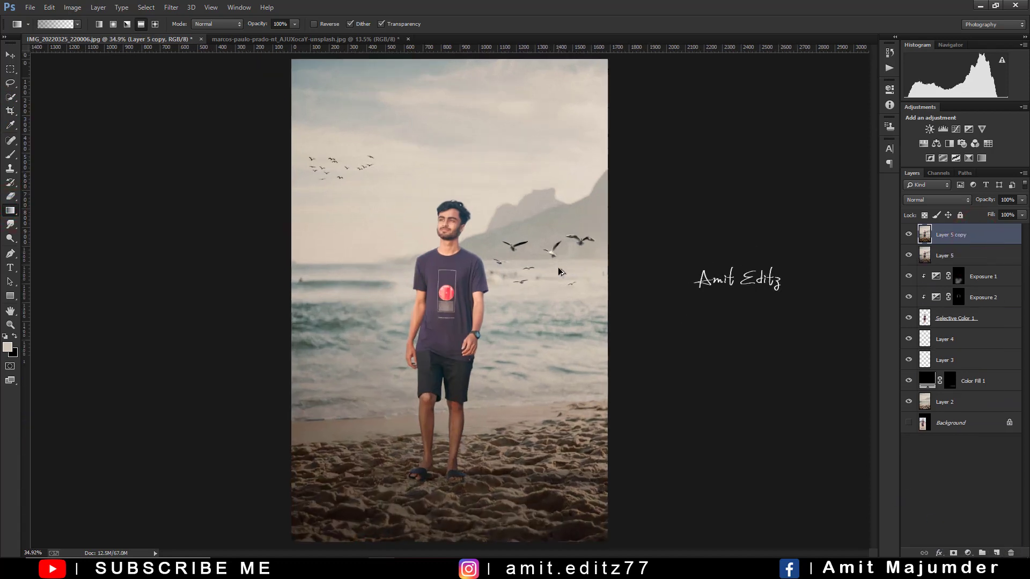
click(171, 7)
click(185, 69)
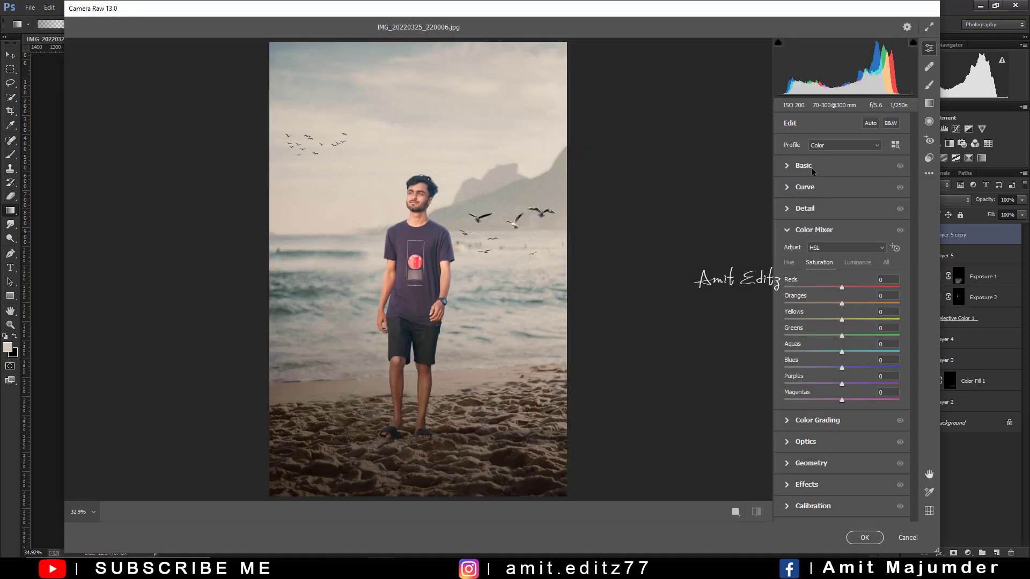
Set Contrast +23, Highlights -14 and Blacks -5 in the Basic panel, checking at 100%
click(805, 166)
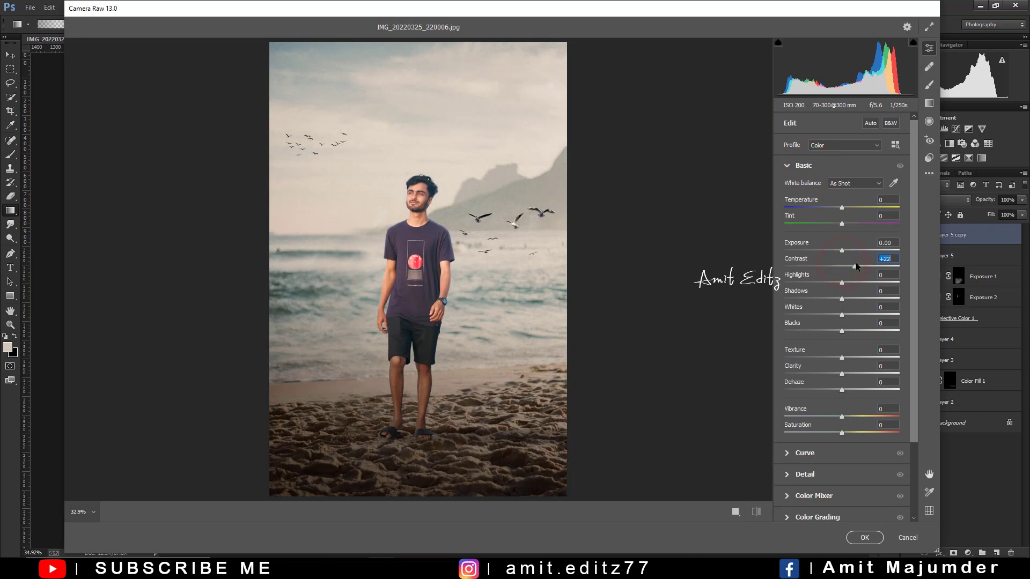
mouse_move(856, 266)
mouse_down()
mouse_move(841, 265)
mouse_move(855, 265)
mouse_move(834, 286)
mouse_up()
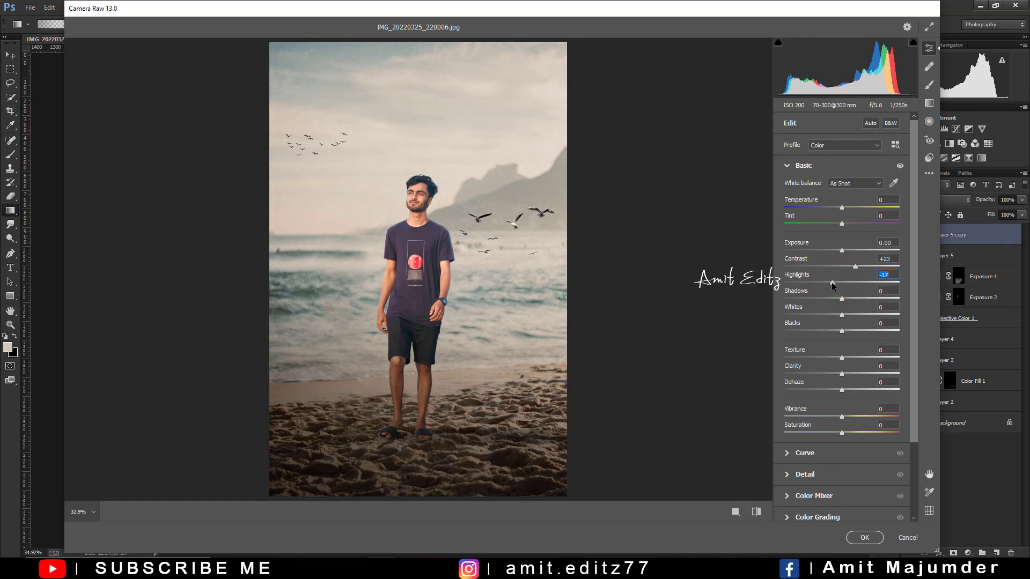
mouse_move(799, 286)
mouse_down()
mouse_move(852, 292)
mouse_move(841, 299)
mouse_up()
mouse_move(841, 330)
mouse_down()
mouse_move(828, 330)
mouse_move(841, 331)
mouse_up()
click(413, 263)
scroll(402, 184, up, 5)
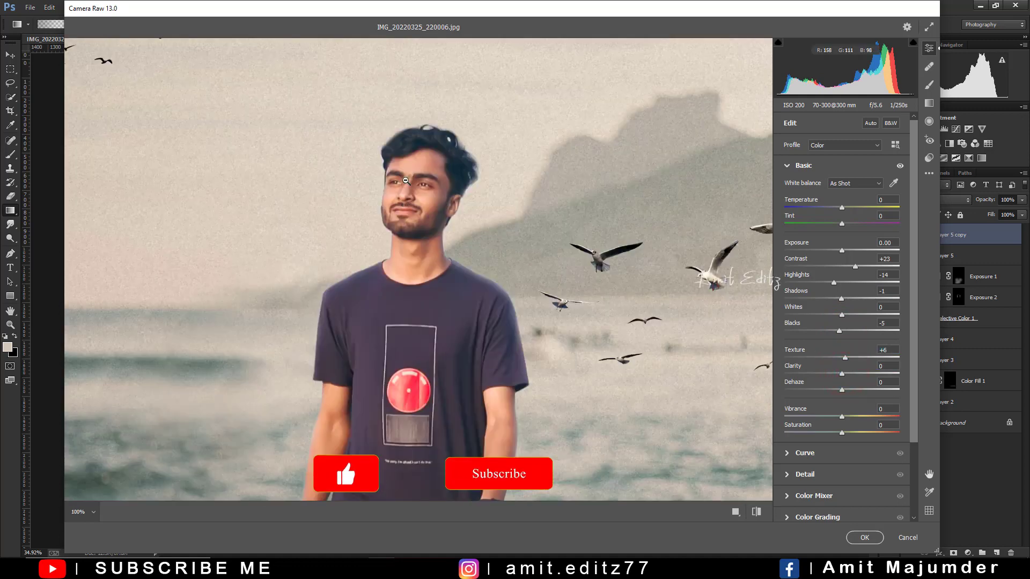
scroll(815, 409, down, 3)
Add Grain 23 in Effects, checking the face up close and the whole photo
click(814, 489)
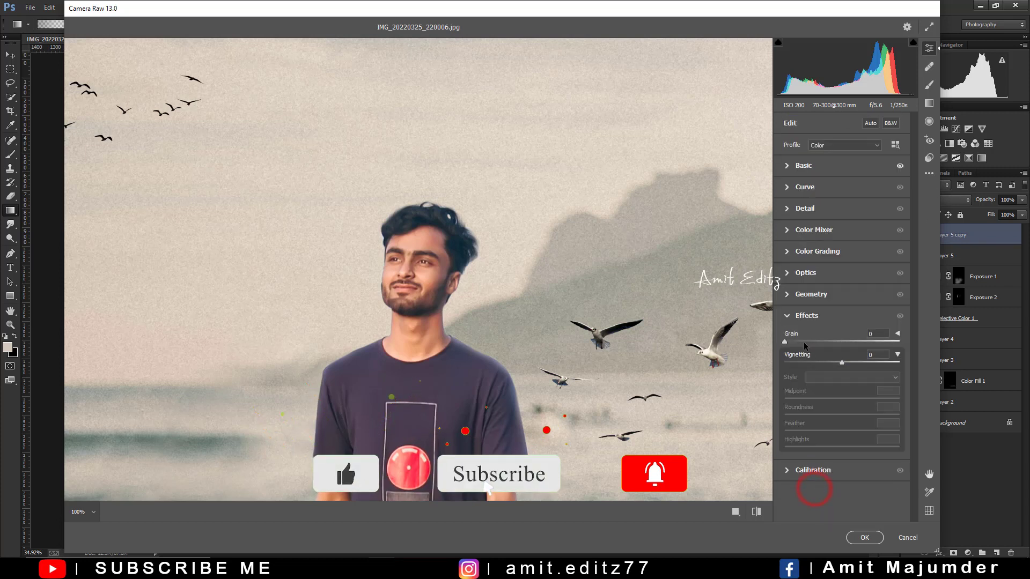
drag(787, 341, 811, 341)
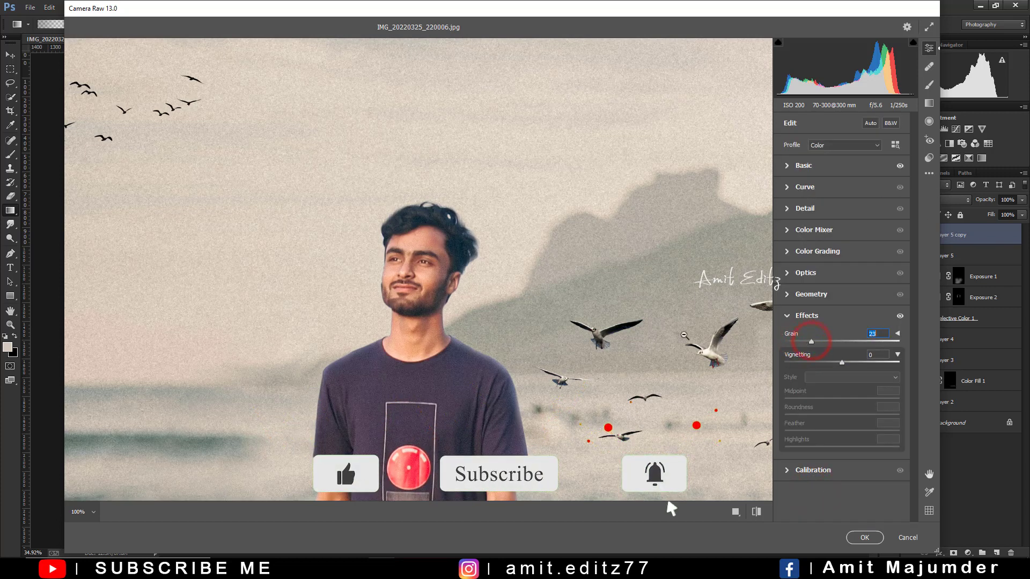
alt+click(408, 276)
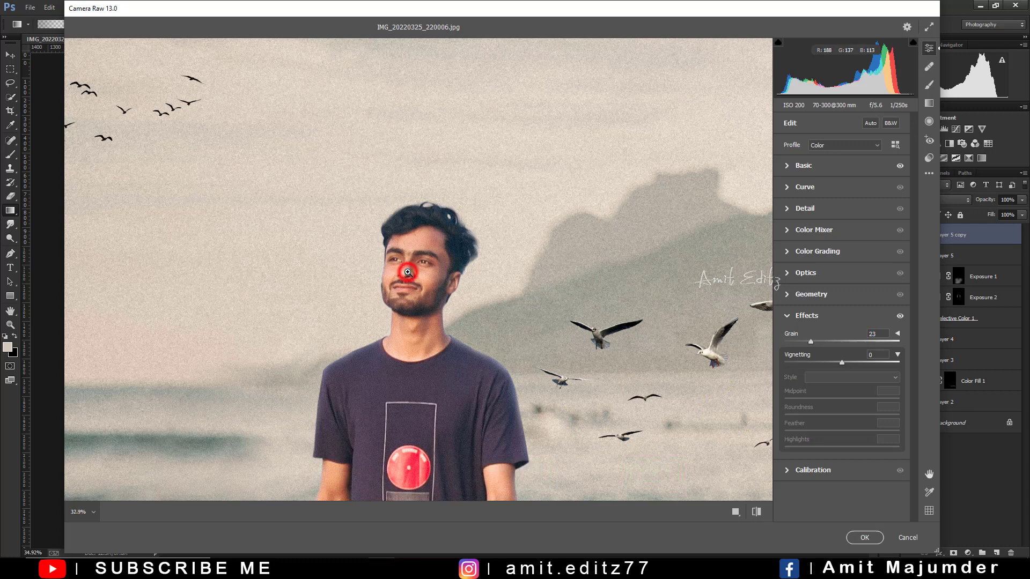
click(416, 224)
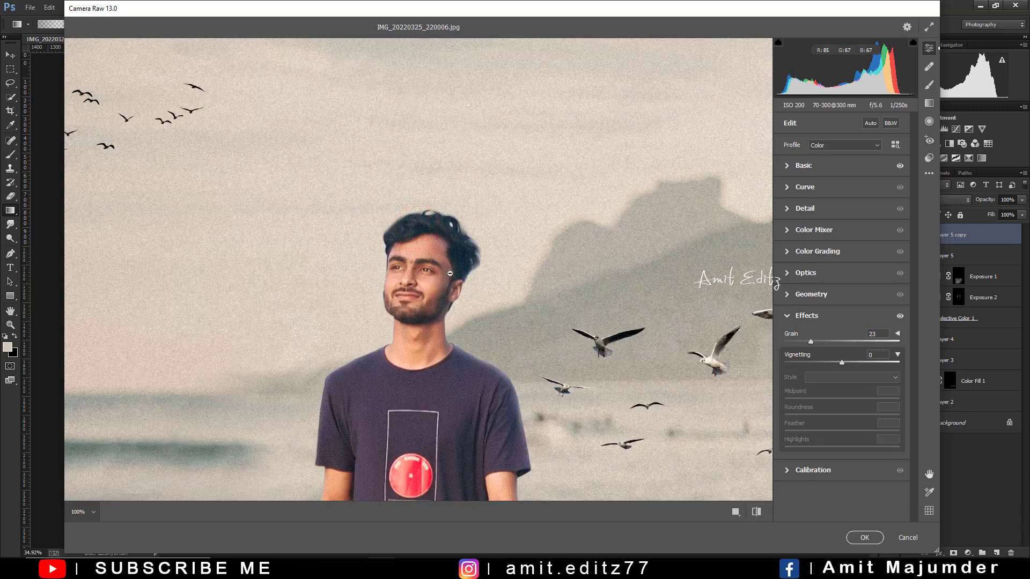
alt+click(434, 334)
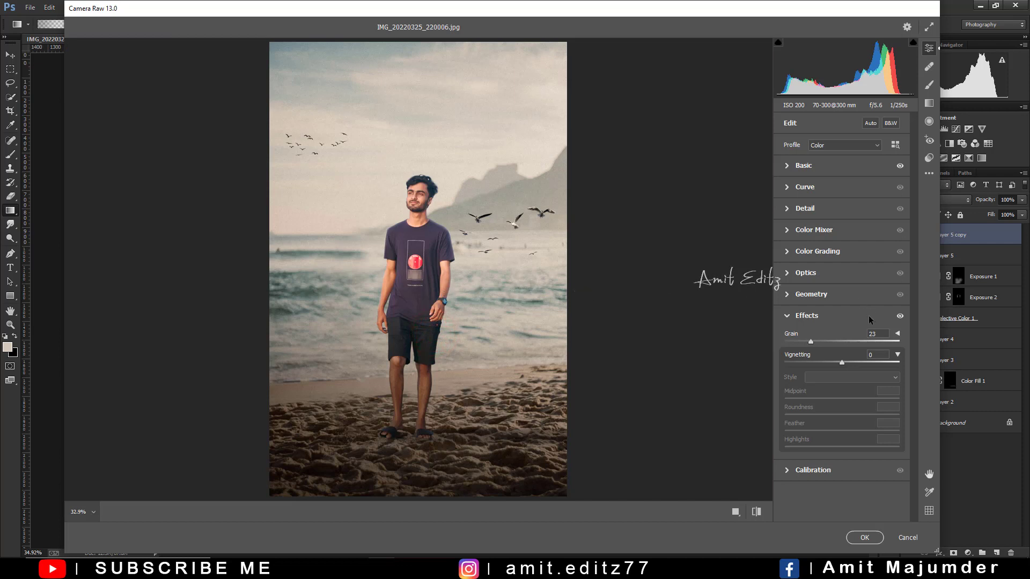
click(805, 209)
Set Sharpening 29, Noise Reduction 37 and Color Noise Reduction 20 in Detail
drag(803, 235, 806, 234)
click(798, 255)
click(479, 236)
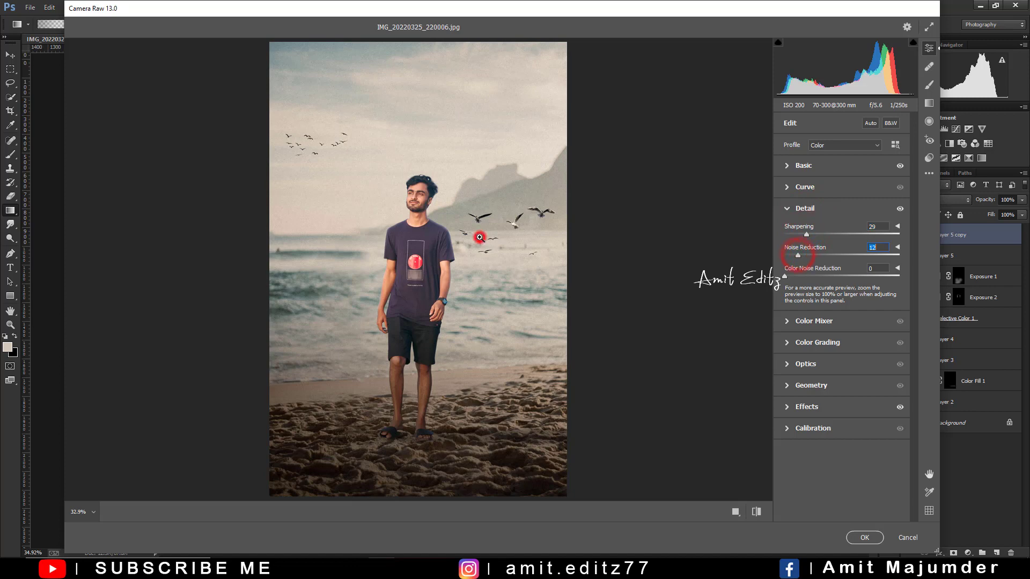
click(390, 199)
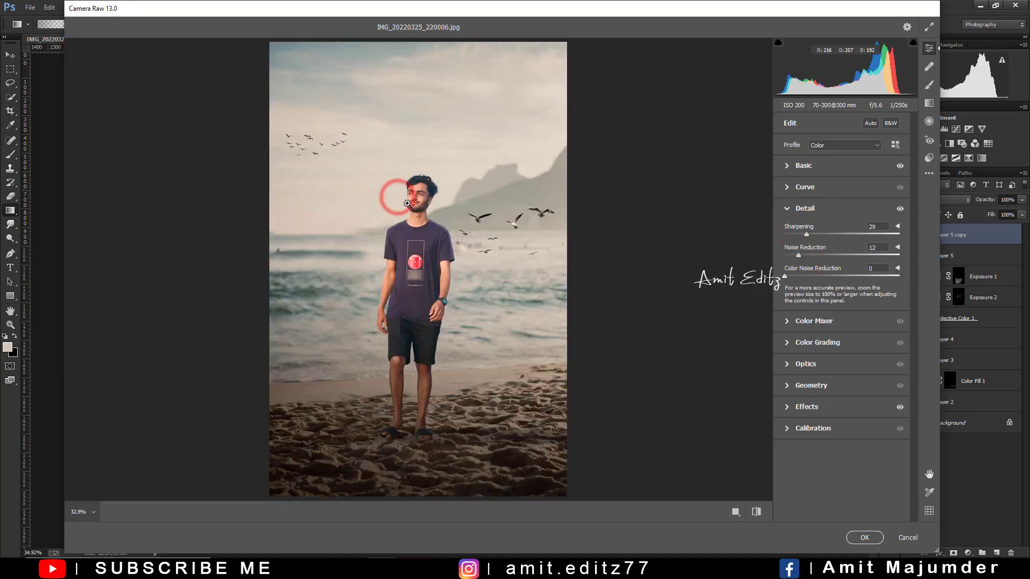
click(418, 204)
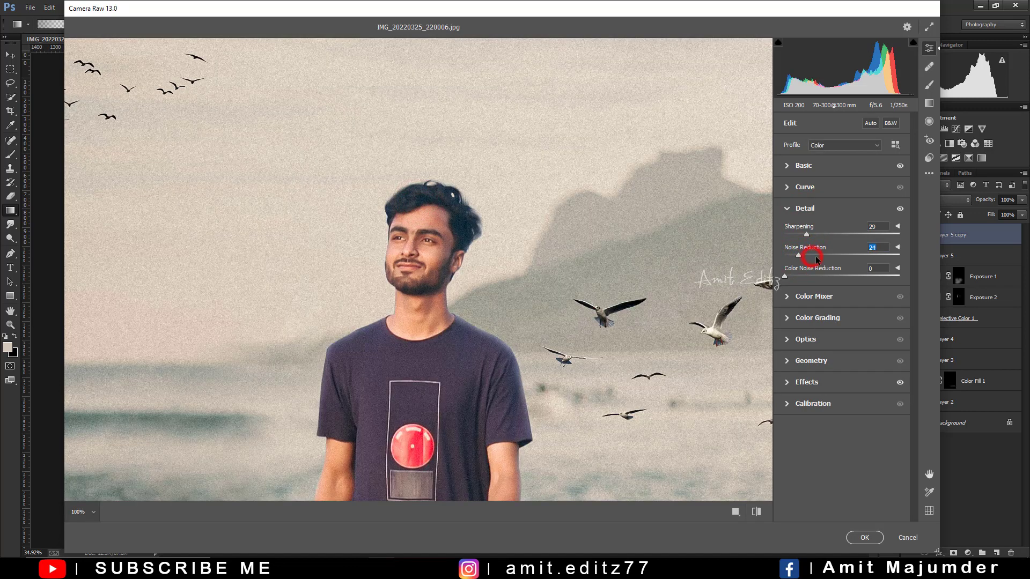
drag(817, 260, 824, 276)
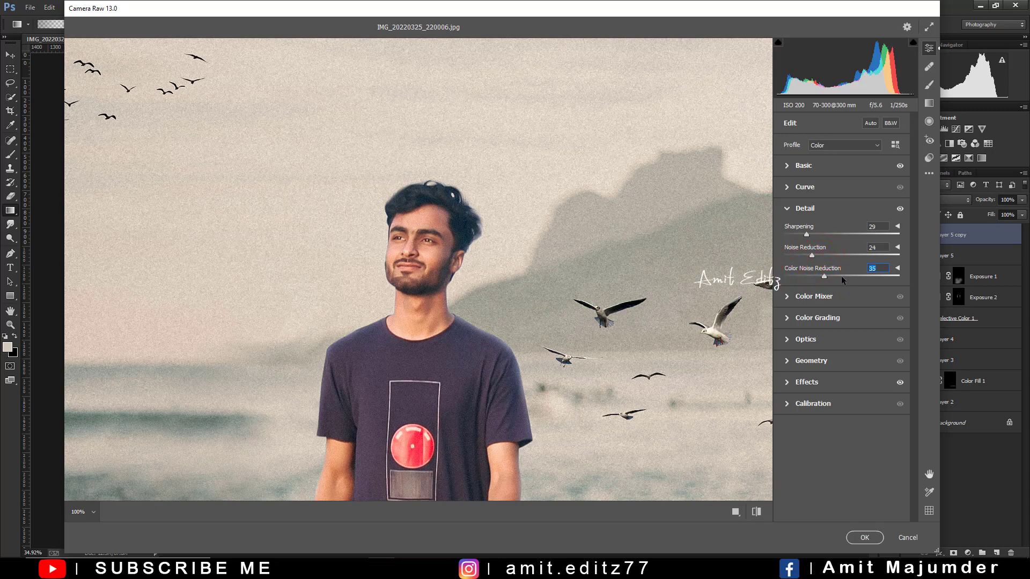
drag(846, 275, 797, 277)
click(828, 256)
click(465, 279)
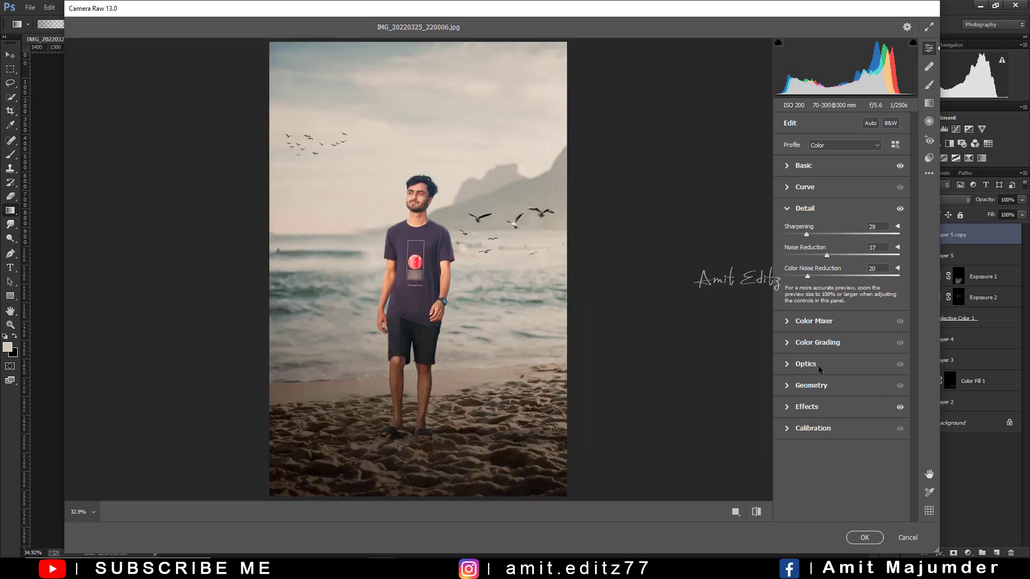
Adjust Blues hue and saturation and Aquas hue in the Color Mixer HSL sliders
click(816, 344)
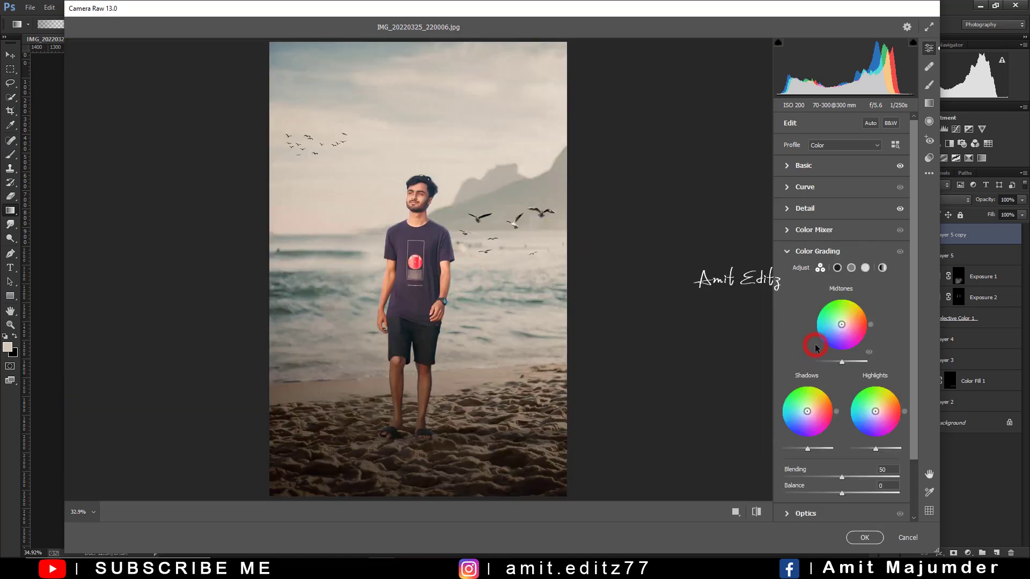
click(811, 228)
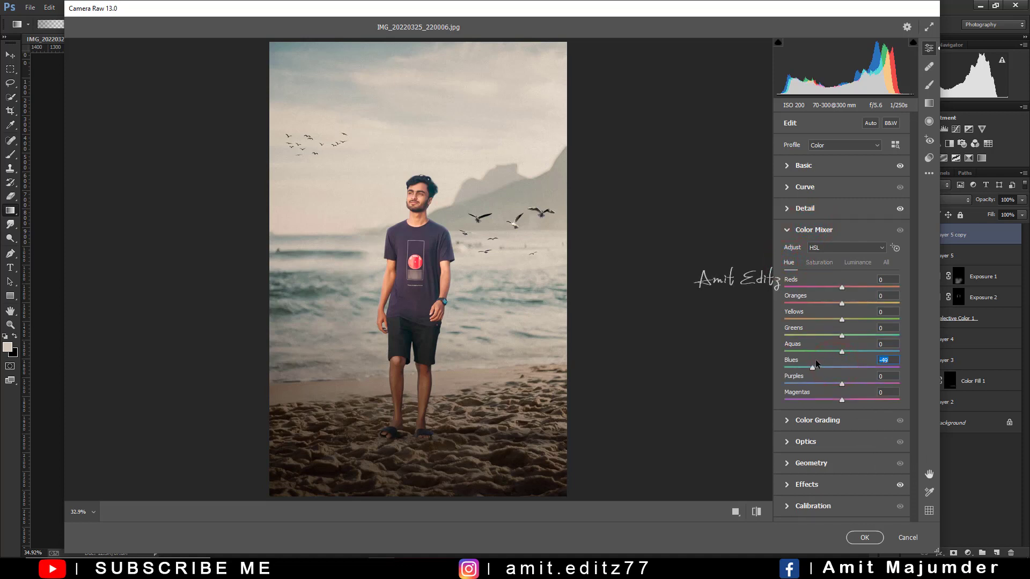
drag(812, 365, 831, 365)
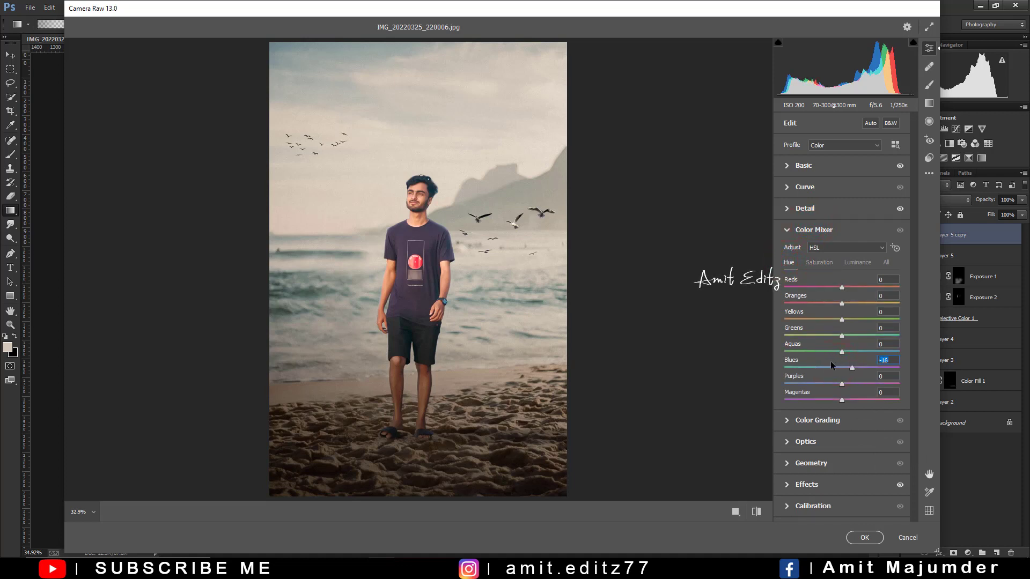
click(817, 263)
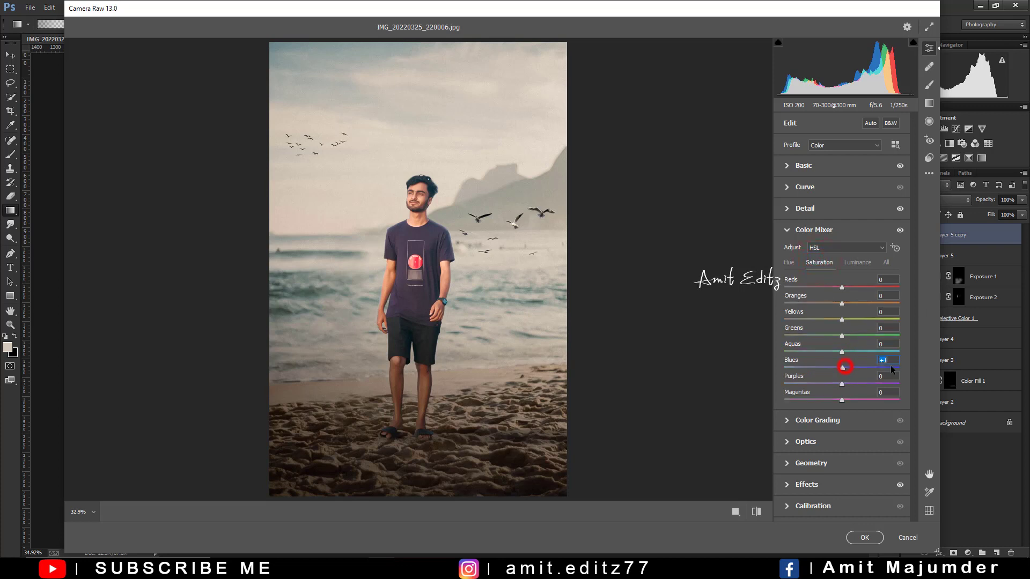
mouse_move(891, 367)
mouse_down()
mouse_move(784, 369)
mouse_move(906, 367)
mouse_up()
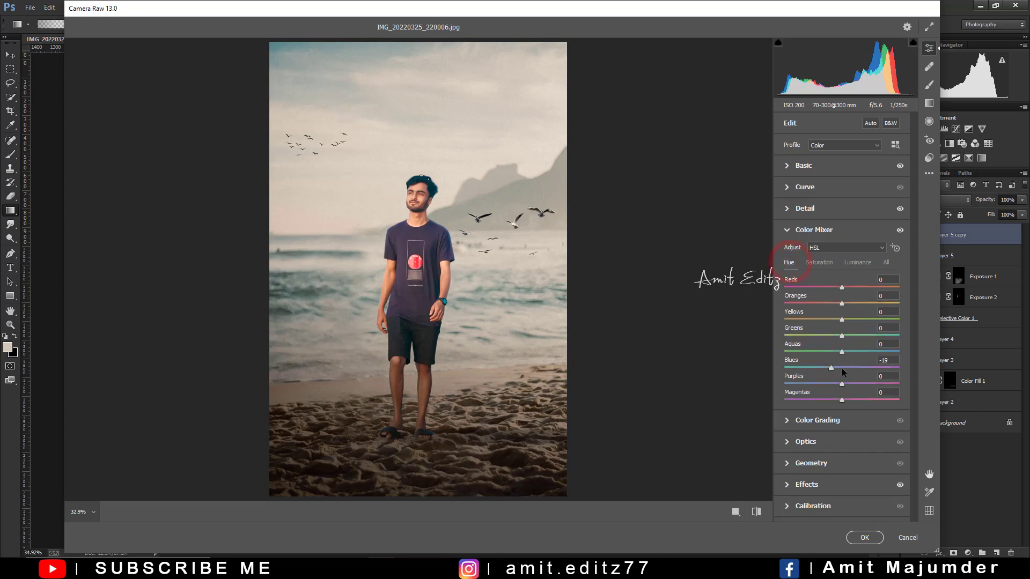
drag(850, 353, 923, 354)
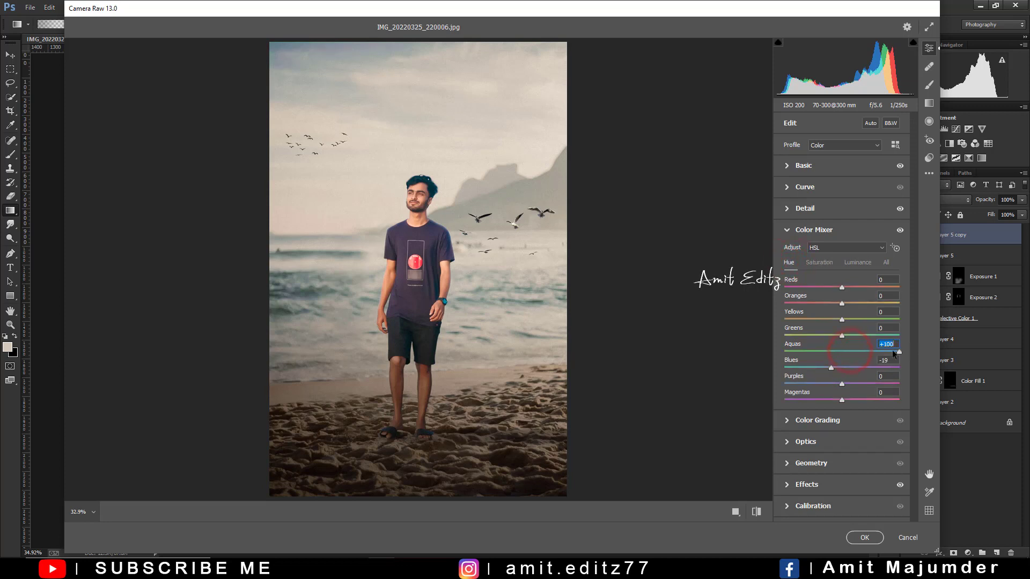
drag(786, 352, 784, 352)
click(852, 368)
click(813, 188)
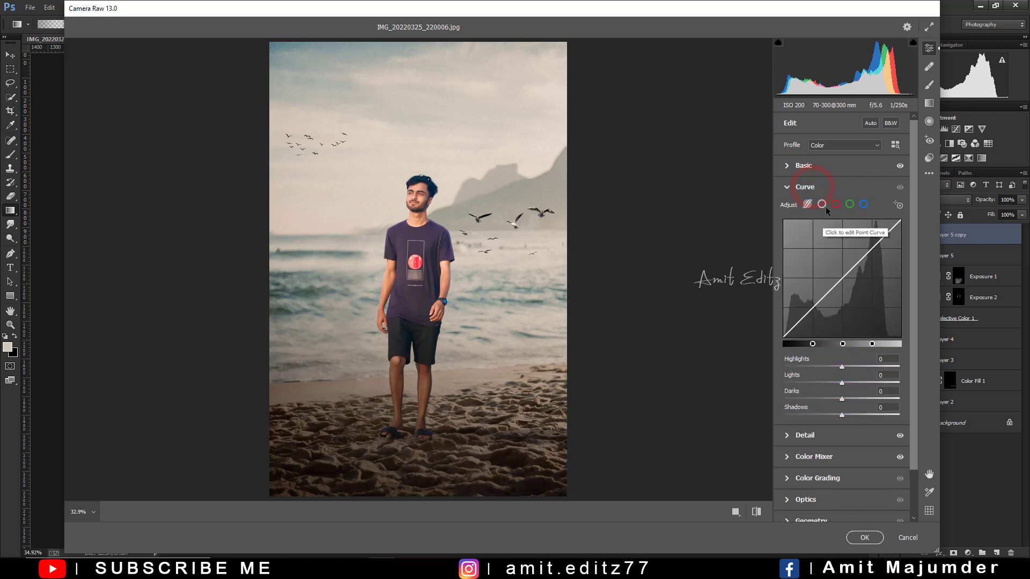
Lift the point curve's black point (19→22) and lower the Blue channel highlight to 249
click(814, 308)
drag(783, 337, 792, 326)
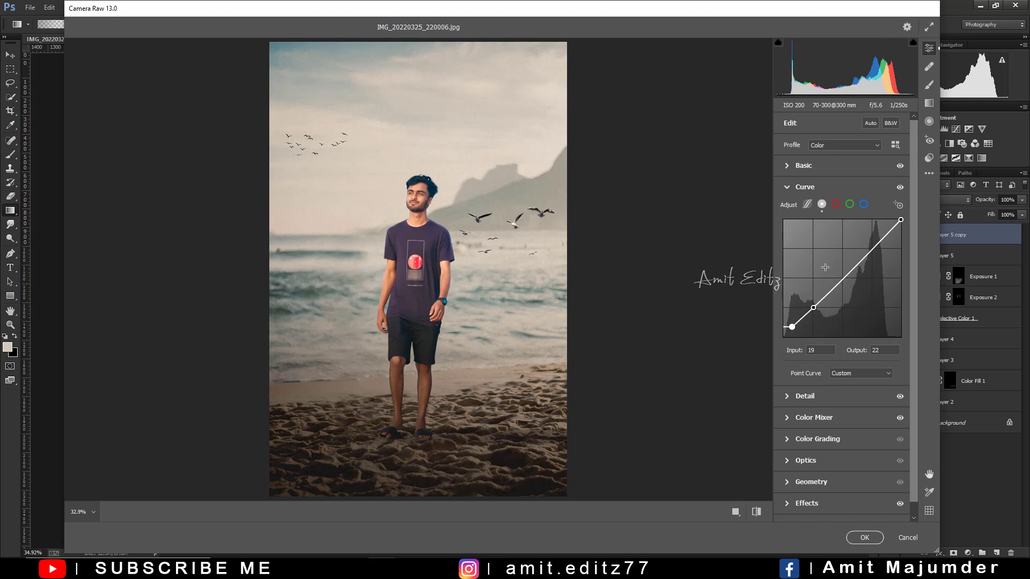
click(865, 204)
drag(901, 220, 901, 222)
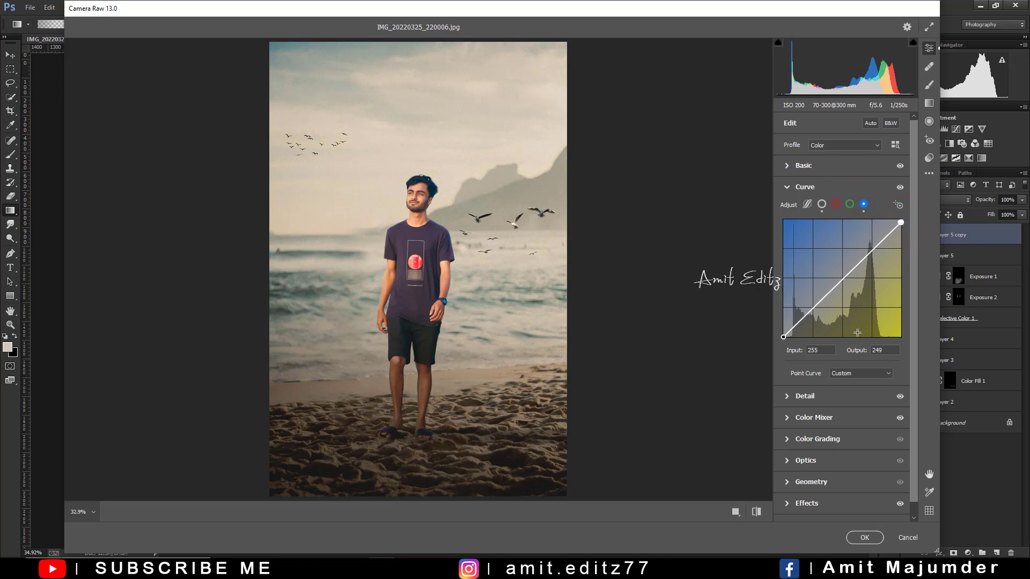
click(825, 440)
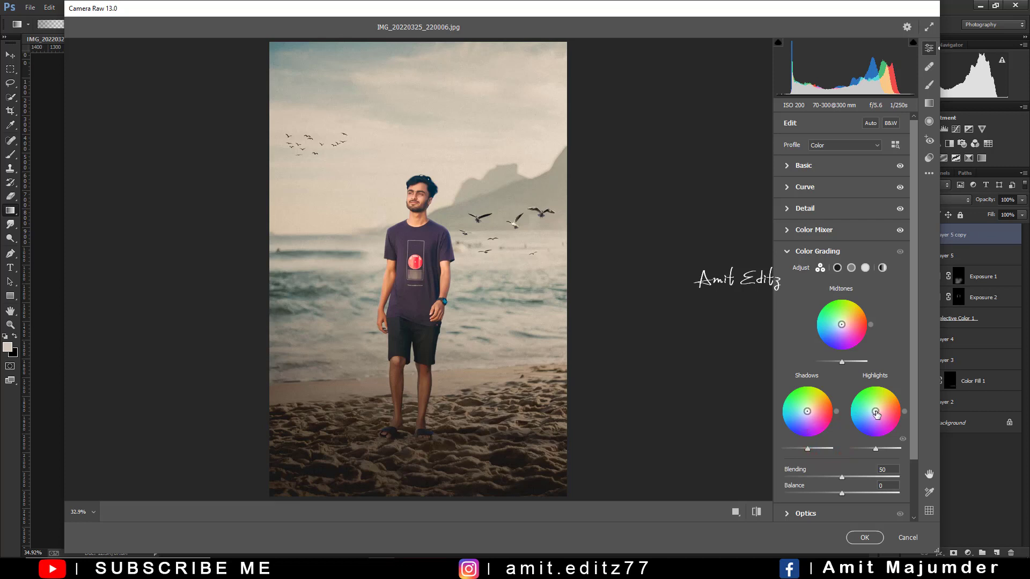
Warm the highlights slightly and tint the shadows faint teal (Hue 162, Saturation 7)
drag(876, 415, 872, 412)
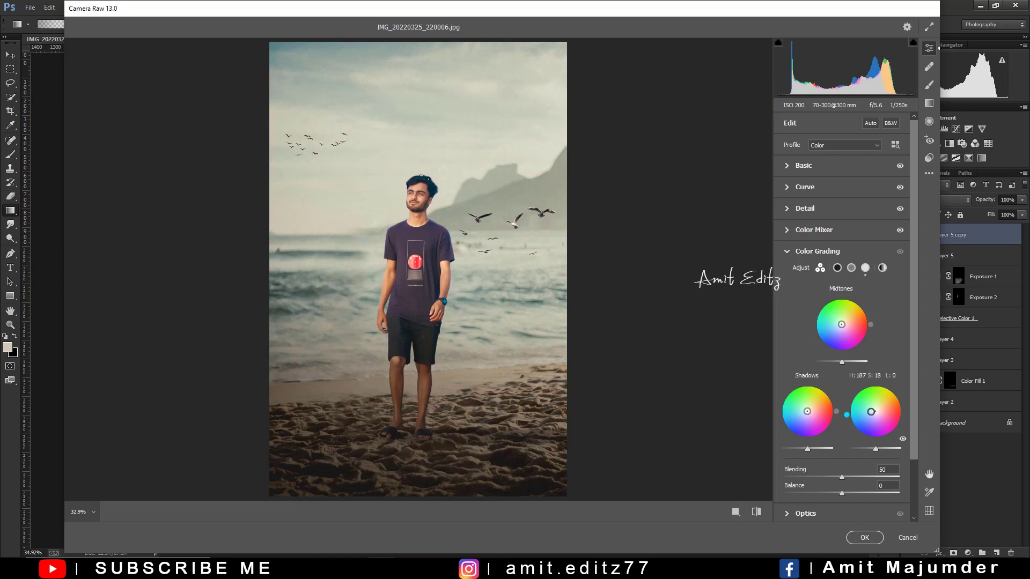
drag(871, 411, 880, 408)
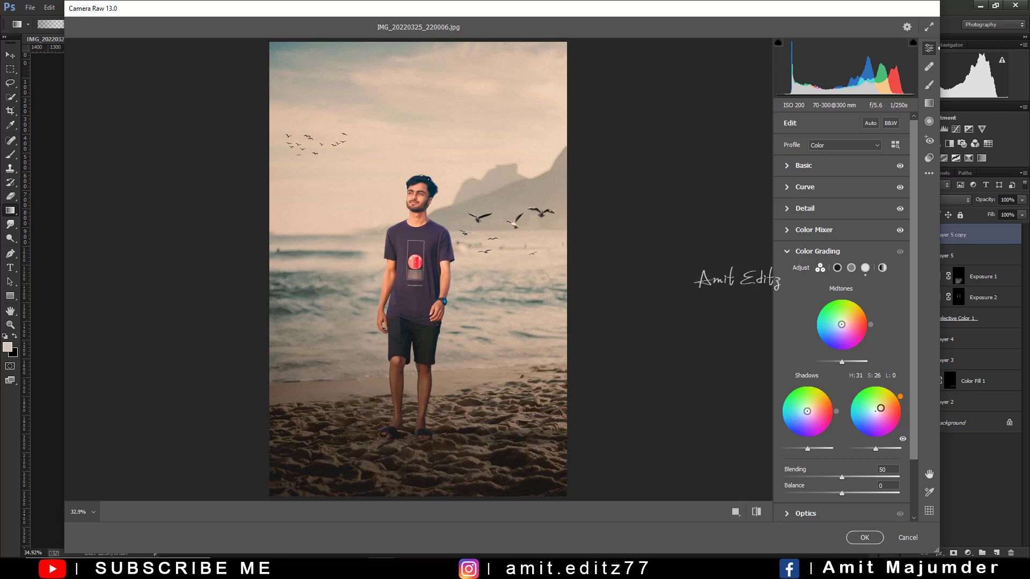
drag(880, 409, 878, 409)
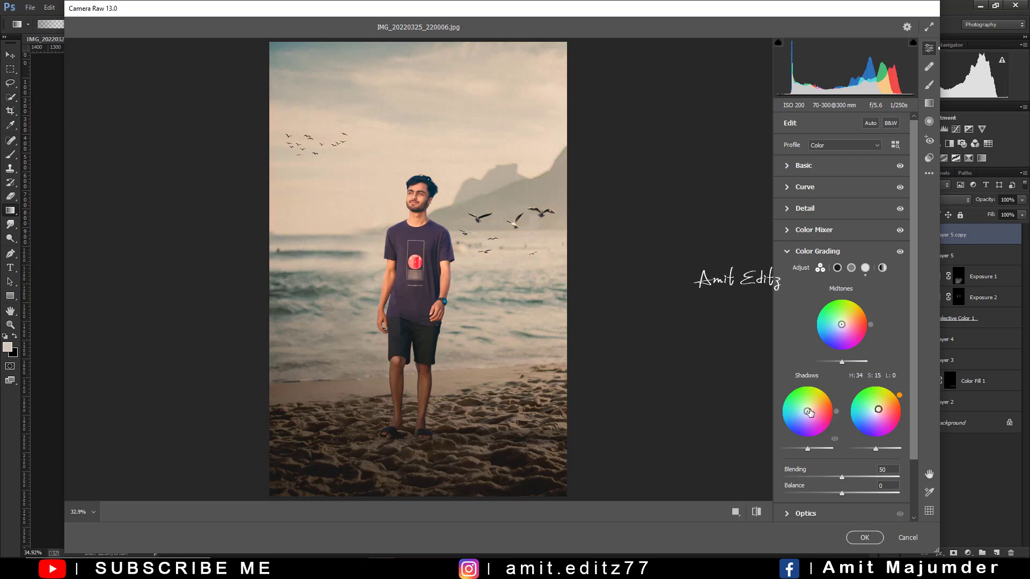
scroll(839, 487, down, 1)
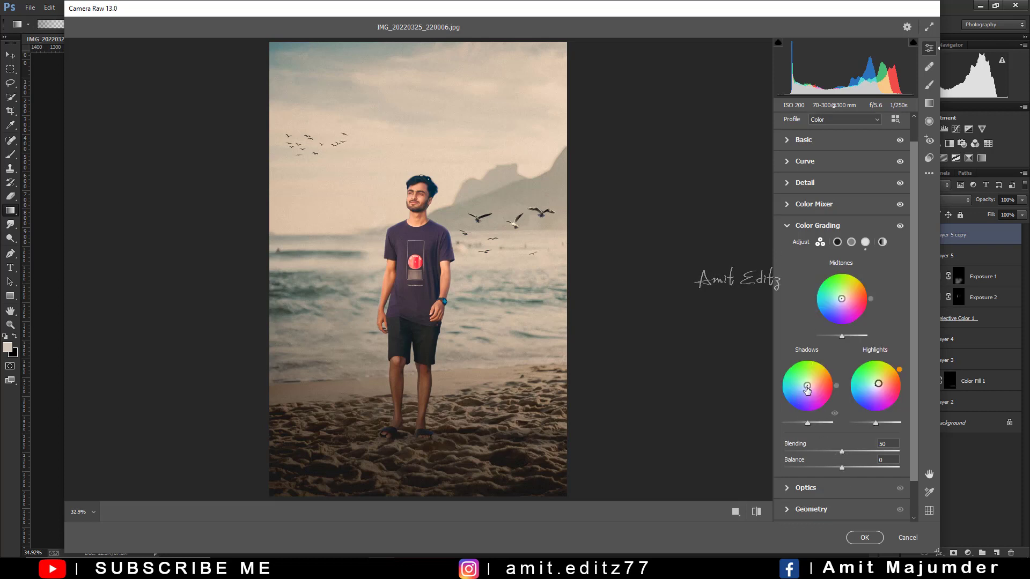
drag(807, 390, 805, 385)
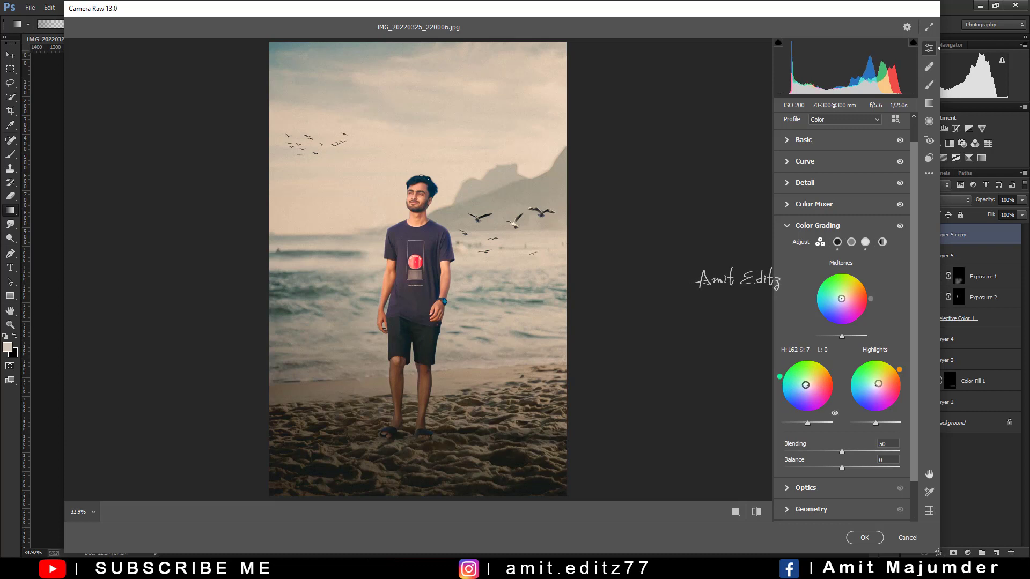
drag(808, 390, 809, 390)
Add a -23 vignette with Midpoint 44, Roundness -6 and Feather 51, then apply Camera Raw
scroll(815, 429, down, 3)
click(822, 488)
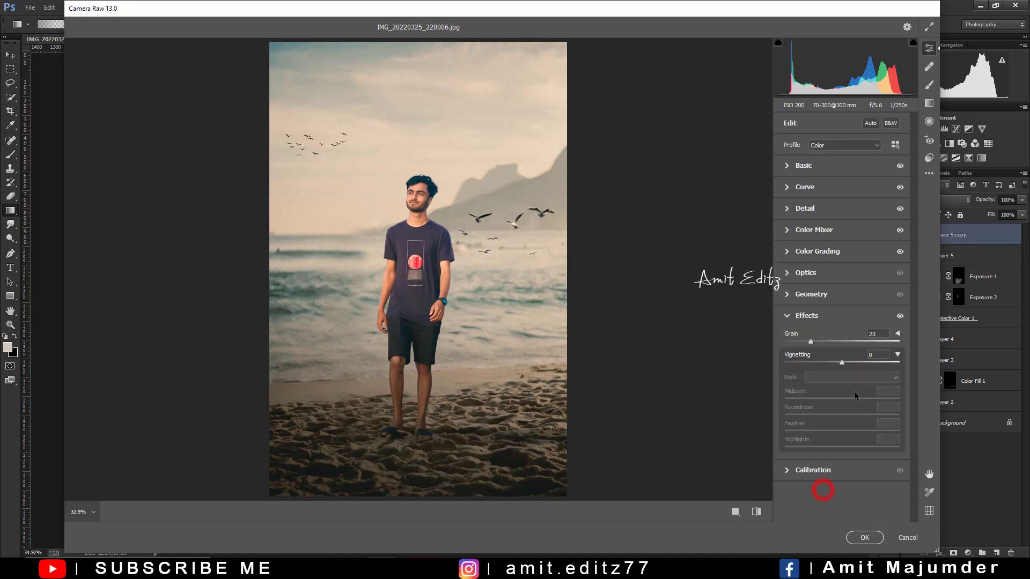
drag(842, 362, 828, 362)
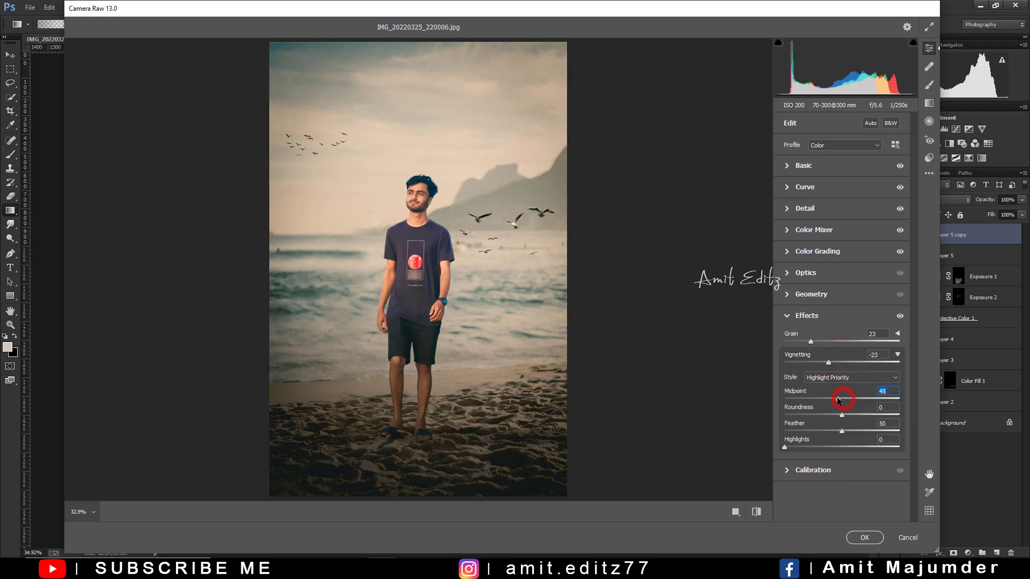
drag(838, 400, 835, 400)
click(862, 538)
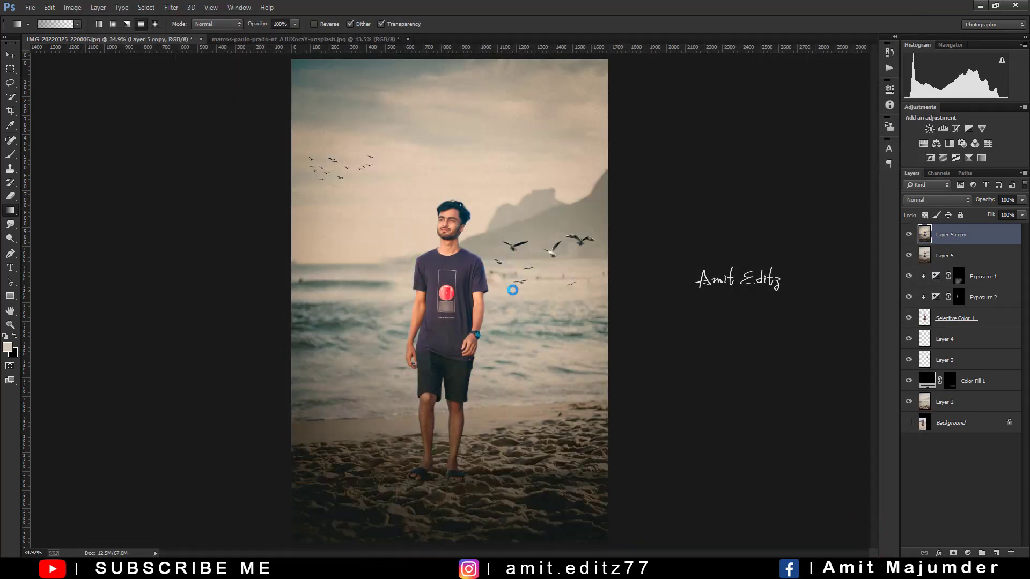
Duplicate Layer 5 copy and add a Selective Color layer tweaking Blacks (Cyan +2, Magenta -2, Yellow +1)
drag(960, 235, 966, 553)
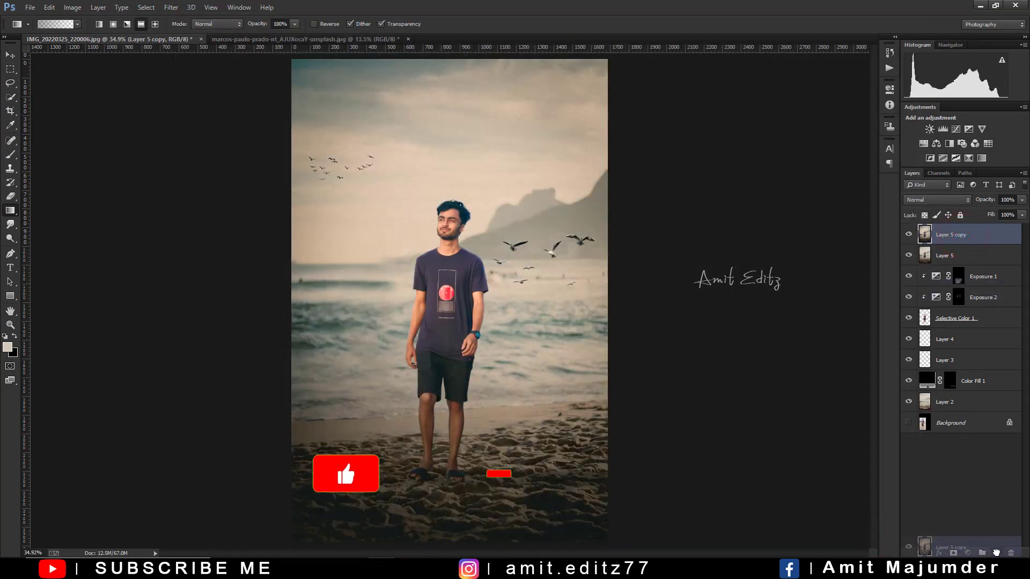
click(966, 553)
click(926, 537)
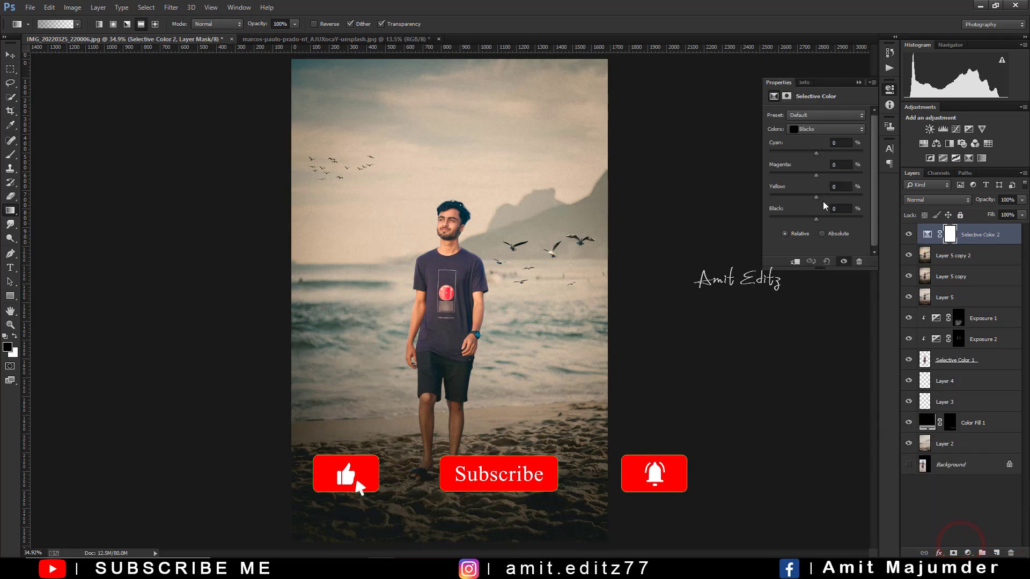
drag(815, 198, 817, 199)
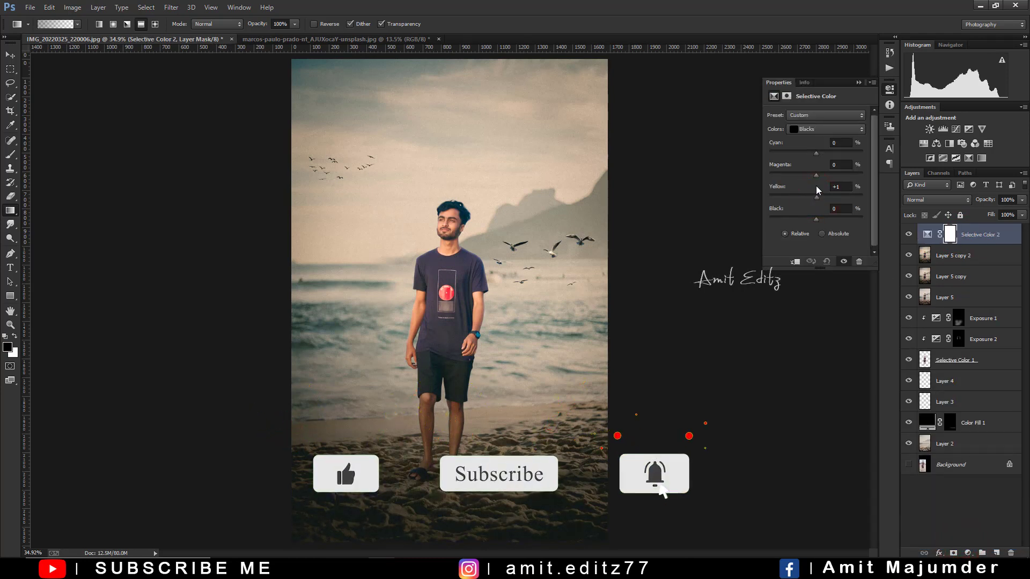
mouse_move(814, 174)
mouse_down()
mouse_move(823, 179)
mouse_move(821, 156)
mouse_up()
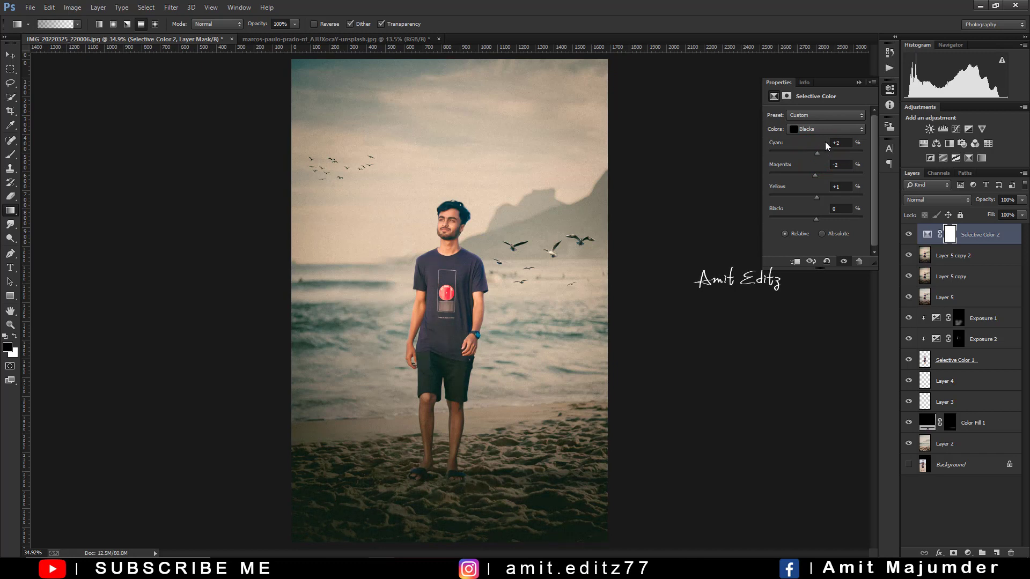
Merge Selective Color 2 with Layer 5 copy 2 and duplicate the merged layer
click(858, 83)
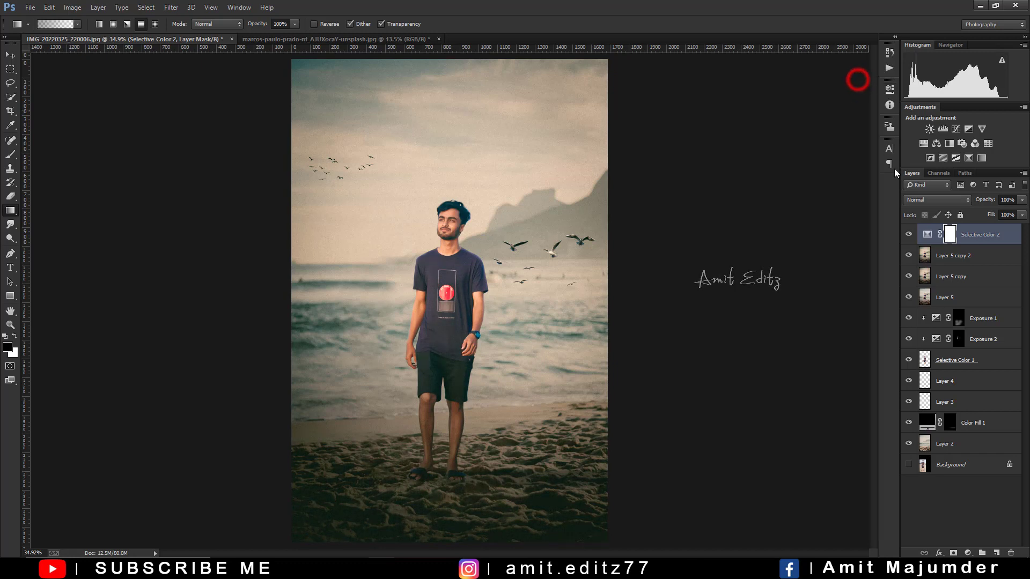
ctrl+click(960, 255)
right_click(960, 255)
click(816, 389)
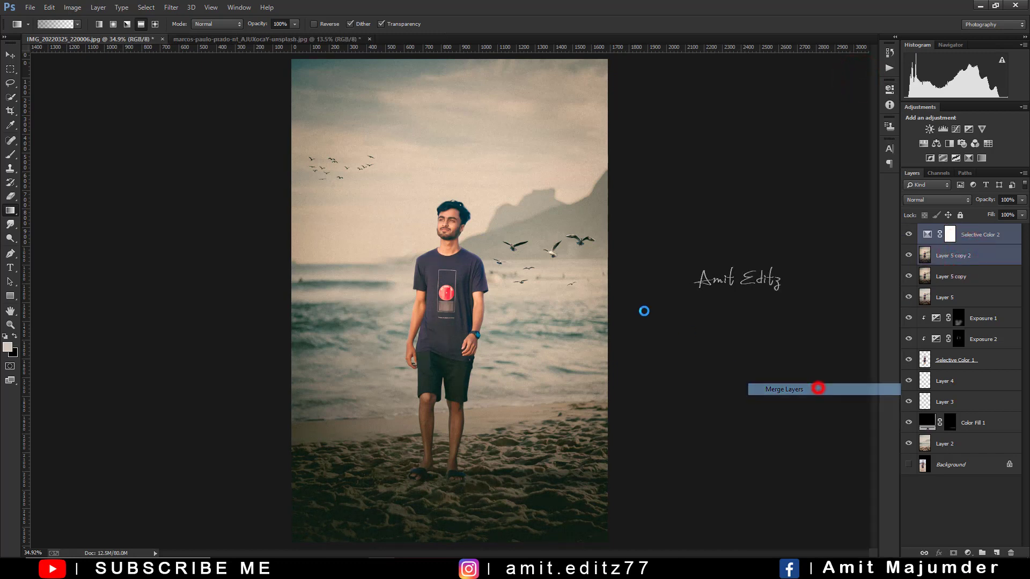
drag(952, 245, 997, 553)
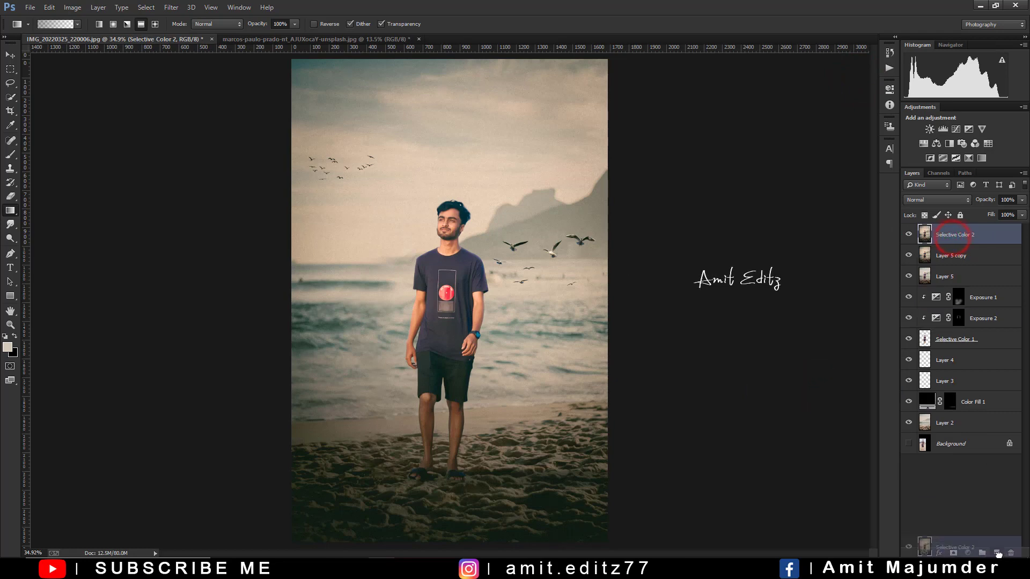
Dodge the man's cheek, forehead and neck with a small 13% Midtones brush
click(10, 238)
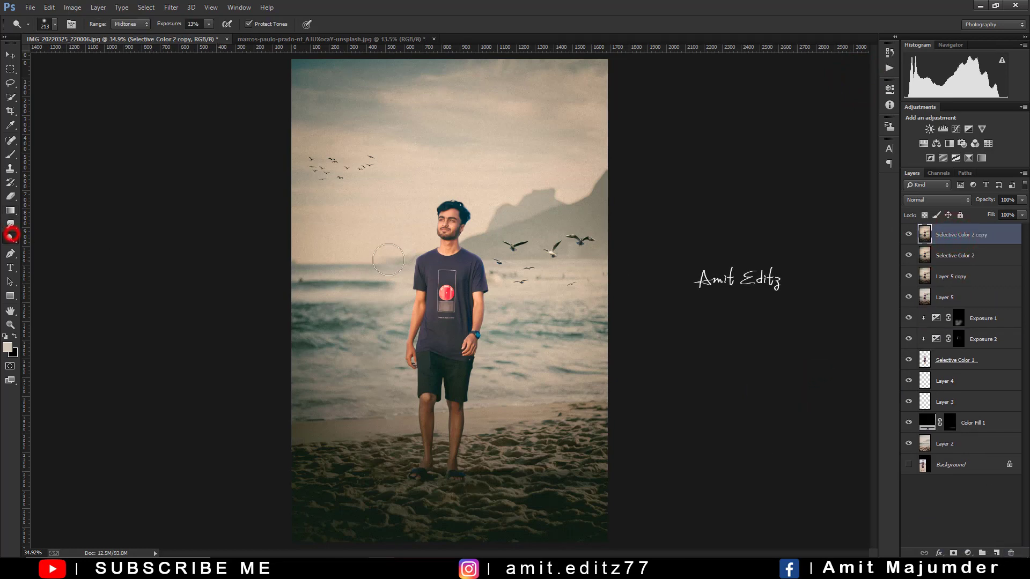
scroll(432, 194, up, 2)
scroll(432, 194, up, 2)
scroll(433, 194, up, 3)
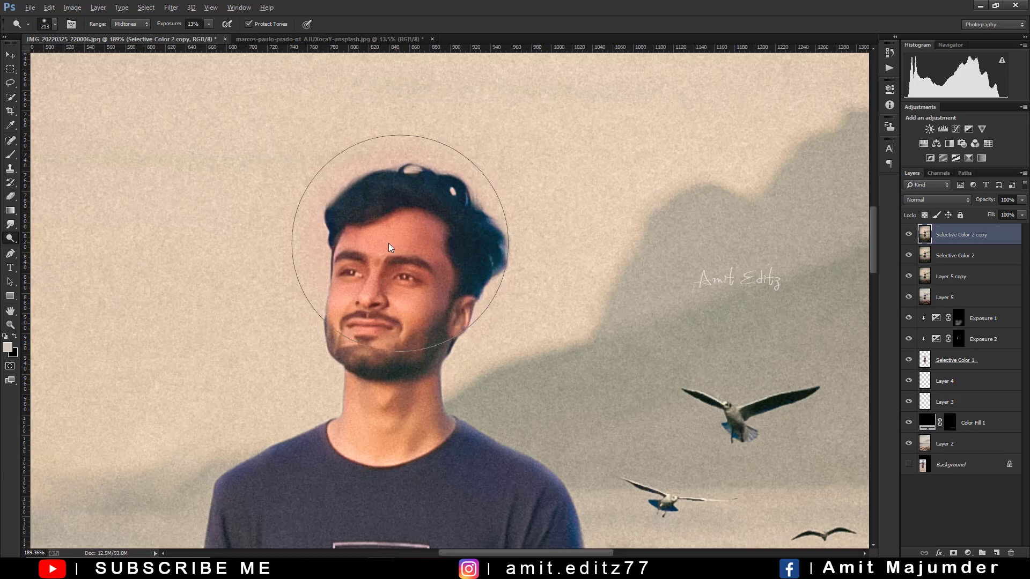
drag(400, 244, 303, 245)
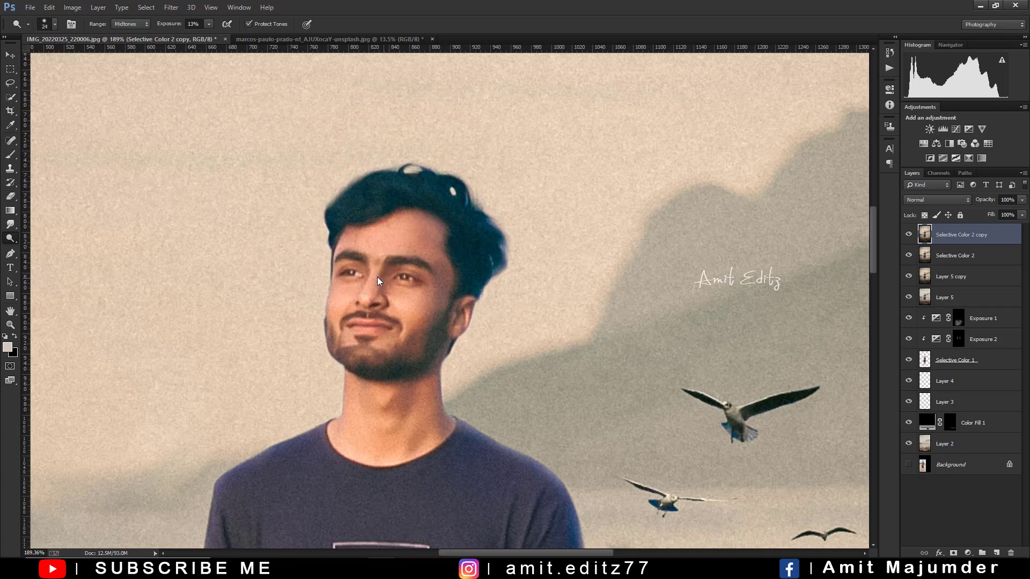
mouse_move(375, 269)
mouse_down()
mouse_move(364, 269)
mouse_move(384, 269)
mouse_up()
drag(409, 306, 413, 292)
drag(391, 230, 441, 279)
scroll(440, 279, down, 4)
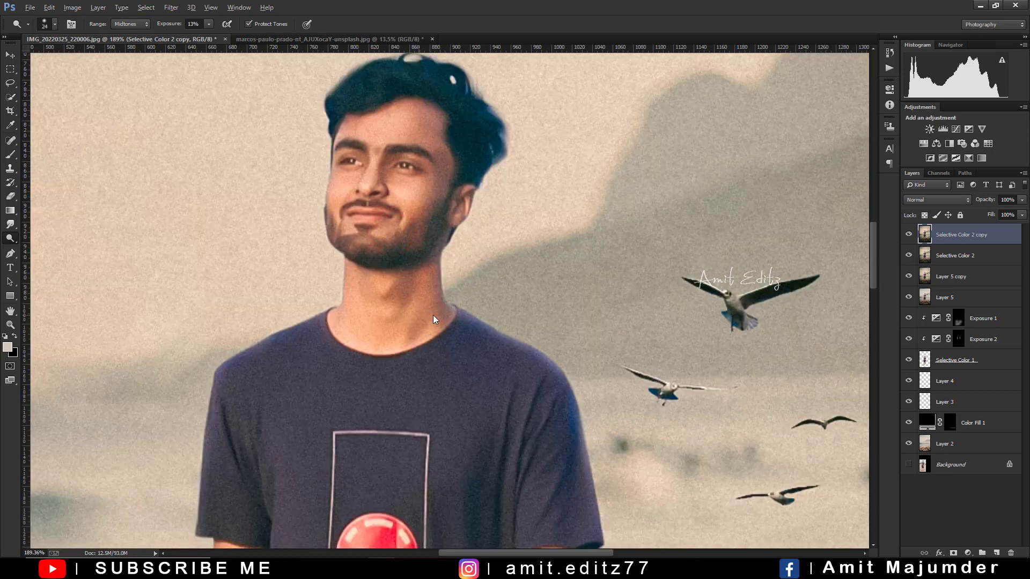
click(410, 294)
Dodge the man's forearms and legs down the shins
scroll(400, 325, down, 2)
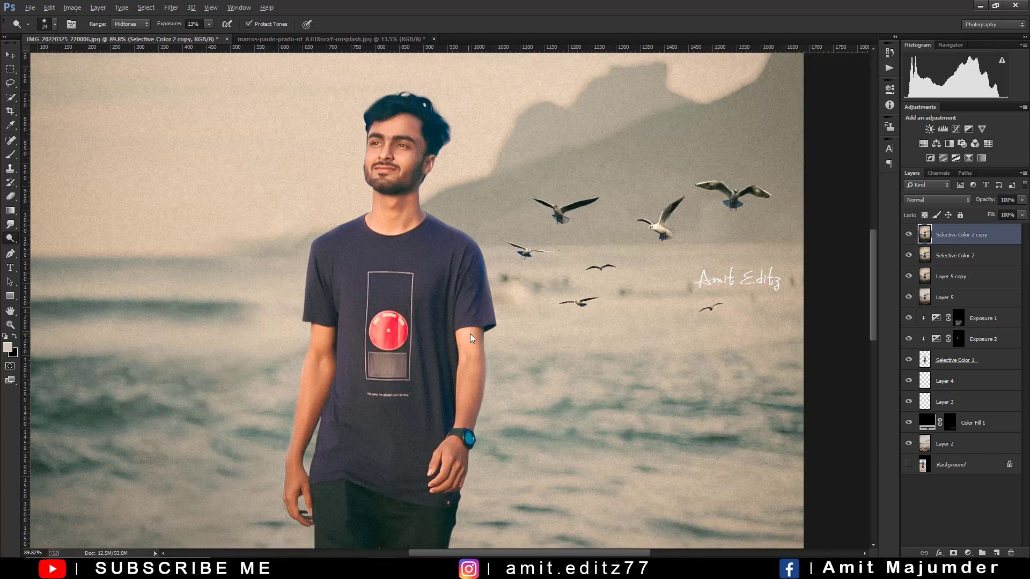
drag(471, 328, 452, 443)
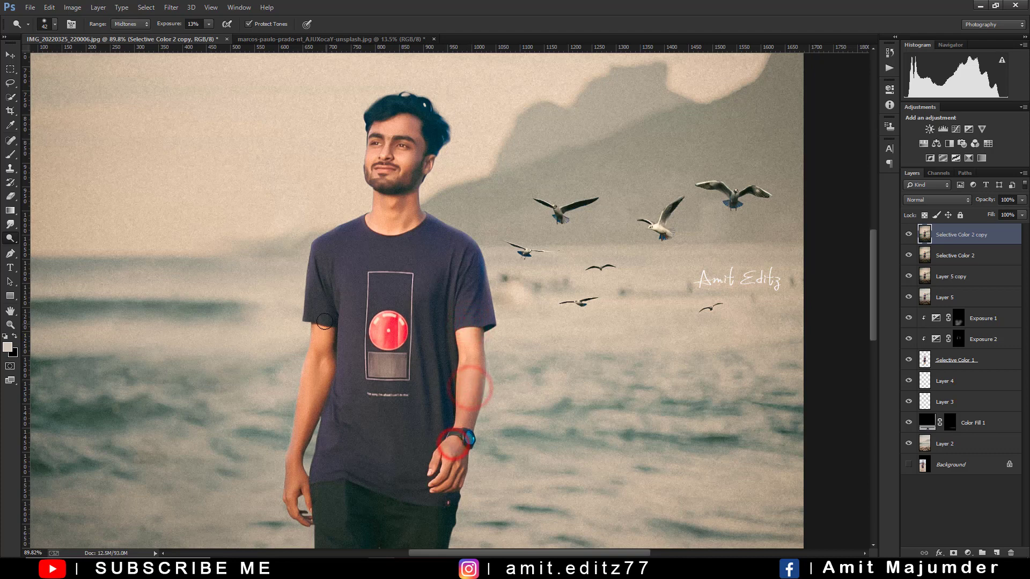
drag(325, 321, 308, 387)
scroll(375, 356, down, 1)
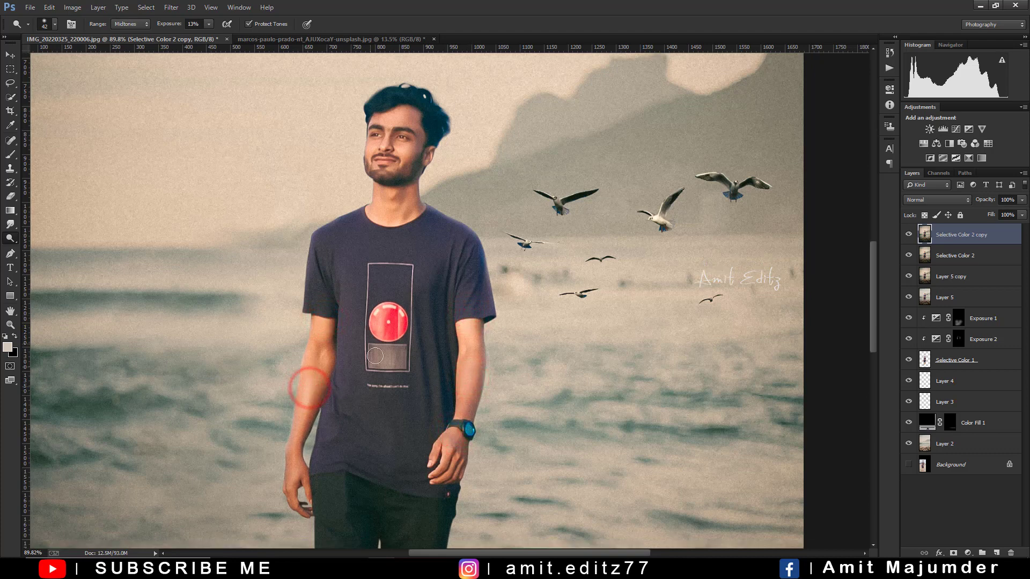
scroll(375, 356, down, 3)
mouse_move(345, 368)
mouse_down()
mouse_move(354, 404)
mouse_move(332, 488)
mouse_up()
scroll(396, 407, down, 5)
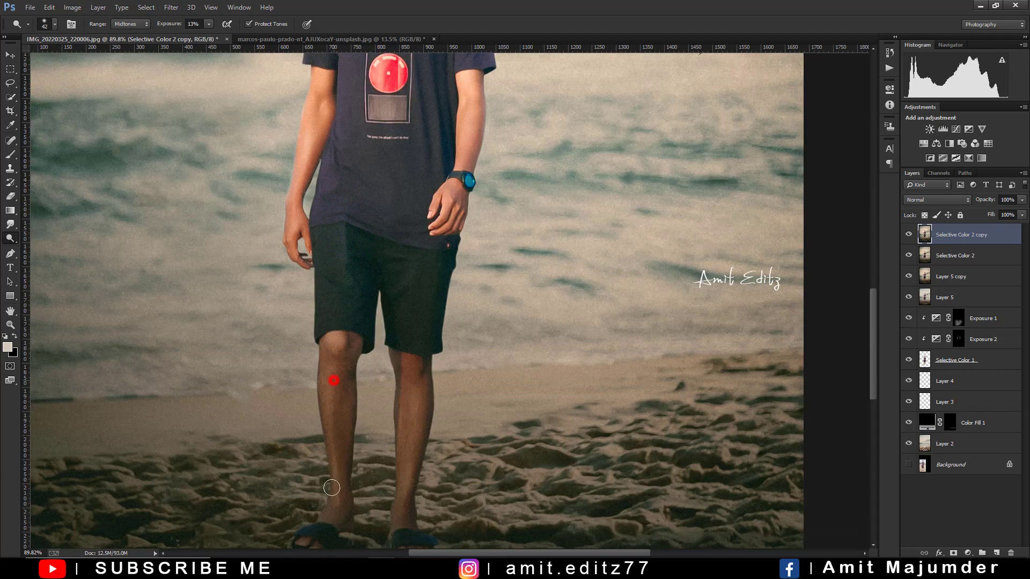
drag(410, 350, 411, 467)
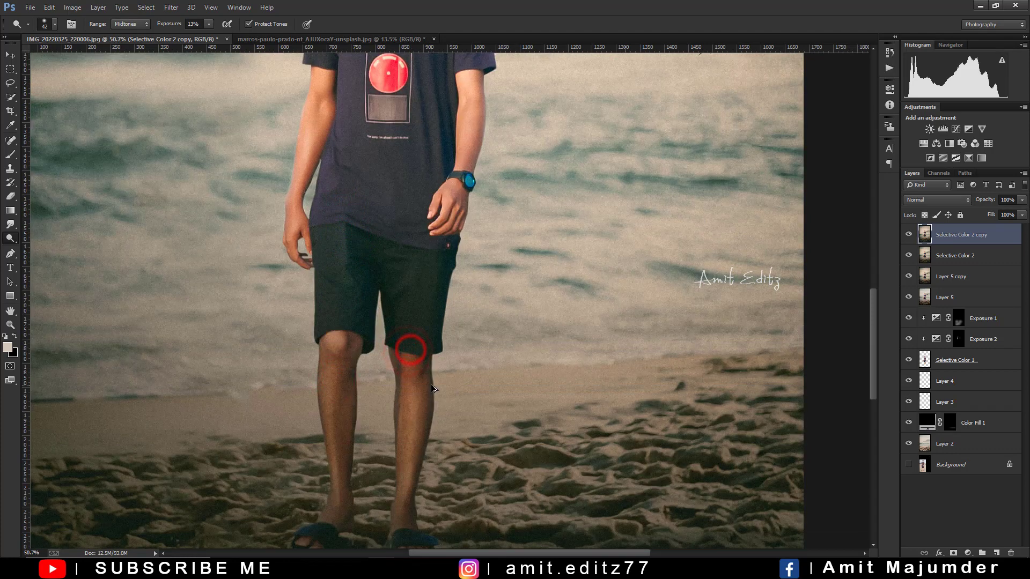
scroll(434, 388, down, 3)
Dodge the shirt's shoulders, chest and the area beside the graphic
scroll(440, 275, up, 5)
drag(405, 148, 408, 236)
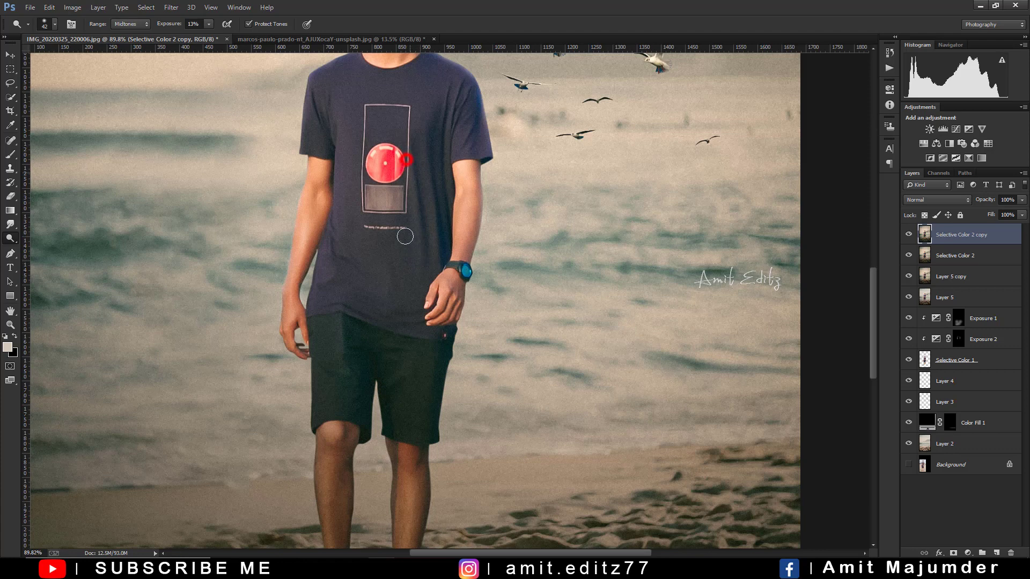
scroll(331, 198, up, 2)
scroll(330, 198, up, 2)
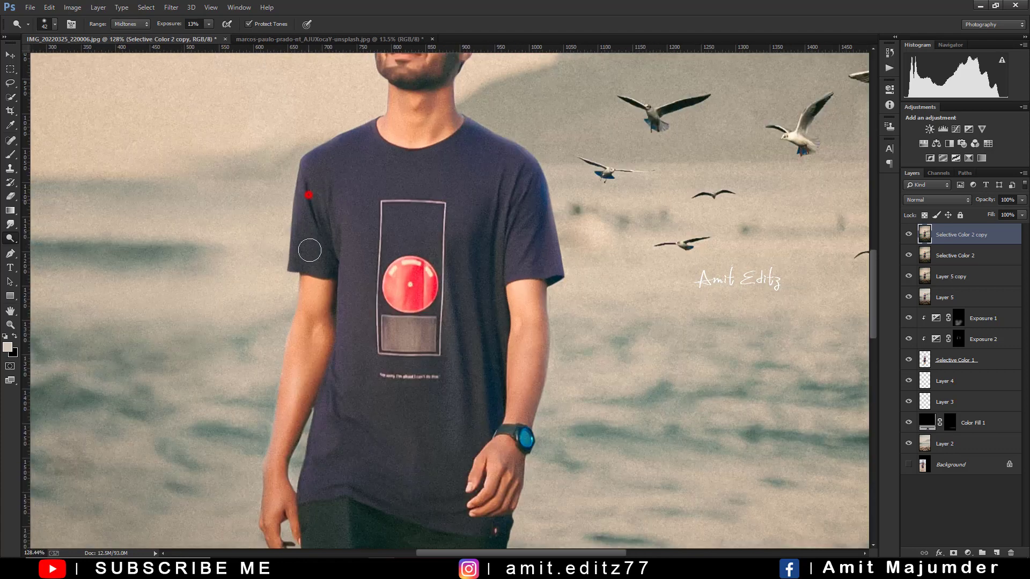
drag(321, 235, 322, 165)
drag(479, 162, 478, 232)
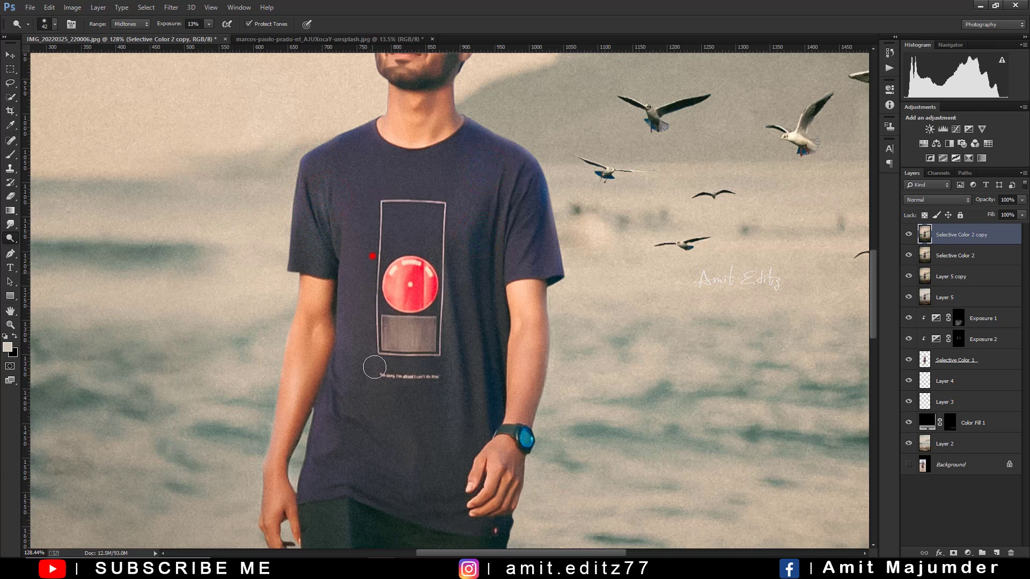
click(359, 294)
scroll(467, 423, down, 2)
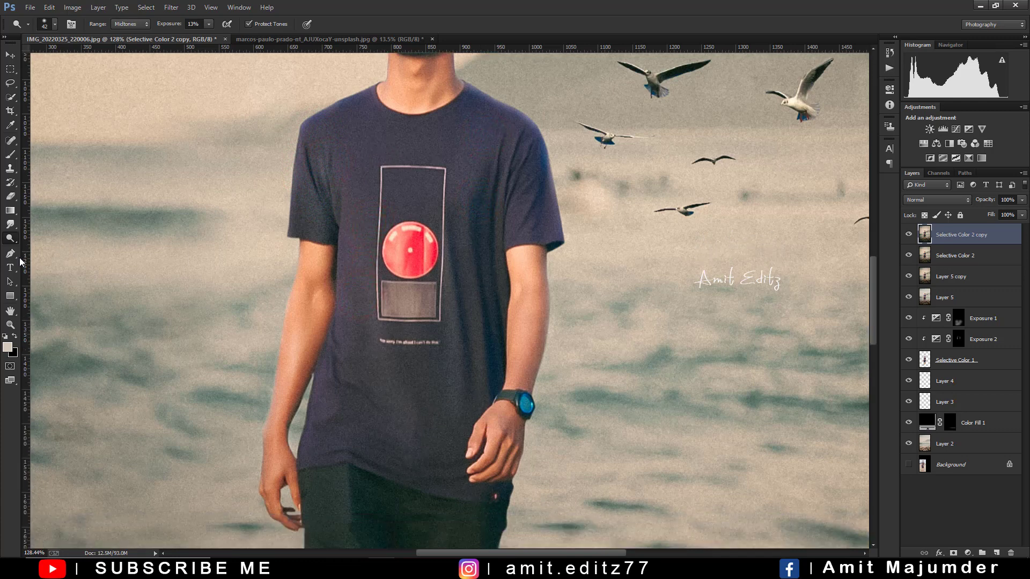
scroll(163, 247, down, 3)
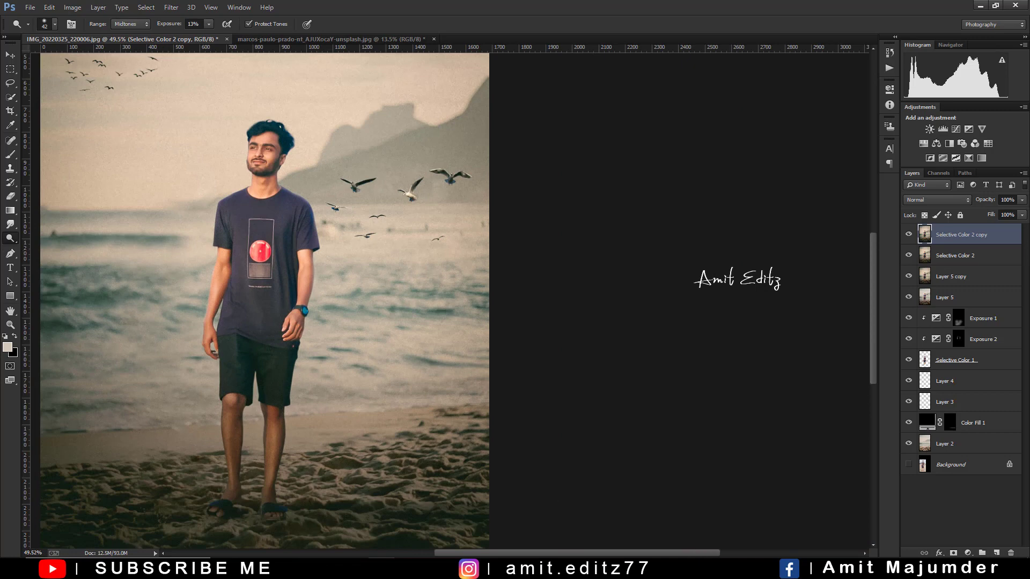
Merge Visible into the Selective Color 2 copy layer, then toggle visibility to compare against the original photo
scroll(172, 279, down, 1)
scroll(177, 303, down, 2)
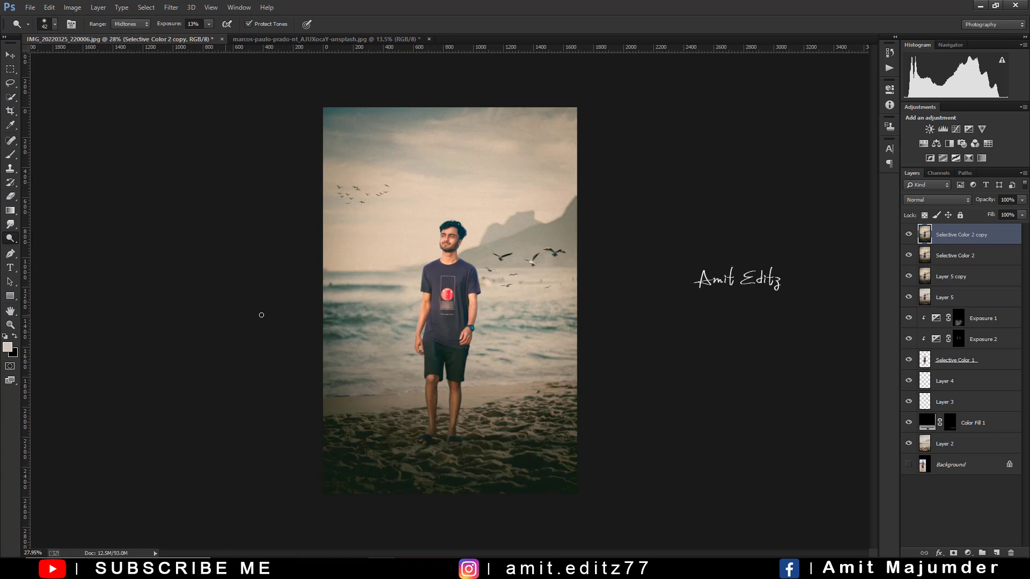
scroll(367, 283, up, 1)
scroll(367, 282, down, 1)
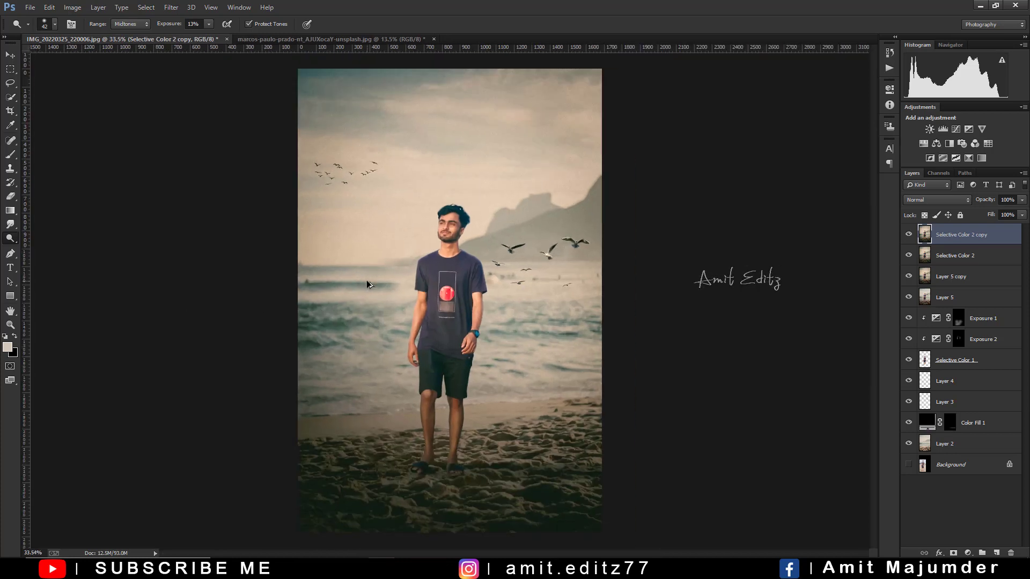
scroll(368, 281, up, 1)
scroll(368, 284, down, 1)
right_click(960, 249)
click(856, 400)
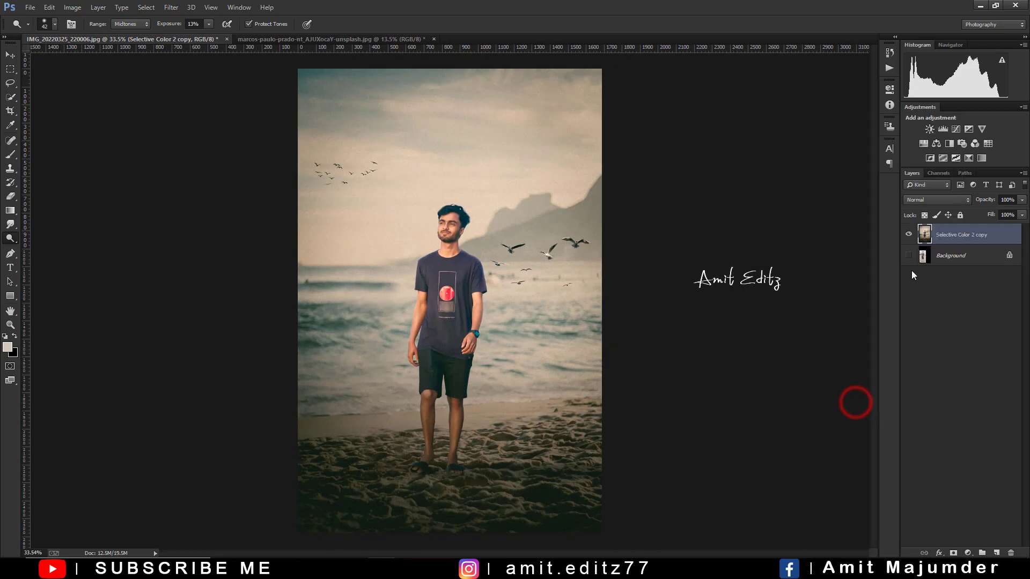
click(908, 251)
click(909, 235)
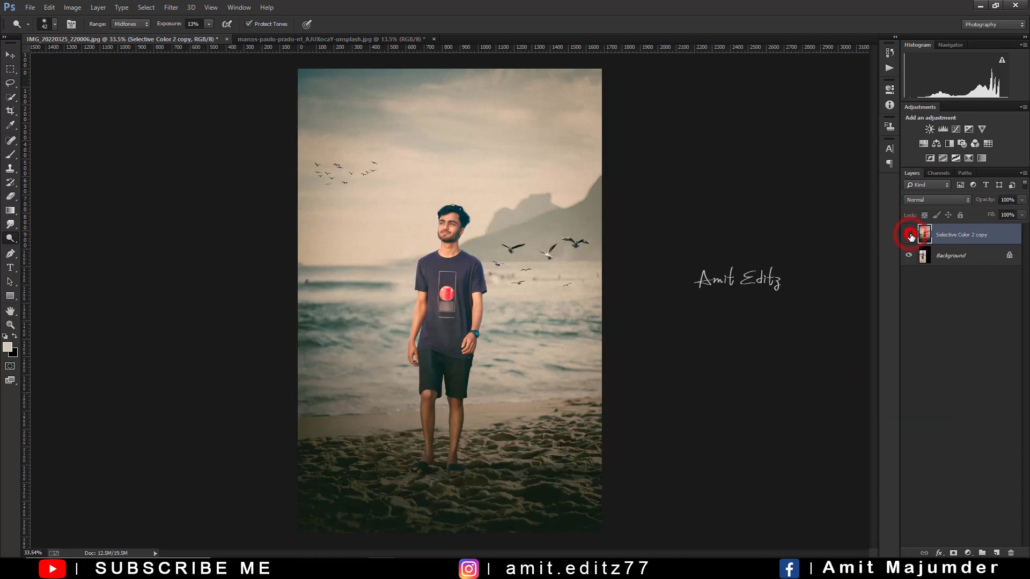